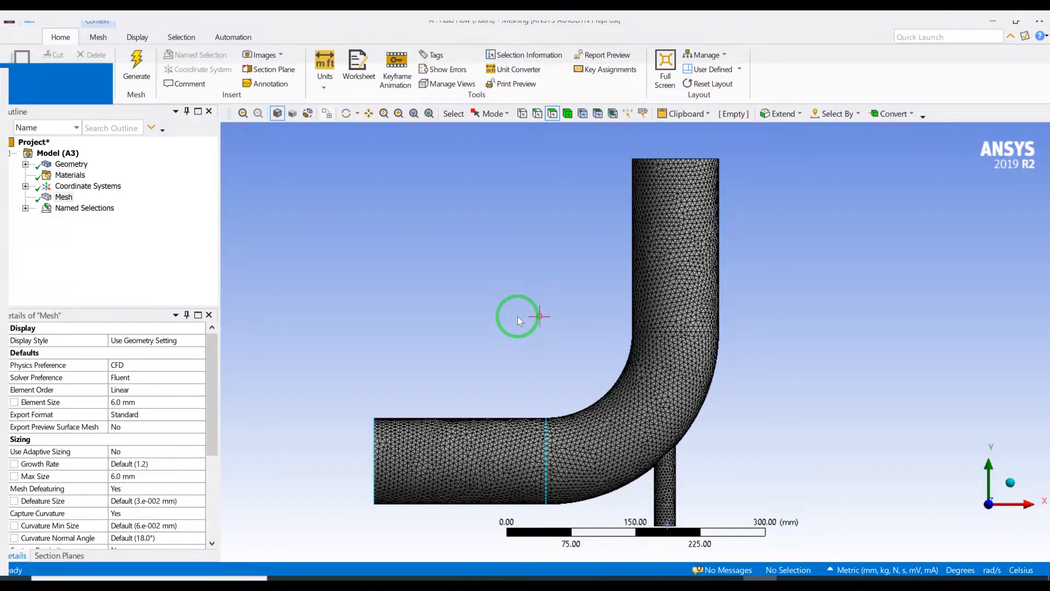
Step: Review the pipe junction's problem specification figure in Photos and return to the meshing window
{"action": "left_click", "coordinate": [373, 336]}
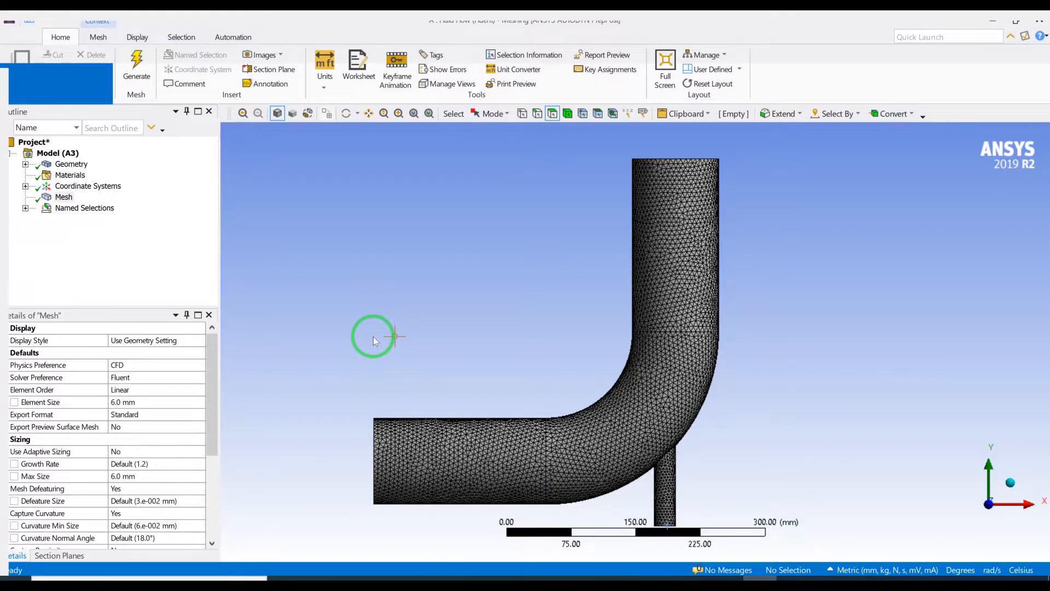
{"action": "key", "text": "alt+Tab"}
{"action": "key", "text": "alt+Tab"}
{"action": "key", "text": "alt+Tab"}
{"action": "key", "text": "alt+shift+Tab"}
{"action": "key", "text": "alt+shift+Tab"}
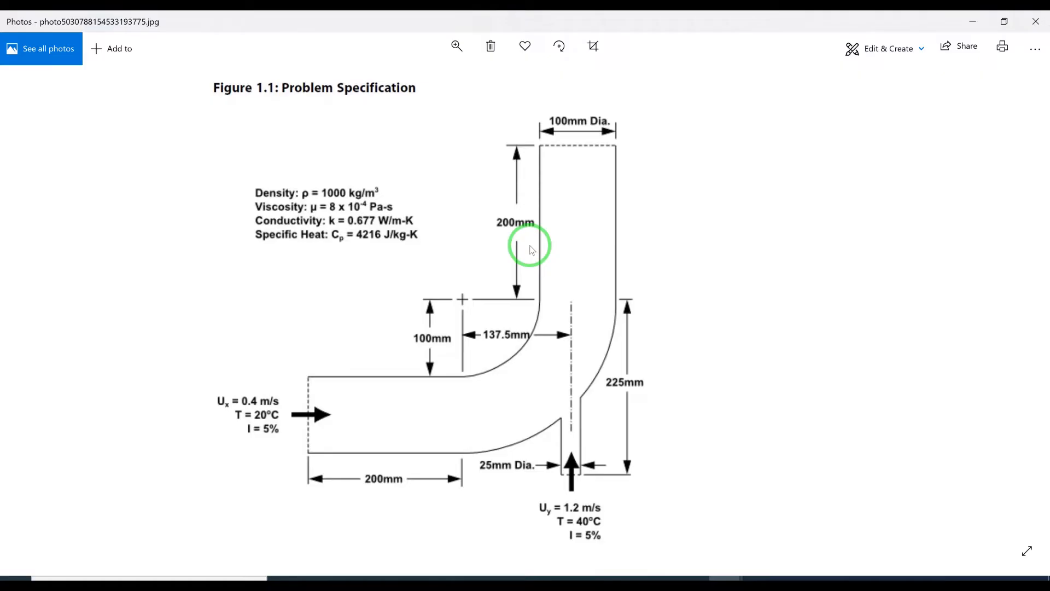
{"action": "key", "text": "alt+Tab"}
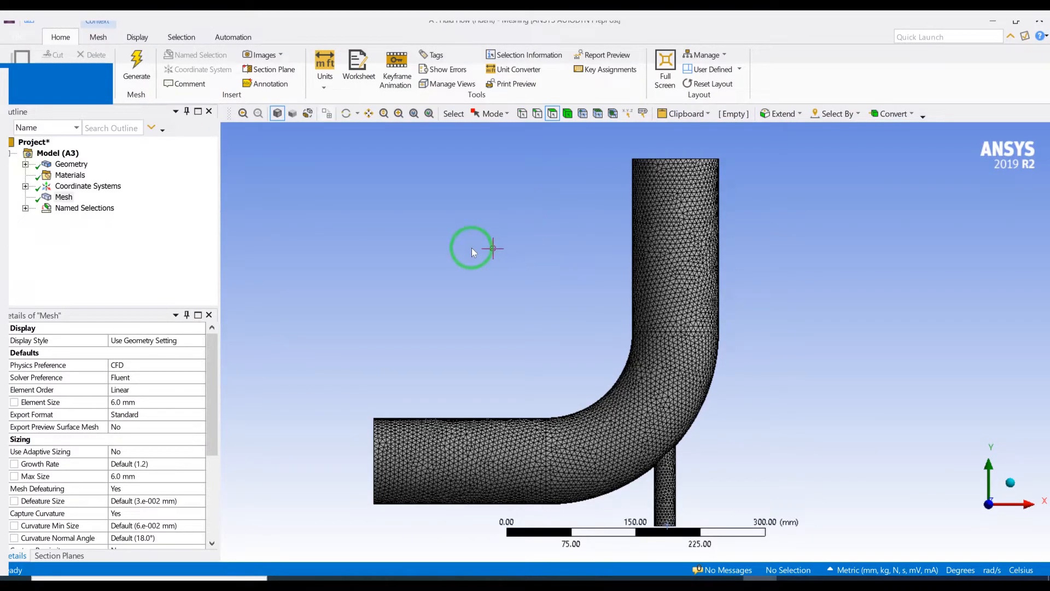
Step: Update the mesh, close the meshing window and switch to the Workbench project schematic
{"action": "right_click", "coordinate": [54, 197]}
{"action": "left_click", "coordinate": [81, 223]}
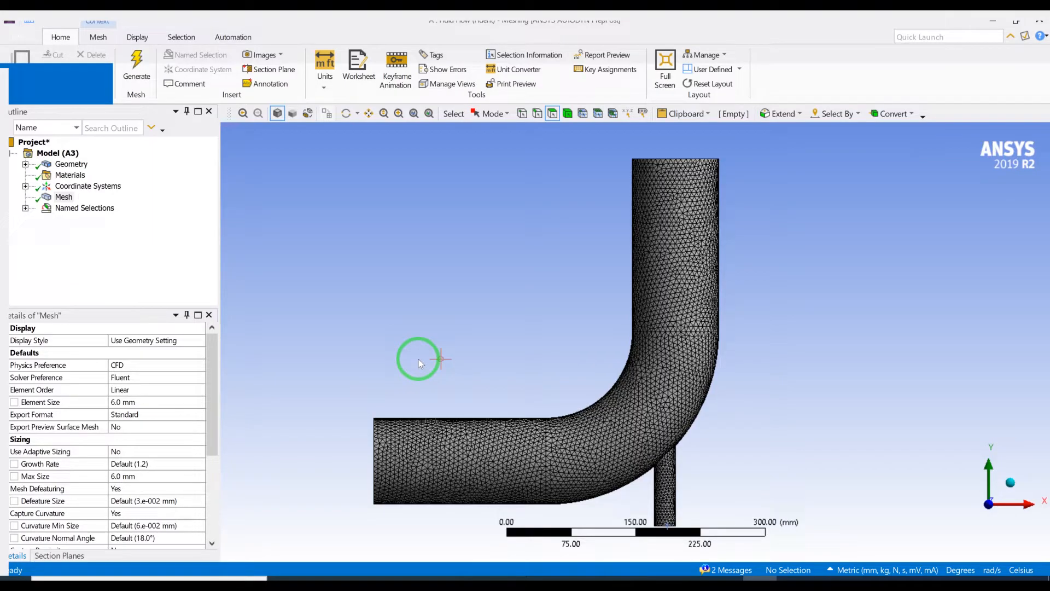
{"action": "left_click", "coordinate": [1039, 24]}
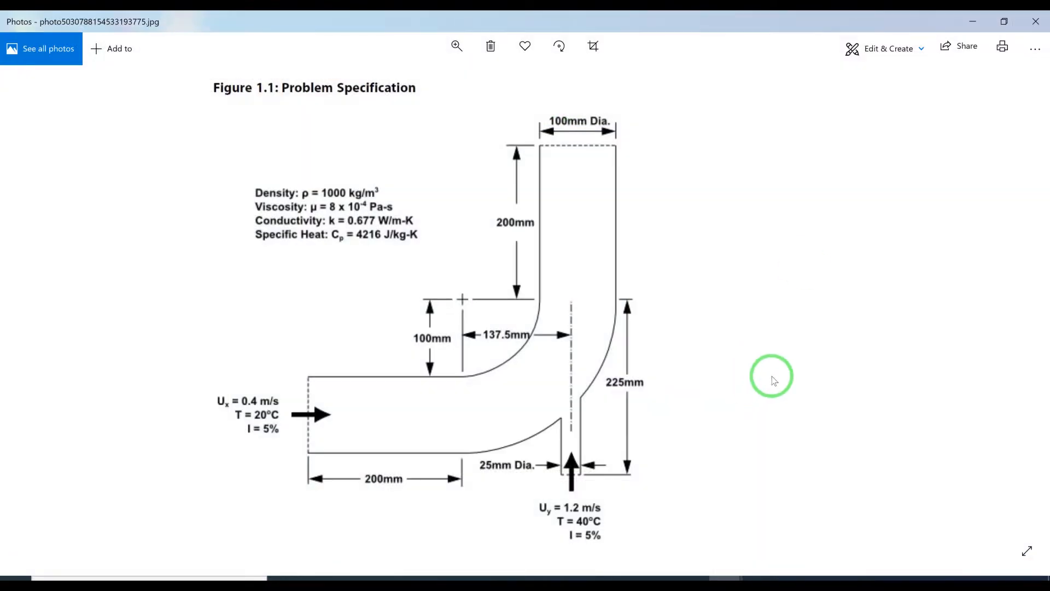
{"action": "left_click", "coordinate": [693, 577]}
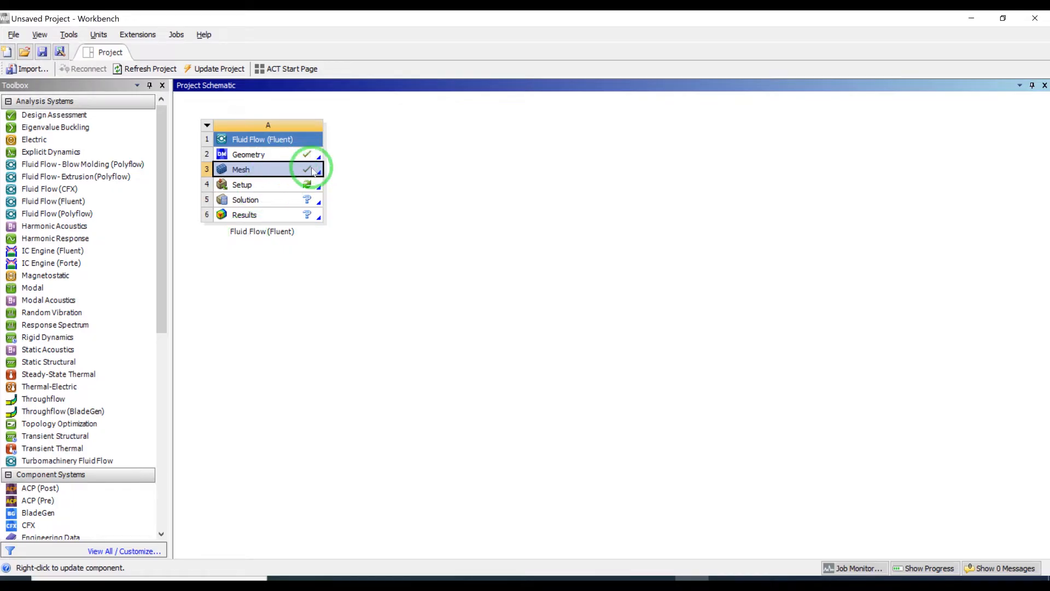
{"action": "left_click", "coordinate": [346, 177]}
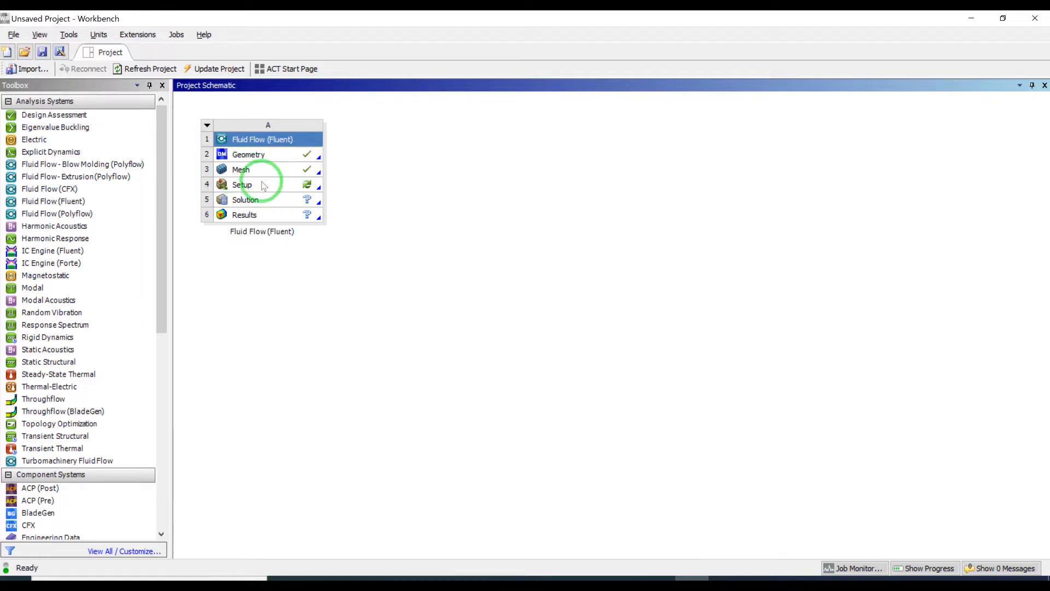
Step: Open the Setup cell of the Fluid Flow (Fluent) system and select parallel processing with 8 processes in the launcher
{"action": "left_click", "coordinate": [298, 188]}
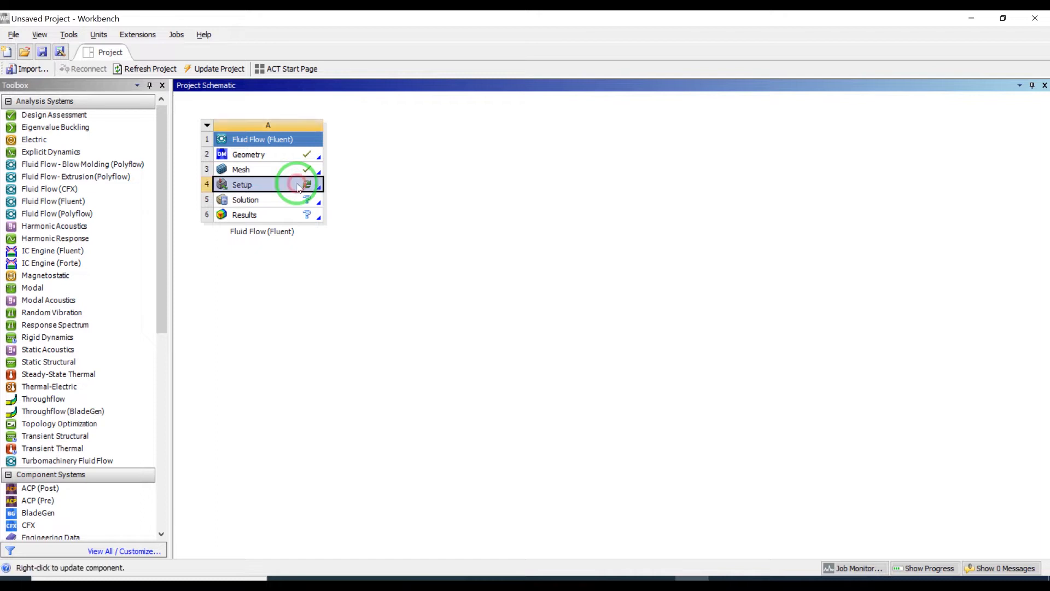
{"action": "double_click", "coordinate": [296, 187]}
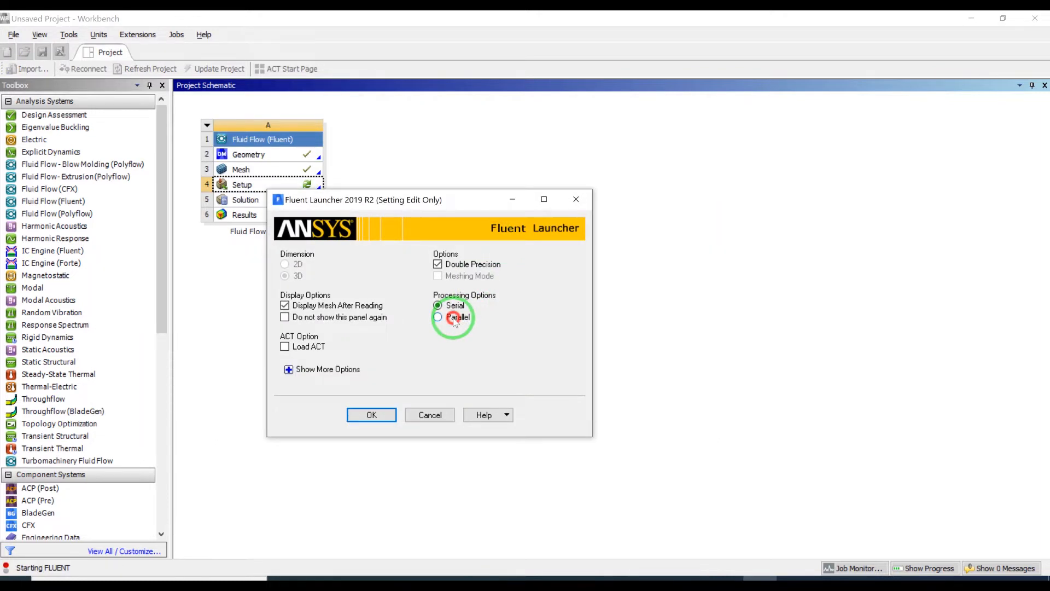
{"action": "left_click", "coordinate": [454, 319]}
{"action": "left_click_drag", "start_coordinate": [538, 304], "coordinate": [498, 304]}
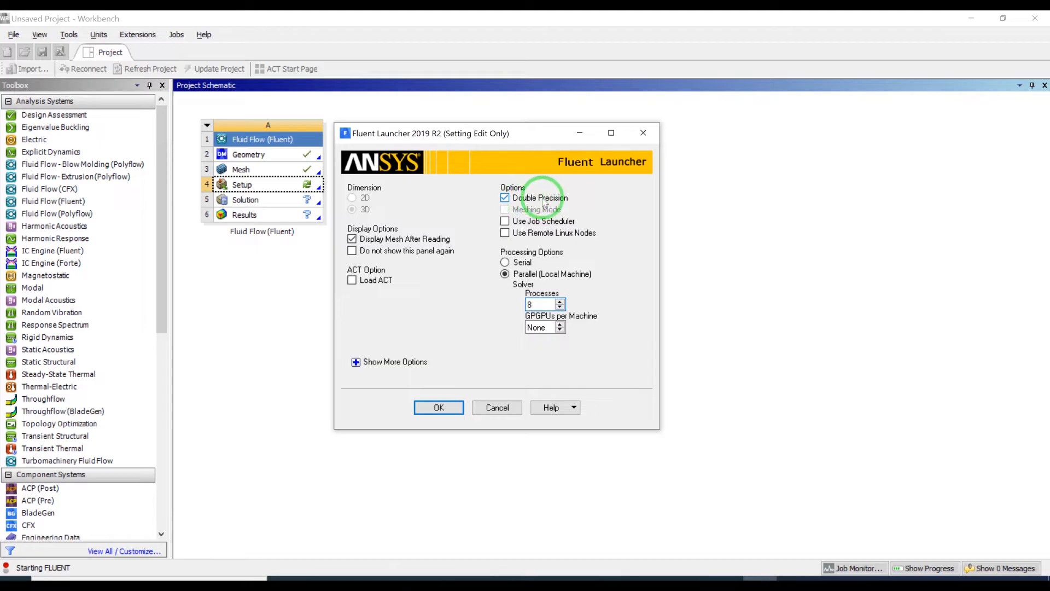
Step: Set the MPI type to intel in the launcher's parallel settings and start Fluent
{"action": "left_click", "coordinate": [399, 360]}
{"action": "left_click_drag", "start_coordinate": [483, 135], "coordinate": [490, 69]}
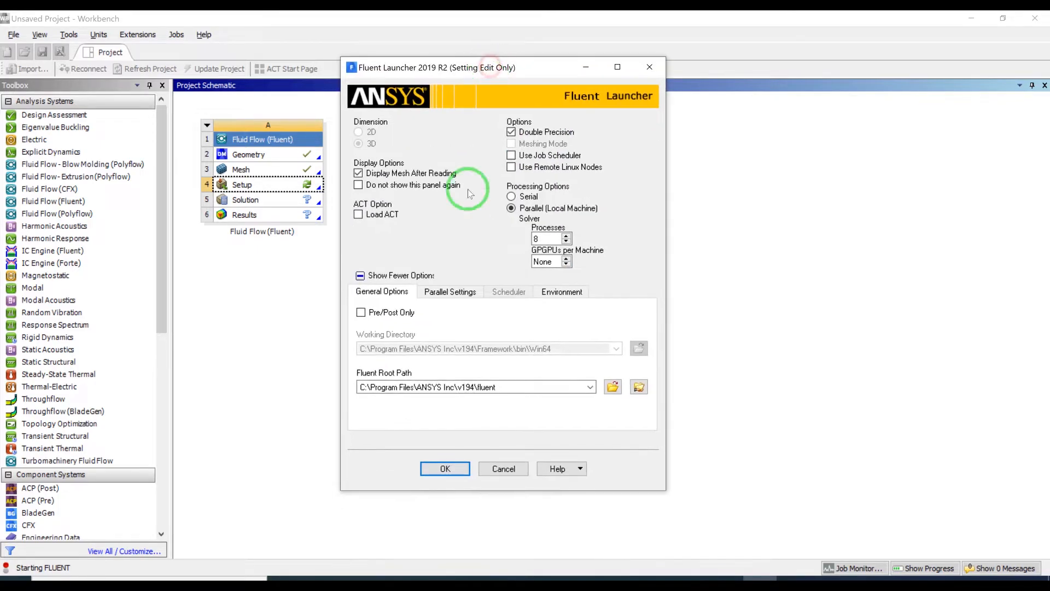
{"action": "left_click", "coordinate": [451, 293]}
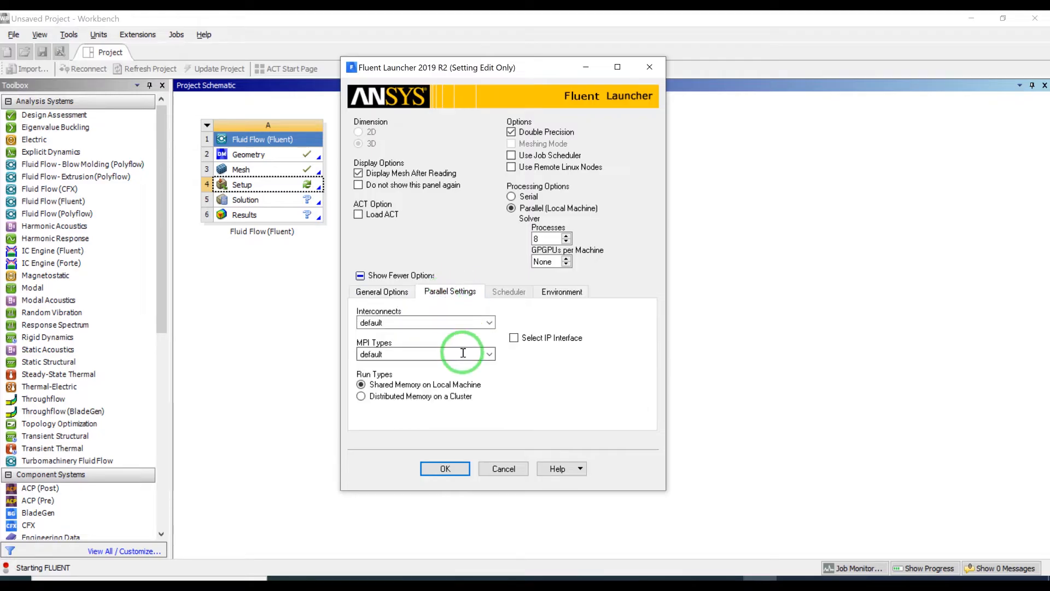
{"action": "left_click", "coordinate": [490, 355]}
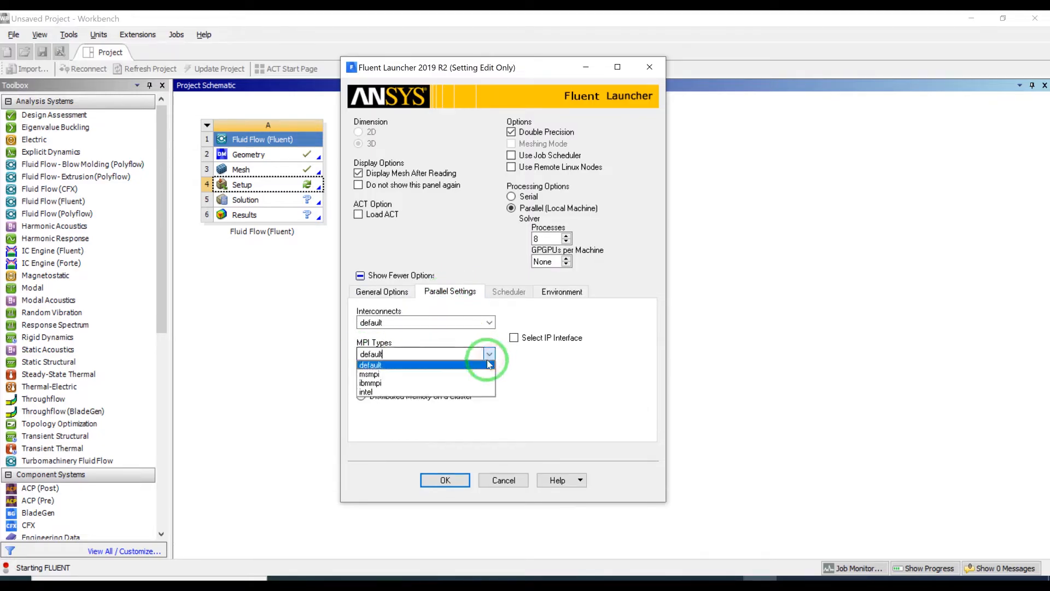
{"action": "left_click", "coordinate": [418, 391]}
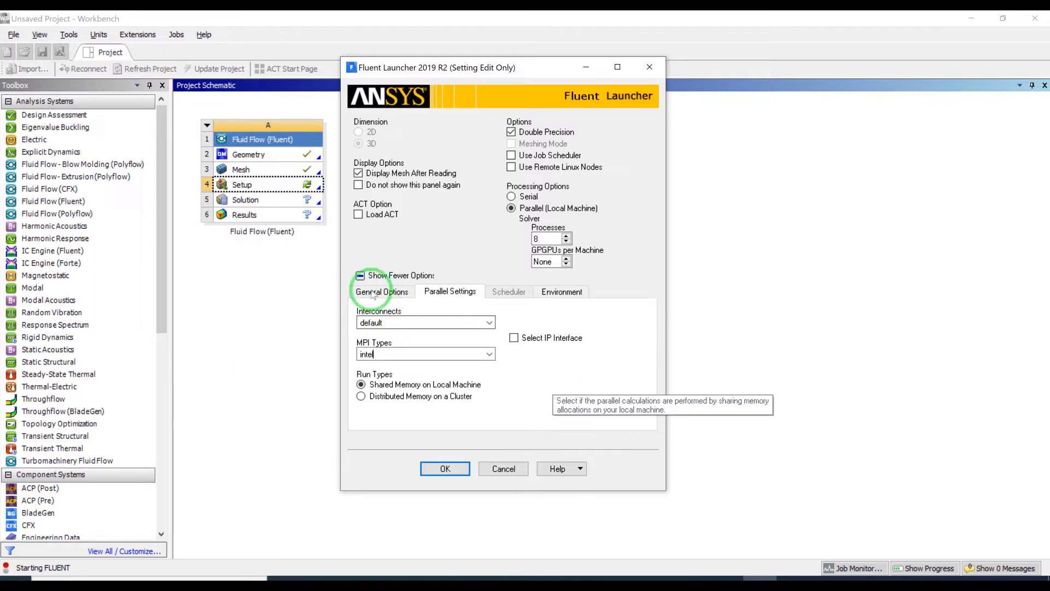
{"action": "left_click", "coordinate": [360, 277]}
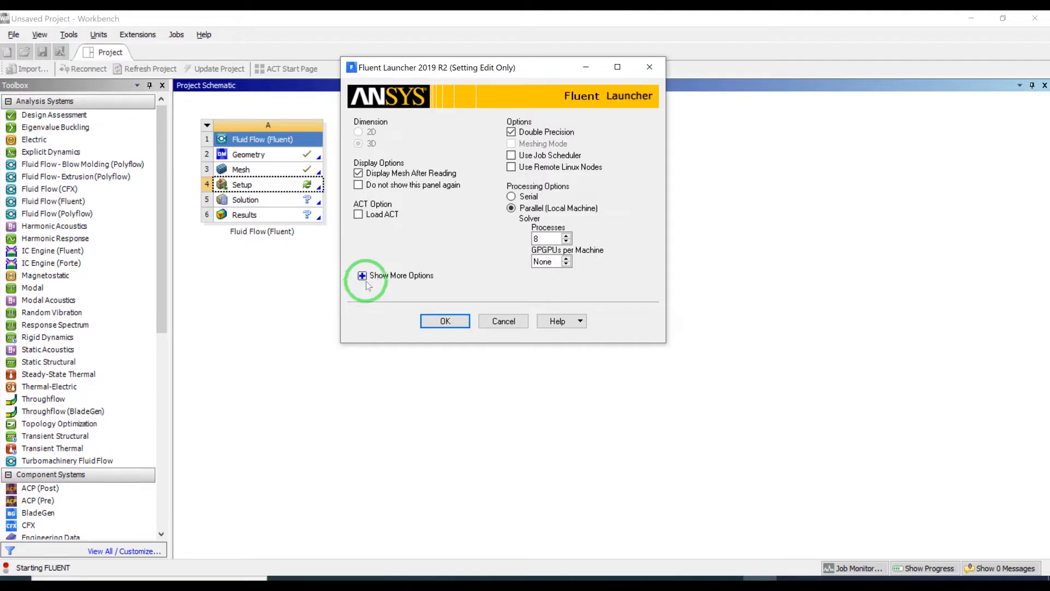
{"action": "left_click", "coordinate": [462, 321]}
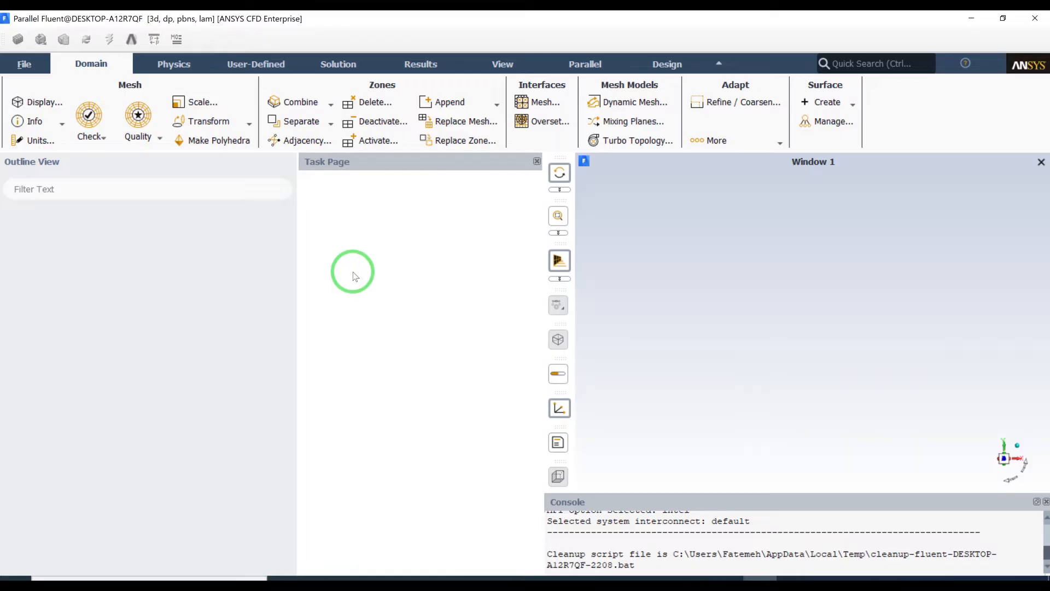
Step: Review the problem specification figure again, then switch to Fluent and examine the loaded pipe mesh
{"action": "key", "text": "alt+Tab"}
{"action": "key", "text": "alt+Tab"}
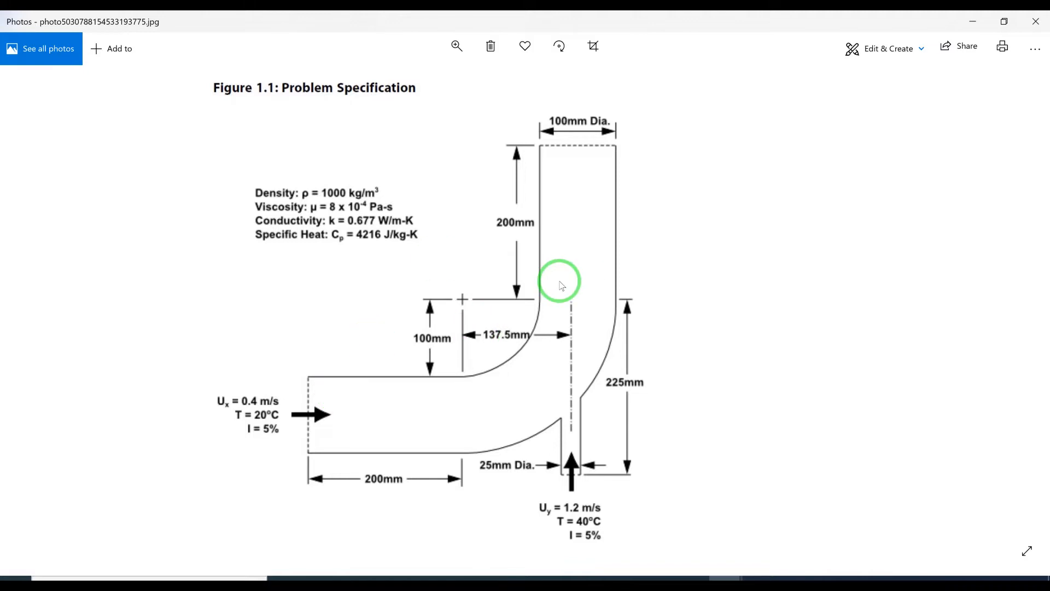
{"action": "key", "text": "alt+Tab"}
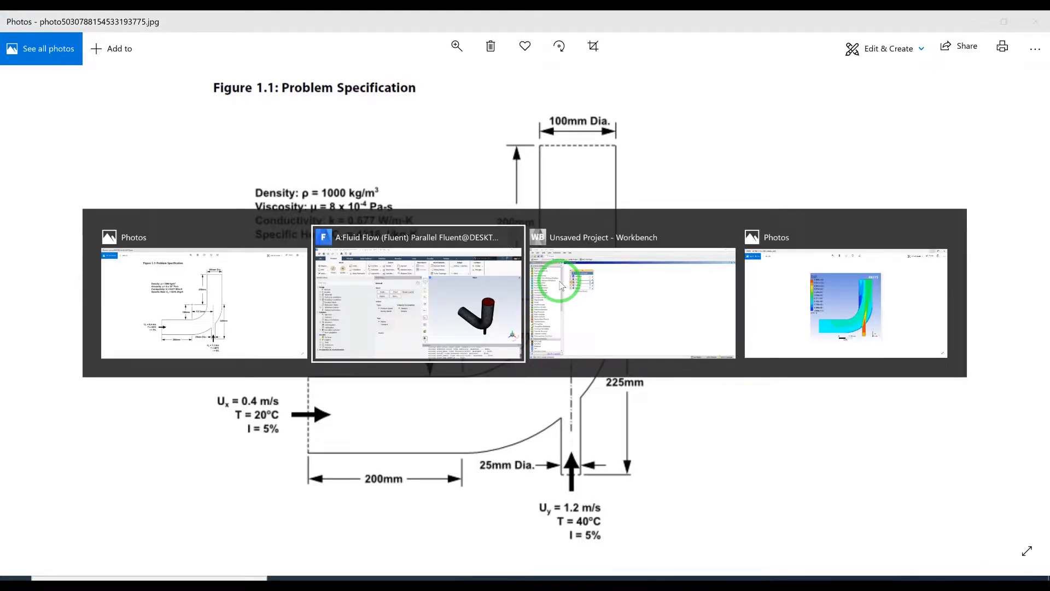
{"action": "scroll", "coordinate": [856, 350], "scroll_direction": "down", "scroll_amount": 3}
{"action": "scroll", "coordinate": [853, 339], "scroll_direction": "up", "scroll_amount": 4}
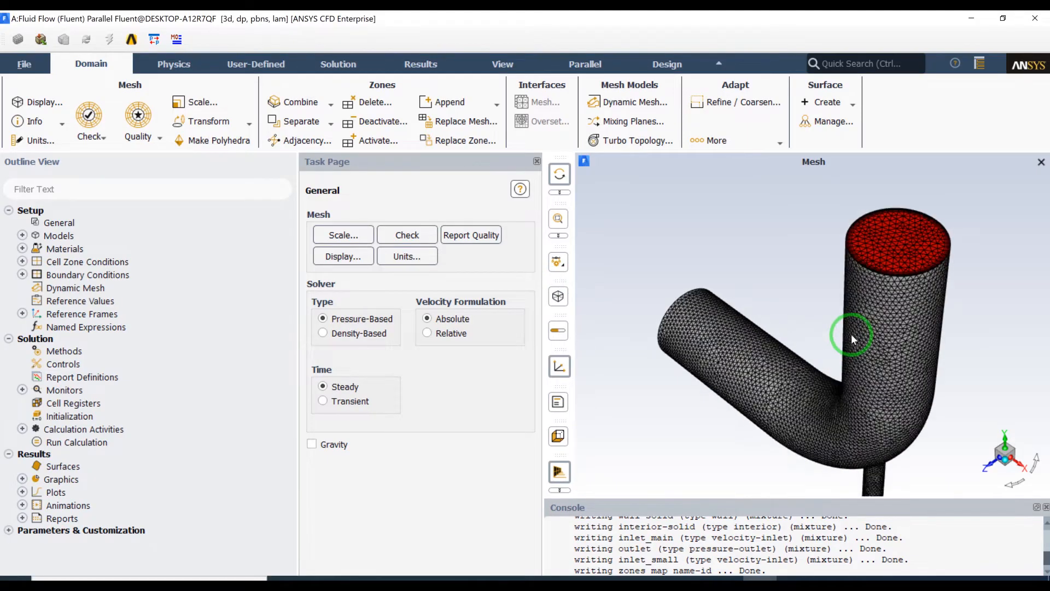
{"action": "scroll", "coordinate": [877, 249], "scroll_direction": "down", "scroll_amount": 3}
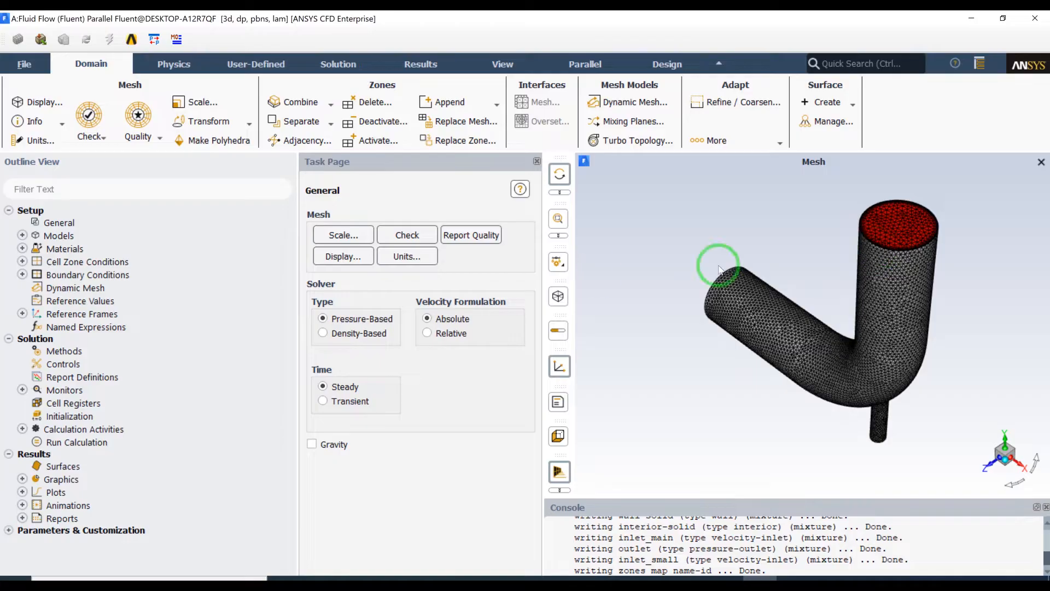
Step: Narrow the outline and task page areas to give the mesh graphics window more room
{"action": "left_click", "coordinate": [301, 288]}
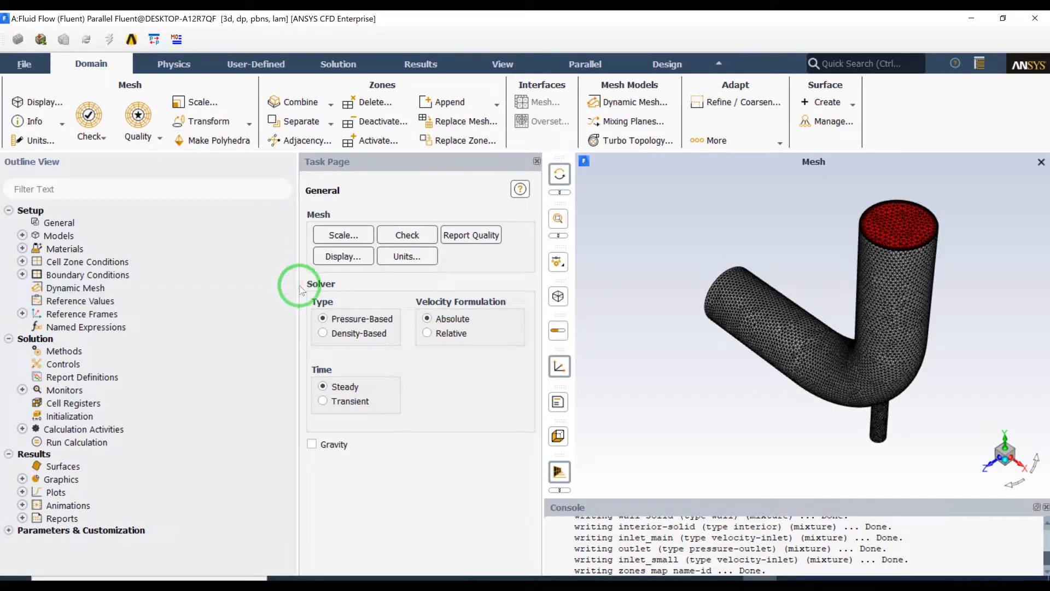
{"action": "left_click_drag", "start_coordinate": [295, 282], "coordinate": [202, 275]}
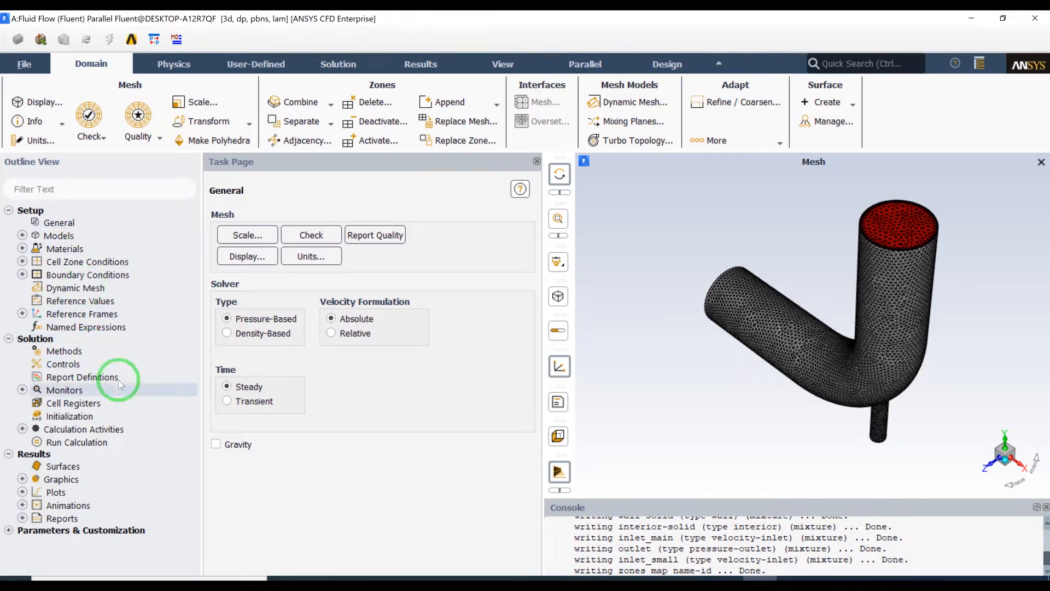
{"action": "left_click_drag", "start_coordinate": [542, 354], "coordinate": [436, 352]}
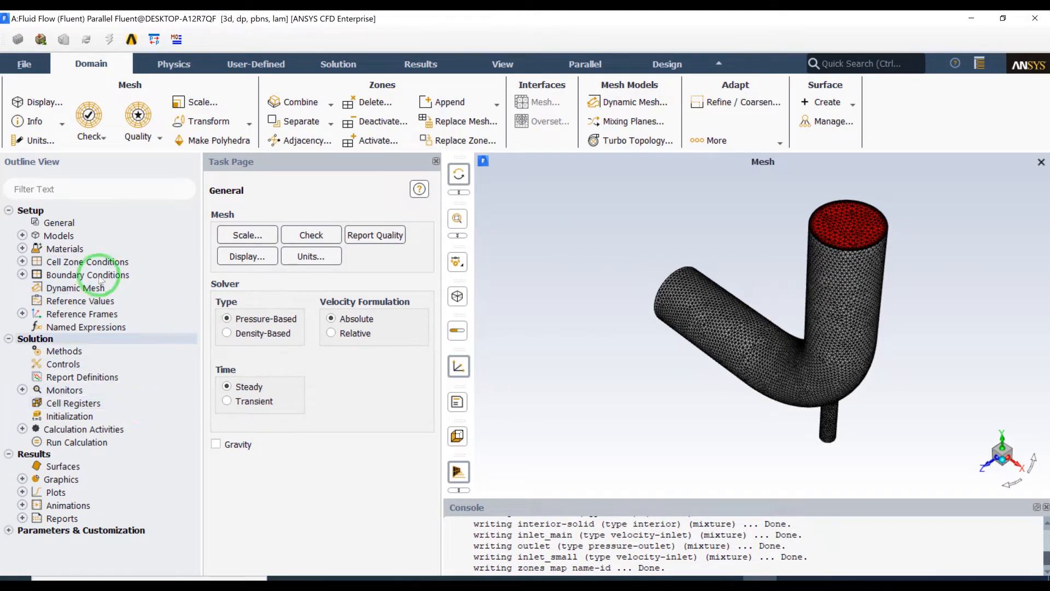
Step: Run a mesh check from the General setup page
{"action": "left_click", "coordinate": [41, 222]}
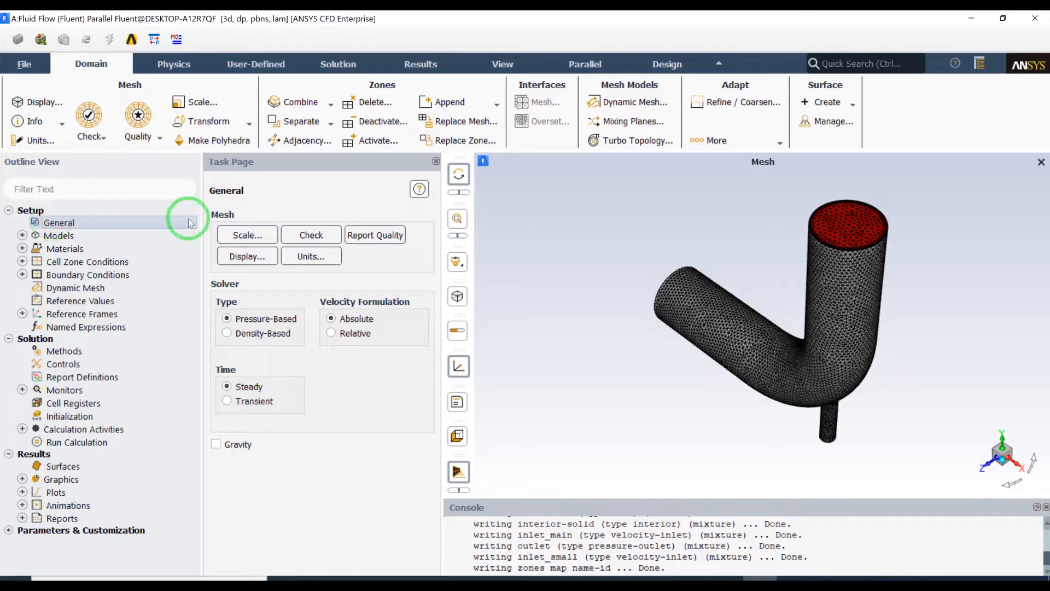
{"action": "left_click", "coordinate": [331, 239]}
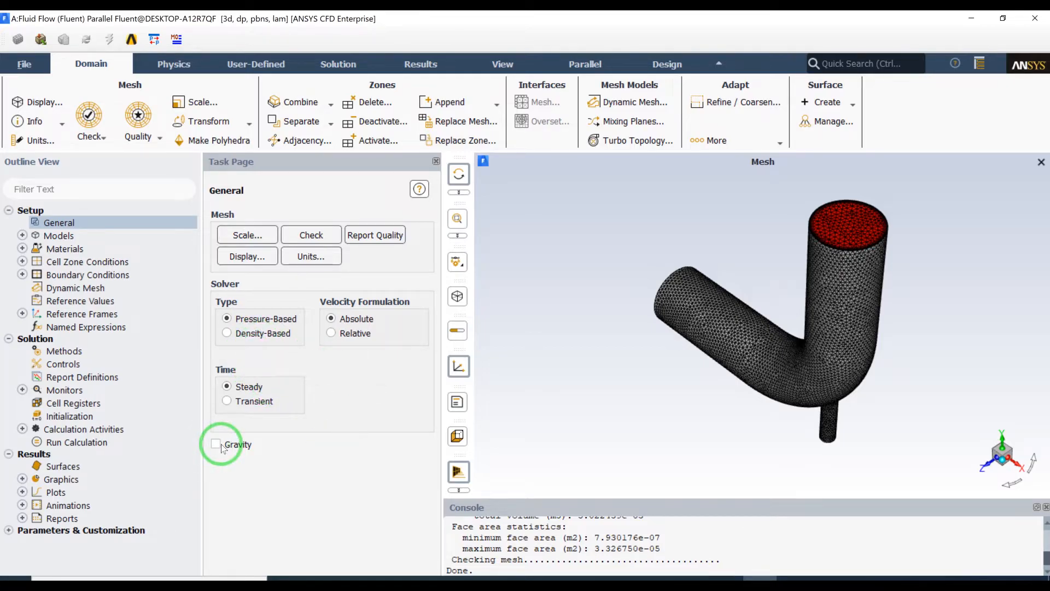
Step: Expand the models in the setup tree and turn the Energy model on
{"action": "left_click", "coordinate": [22, 235]}
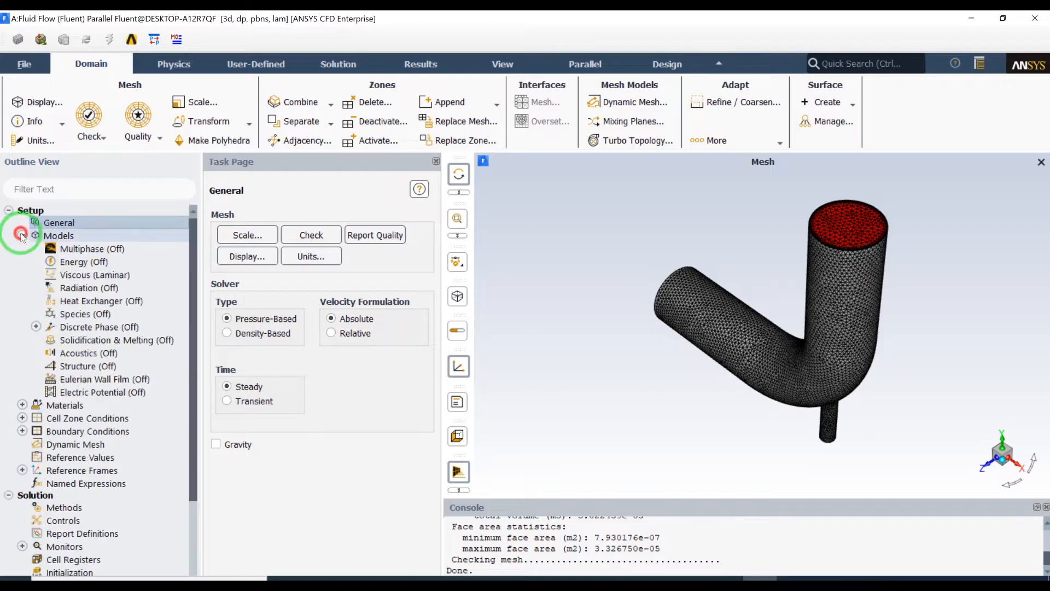
{"action": "right_click", "coordinate": [83, 264]}
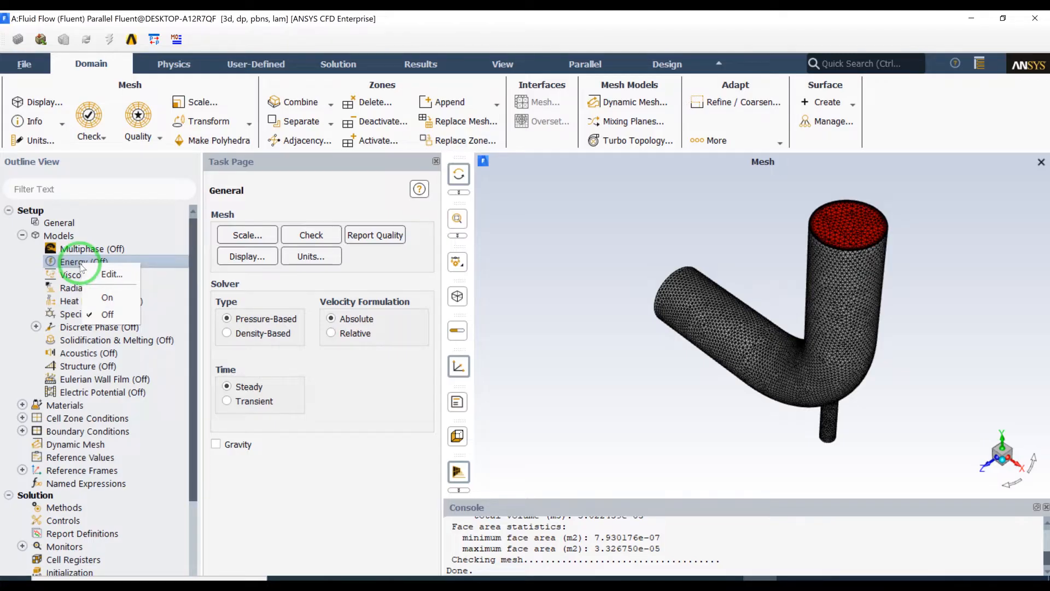
{"action": "left_click", "coordinate": [103, 296]}
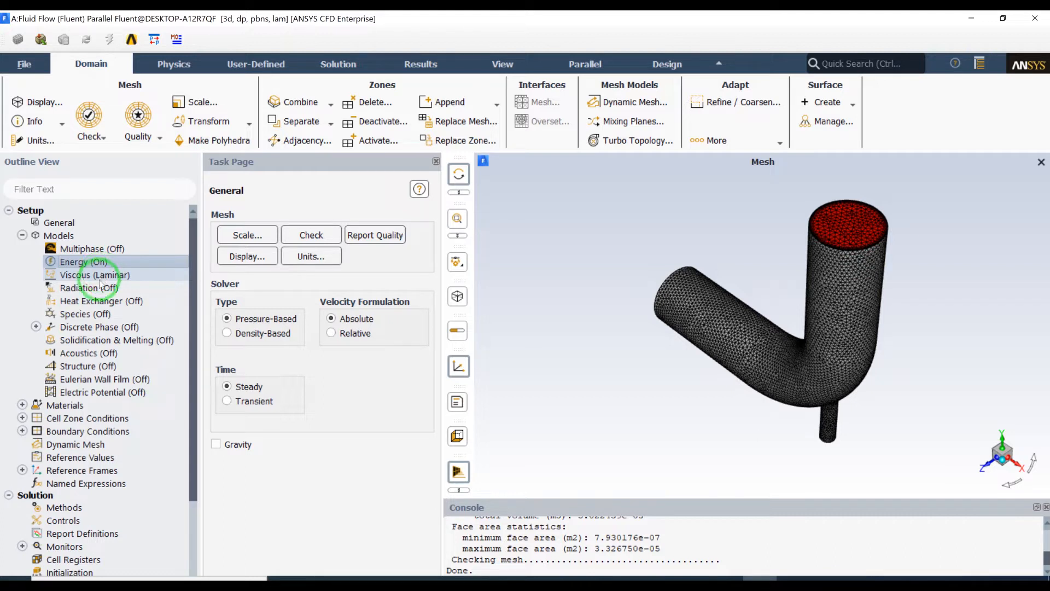
{"action": "right_click", "coordinate": [92, 276]}
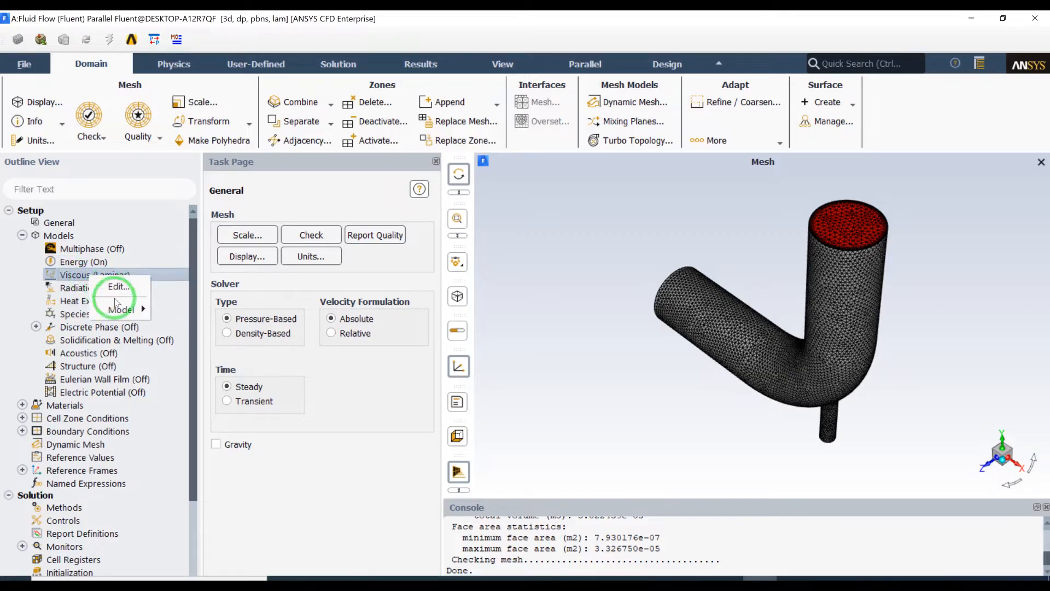
{"action": "left_click", "coordinate": [120, 310]}
{"action": "left_click", "coordinate": [64, 278]}
Step: Set the viscous model to standard k-epsilon (2 eqn) with Enhanced Wall Treatment and apply it
{"action": "double_click", "coordinate": [140, 274]}
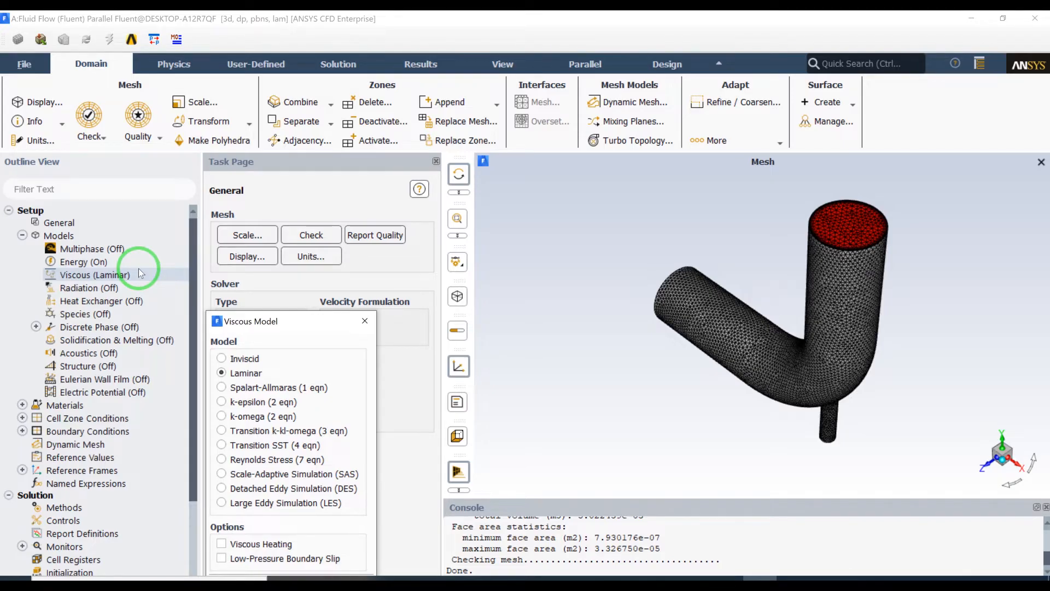
{"action": "left_click_drag", "start_coordinate": [248, 321], "coordinate": [261, 218]}
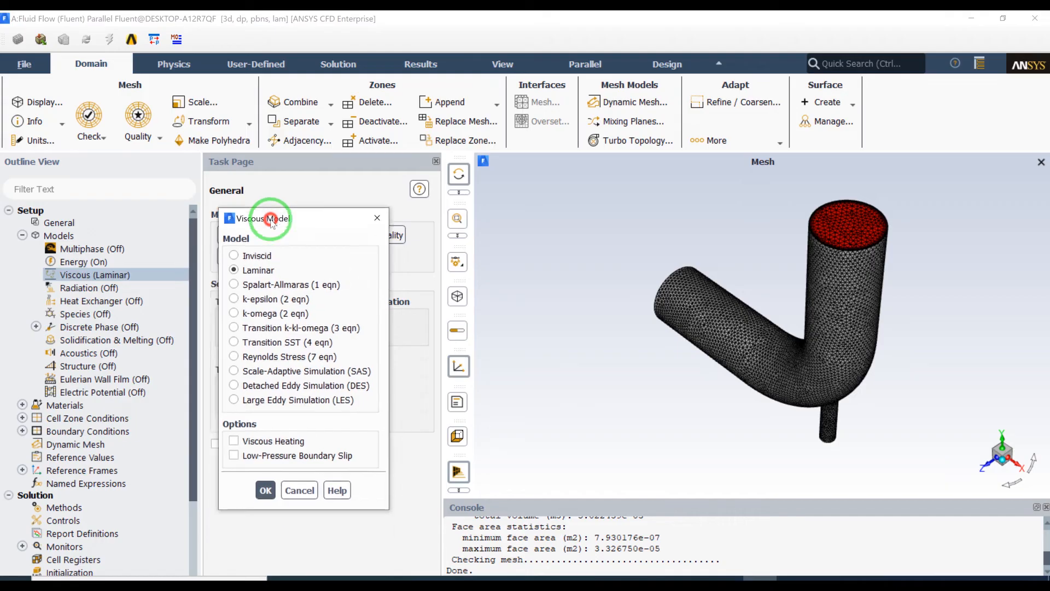
{"action": "left_click", "coordinate": [251, 301]}
{"action": "left_click_drag", "start_coordinate": [321, 221], "coordinate": [308, 58]}
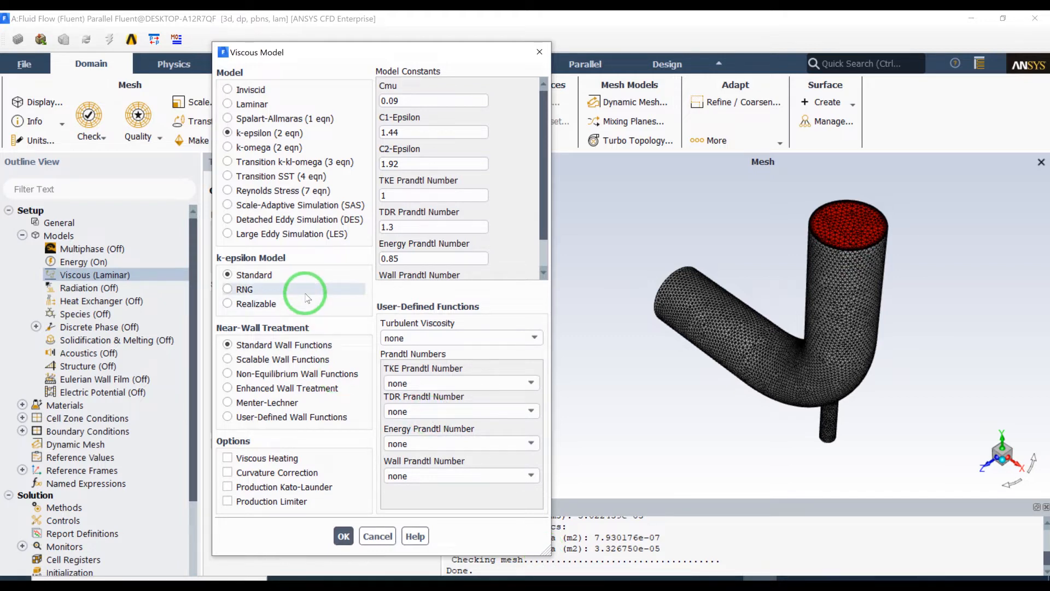
{"action": "left_click", "coordinate": [280, 390]}
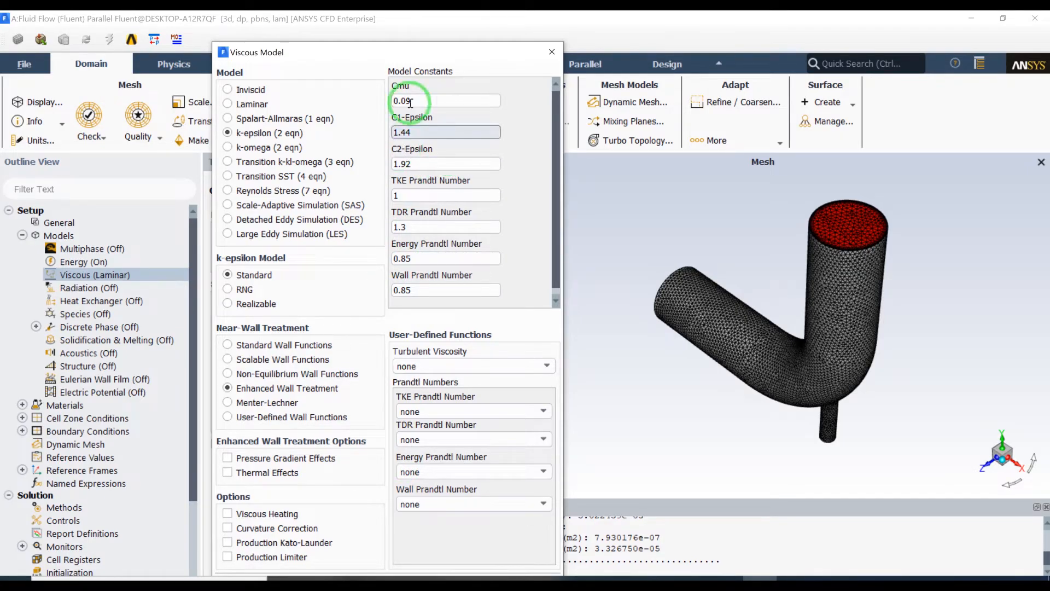
{"action": "mouse_move", "coordinate": [406, 44]}
{"action": "left_mouse_down"}
{"action": "mouse_move", "coordinate": [406, 65]}
{"action": "mouse_move", "coordinate": [399, 22]}
{"action": "left_mouse_up"}
{"action": "scroll", "coordinate": [367, 449], "scroll_direction": "down", "scroll_amount": 1}
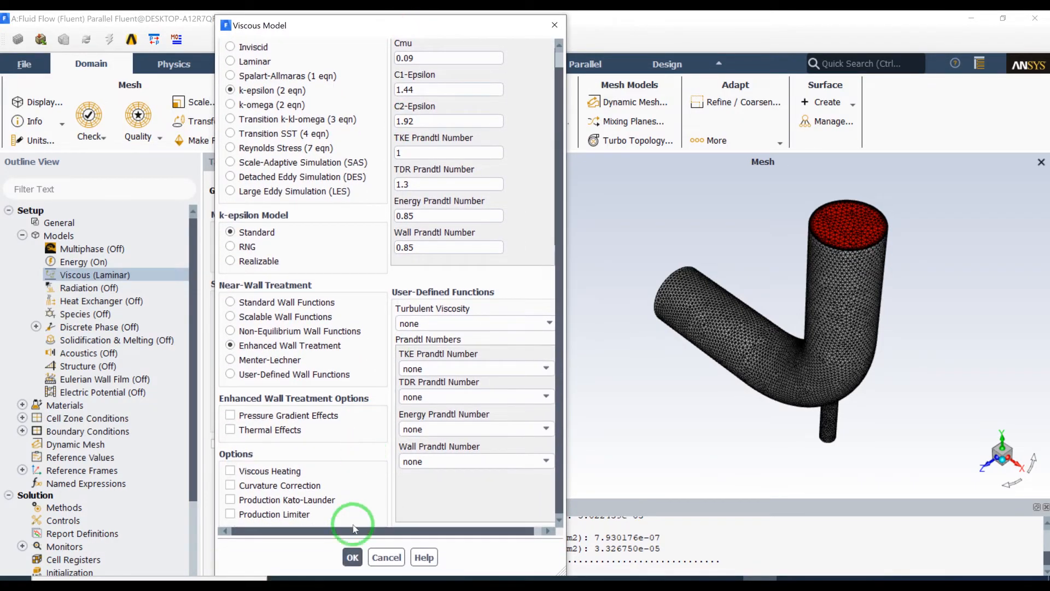
{"action": "left_click", "coordinate": [352, 557]}
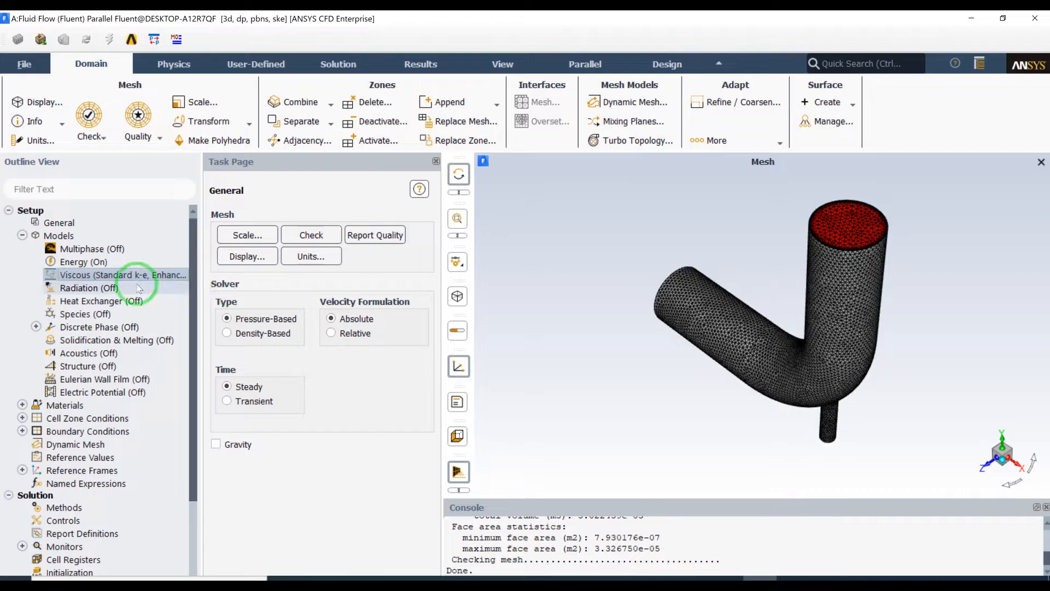
Step: Show the available materials and open the fluid material air for editing
{"action": "left_click", "coordinate": [21, 235]}
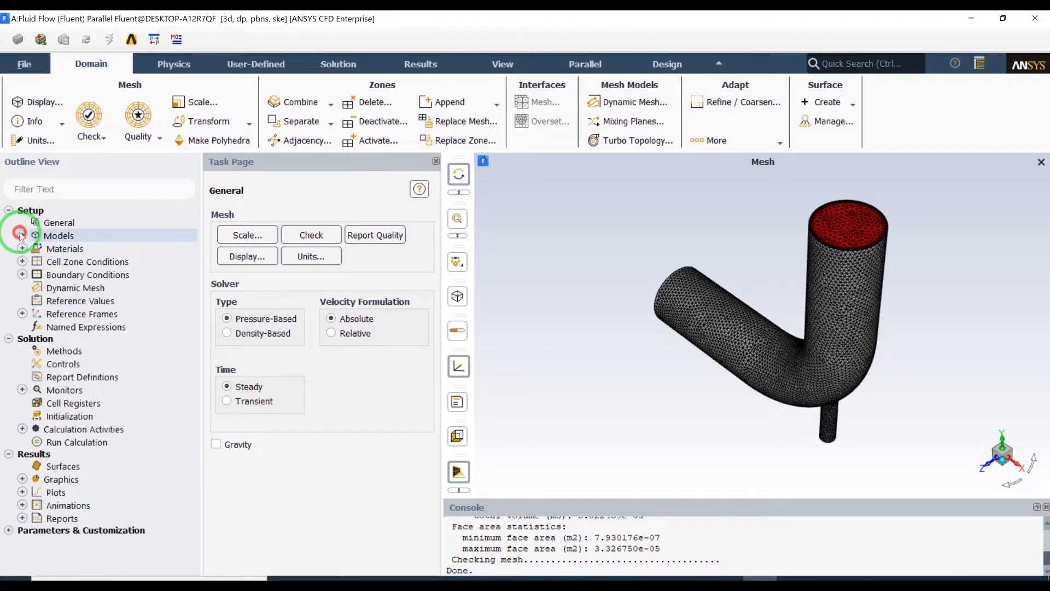
{"action": "left_click", "coordinate": [22, 249]}
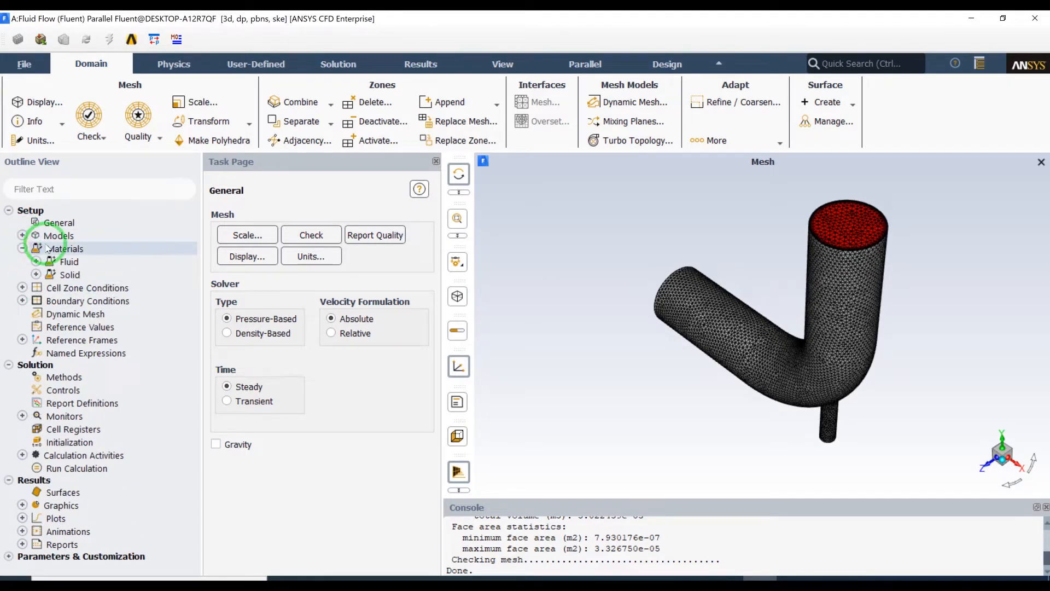
{"action": "double_click", "coordinate": [48, 252]}
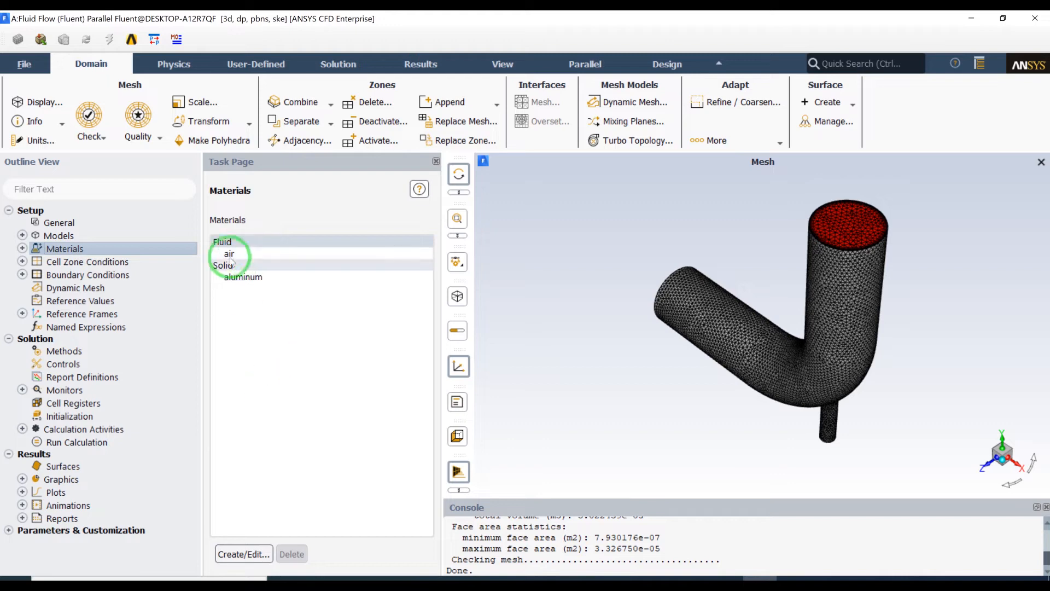
{"action": "left_click", "coordinate": [229, 255]}
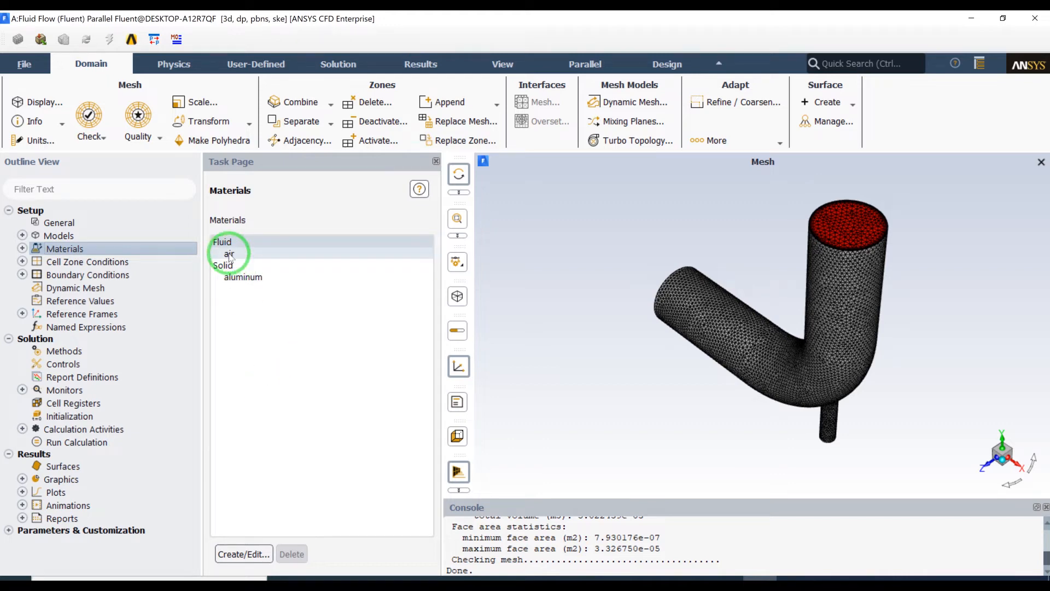
{"action": "left_click", "coordinate": [243, 551]}
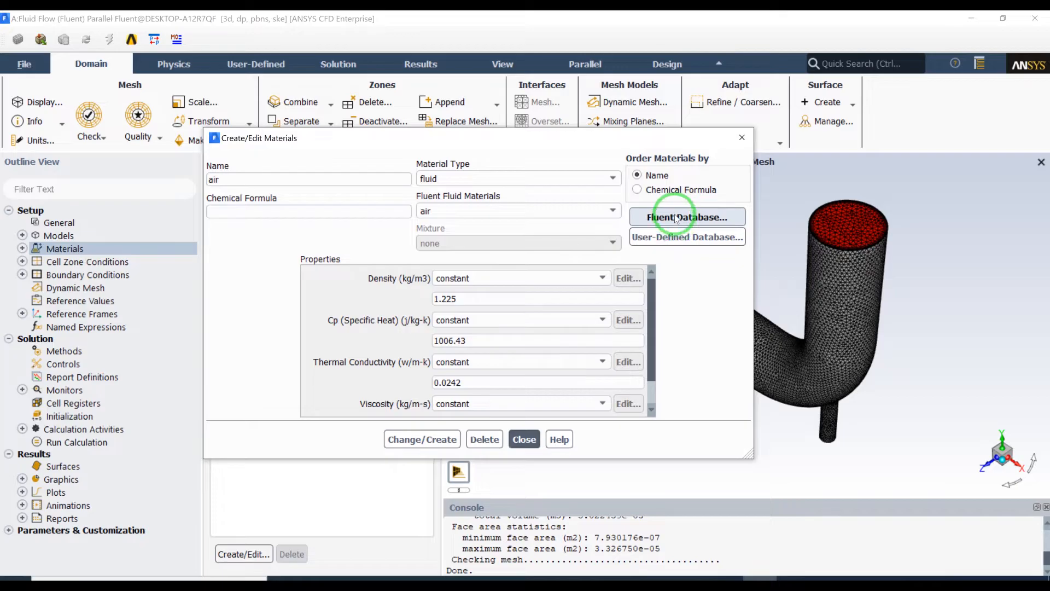
Step: Copy water-liquid (h2o<l>) from the Fluent material database into the case's fluid materials and close the material dialogs
{"action": "left_click", "coordinate": [675, 219]}
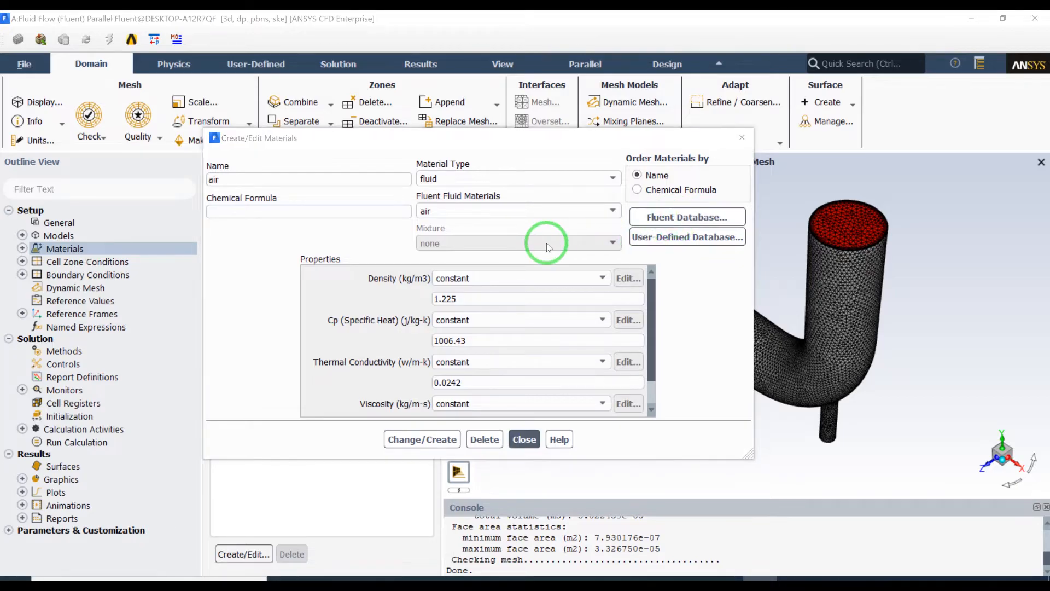
{"action": "left_click_drag", "start_coordinate": [430, 313], "coordinate": [426, 143]}
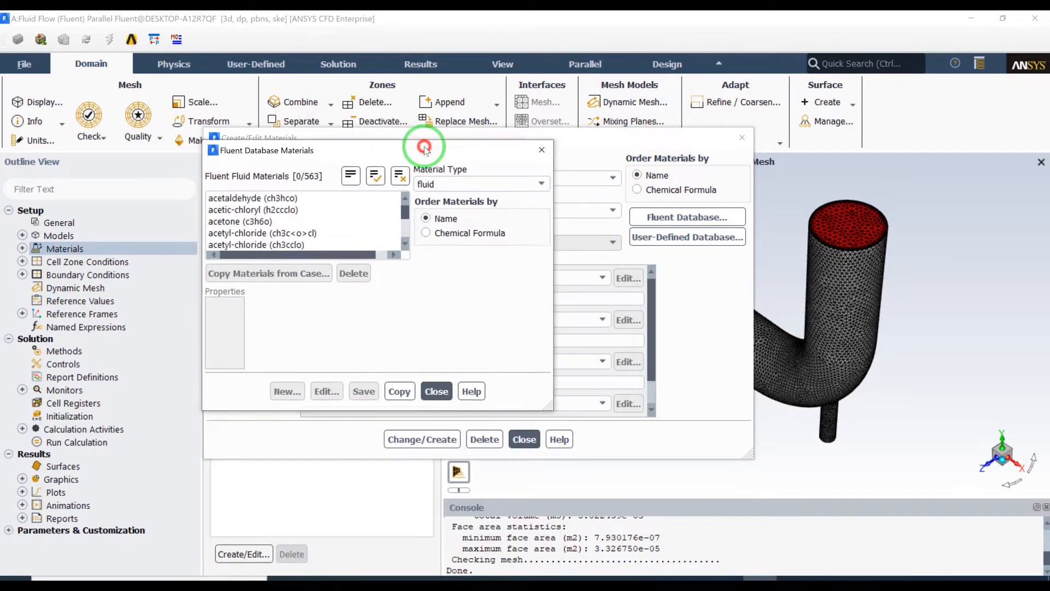
{"action": "left_click_drag", "start_coordinate": [403, 214], "coordinate": [402, 244]}
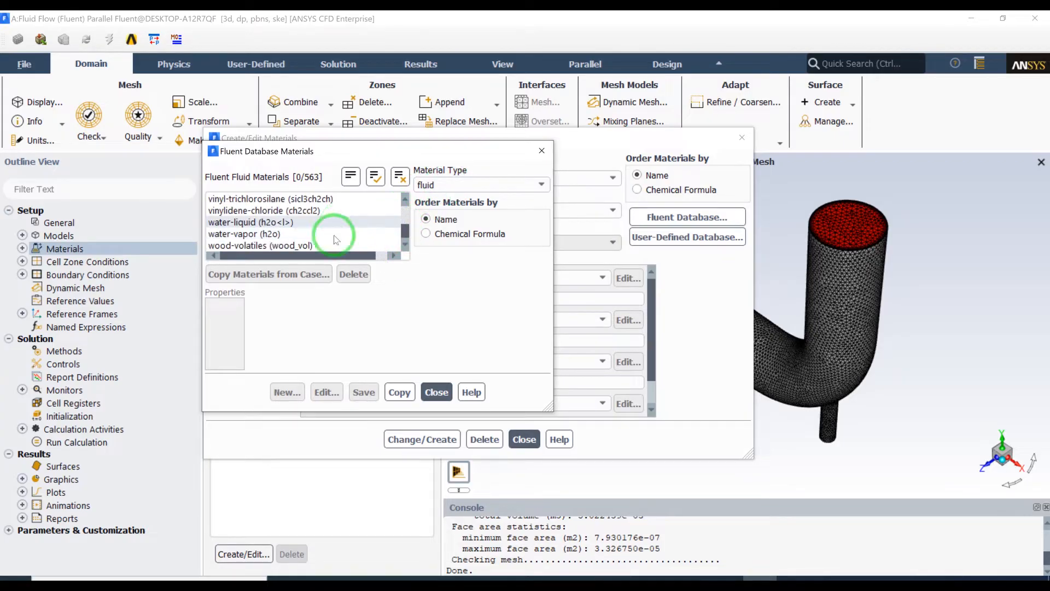
{"action": "left_click", "coordinate": [261, 225]}
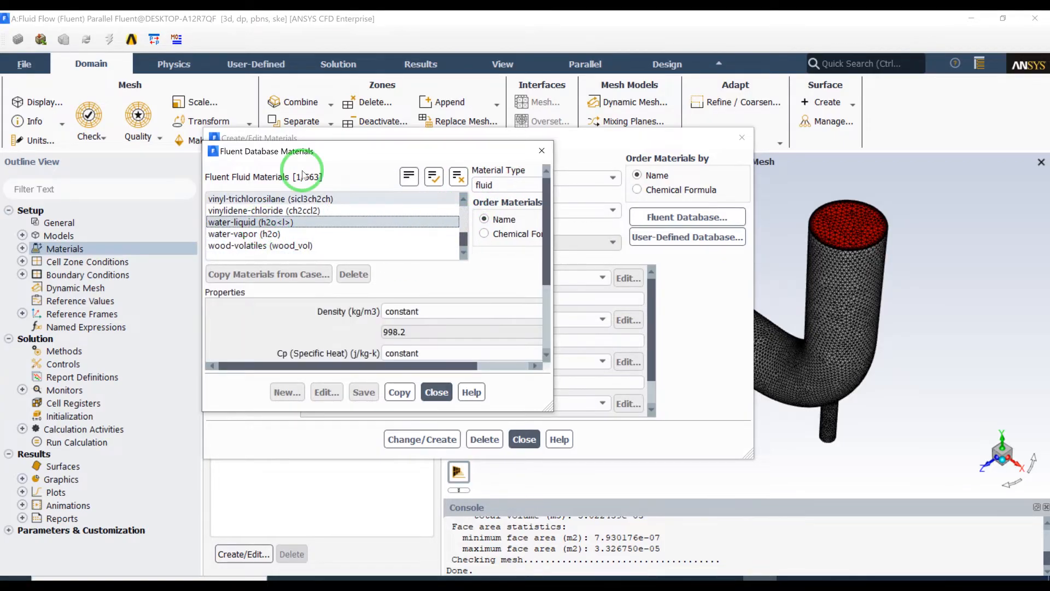
{"action": "left_click_drag", "start_coordinate": [300, 153], "coordinate": [305, 123]}
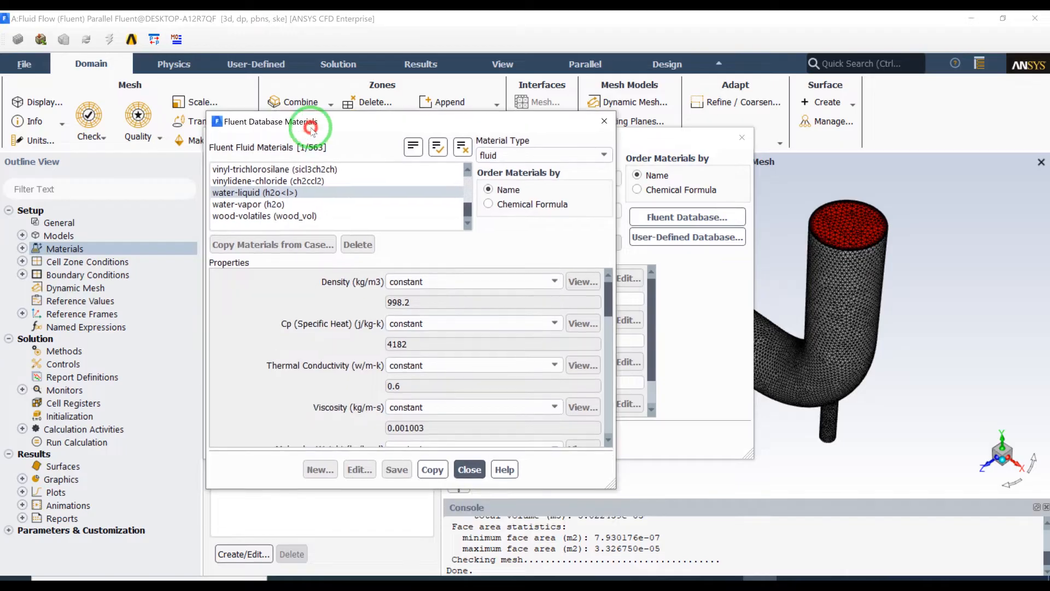
{"action": "left_click", "coordinate": [432, 469]}
{"action": "left_click", "coordinate": [473, 468]}
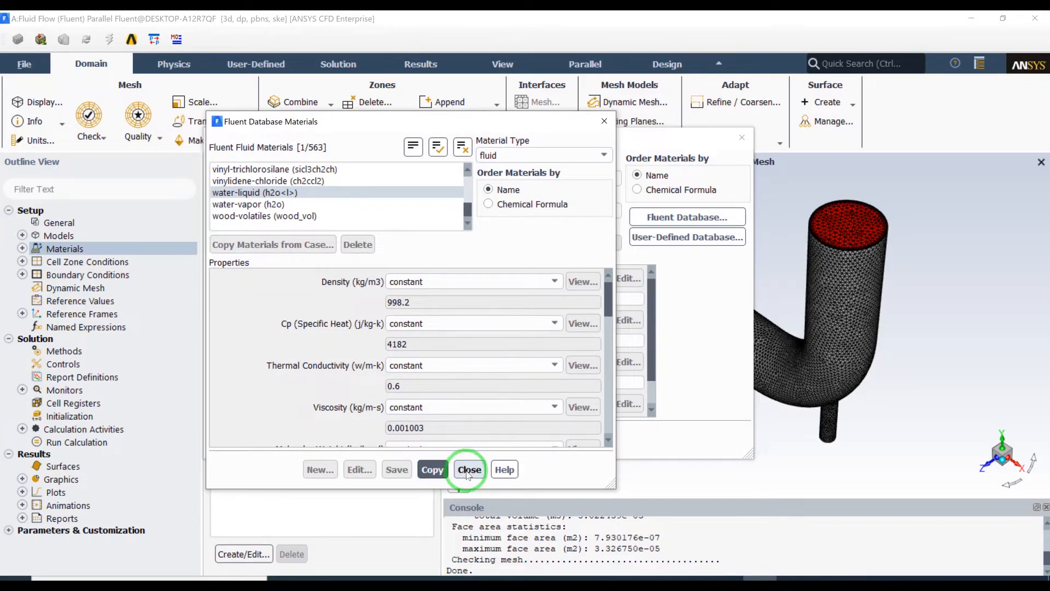
{"action": "left_click", "coordinate": [524, 439]}
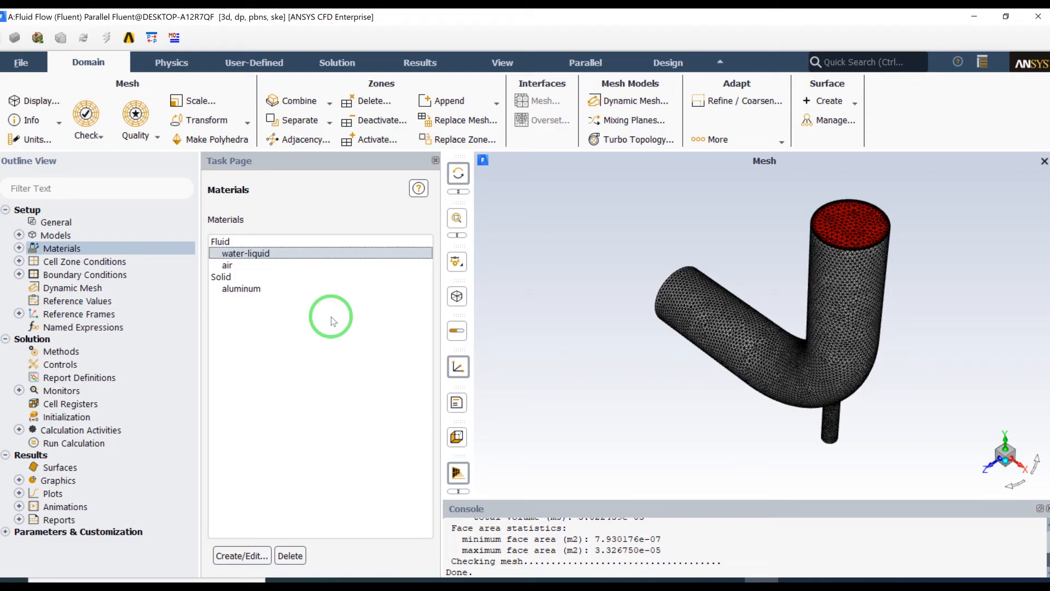
{"action": "left_click", "coordinate": [268, 254]}
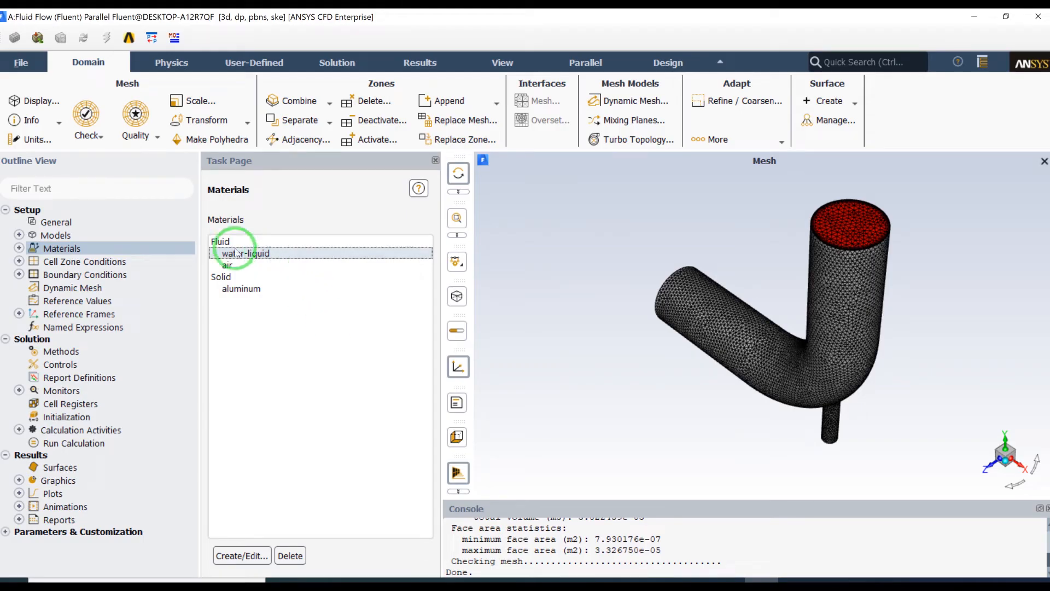
Step: Check the type of the cell zone named solid and assign water-liquid as its material
{"action": "left_click", "coordinate": [20, 261]}
{"action": "left_click", "coordinate": [70, 275]}
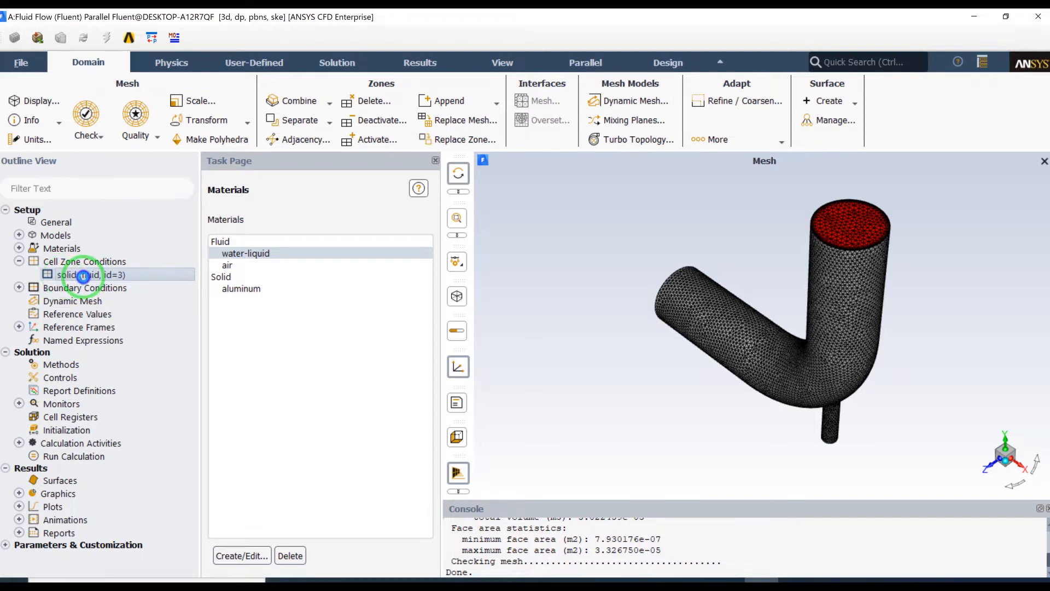
{"action": "right_click", "coordinate": [83, 276]}
{"action": "mouse_move", "coordinate": [144, 405]}
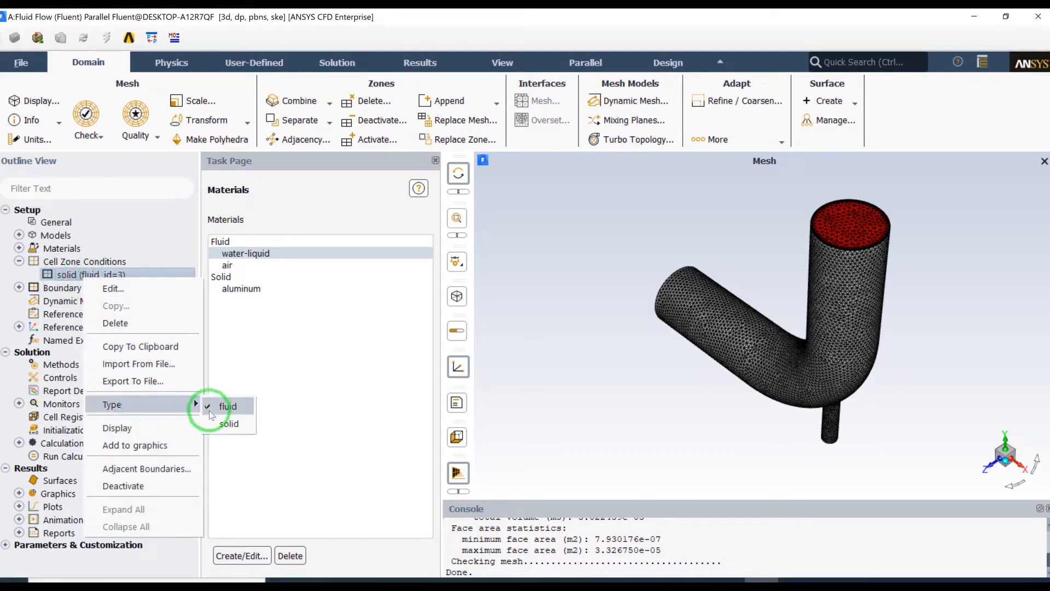
{"action": "left_click", "coordinate": [115, 287]}
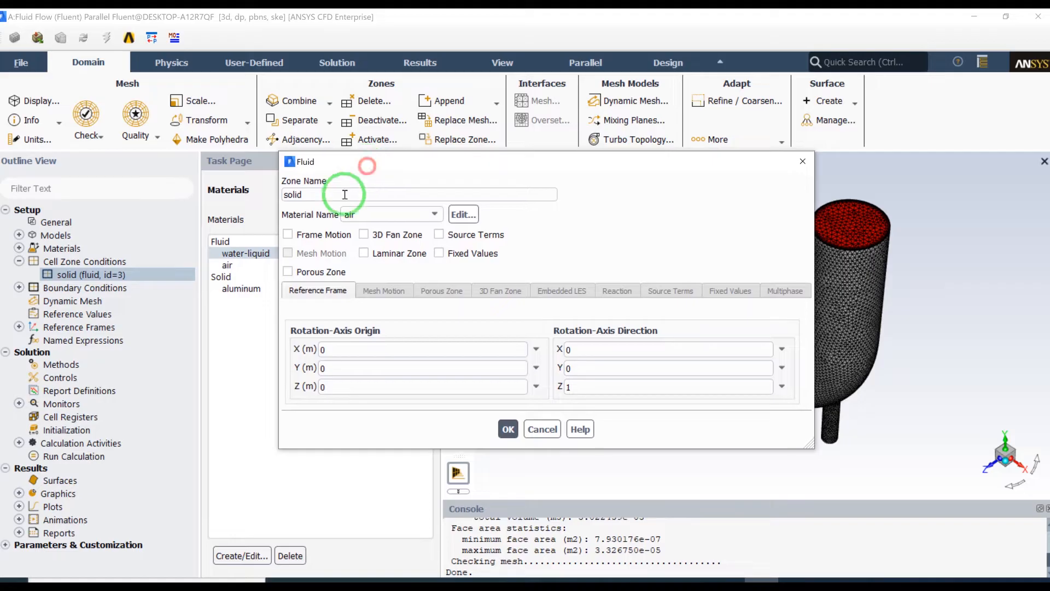
{"action": "left_click", "coordinate": [421, 216]}
{"action": "left_click", "coordinate": [402, 232]}
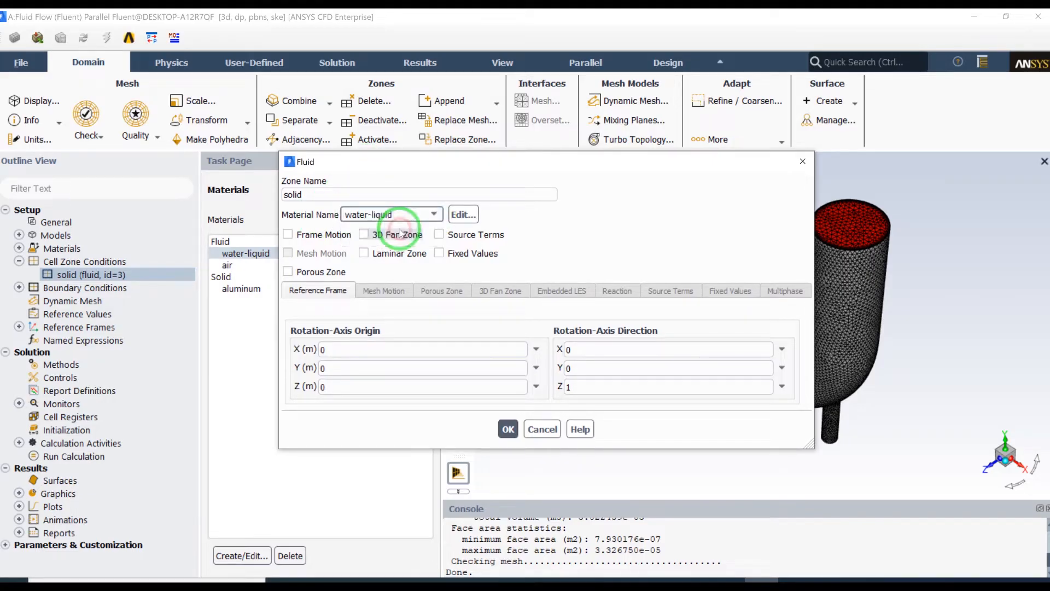
{"action": "left_click", "coordinate": [507, 429]}
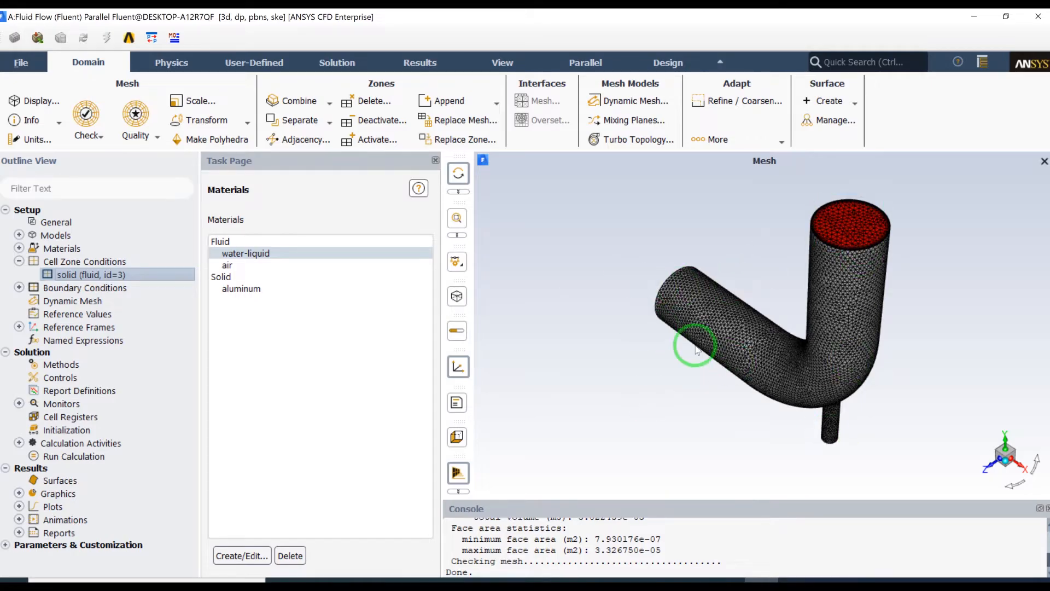
Step: Show the boundary conditions and group the zones by zone type
{"action": "left_click", "coordinate": [19, 261]}
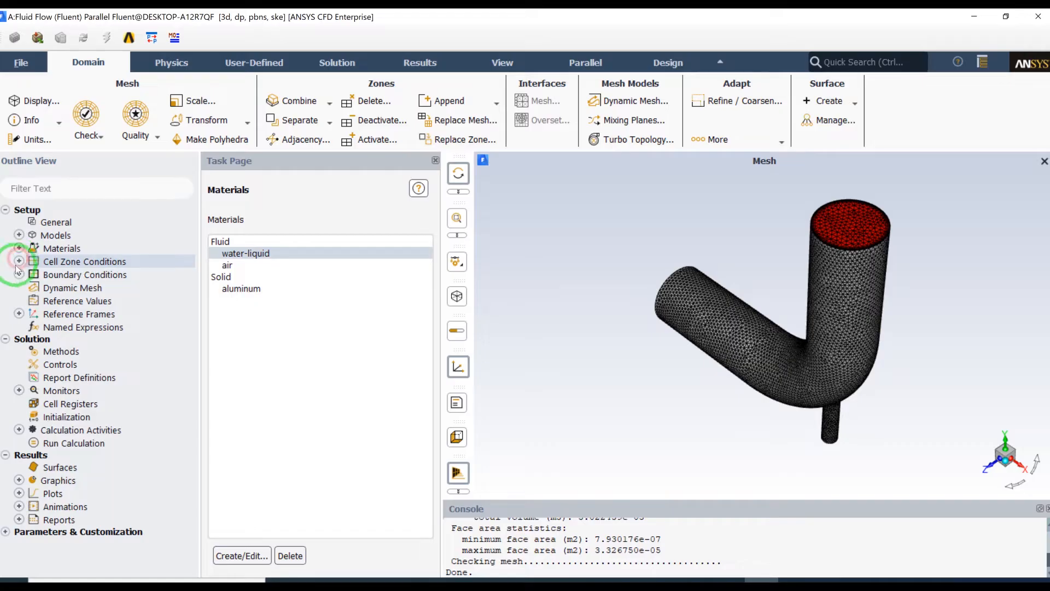
{"action": "left_click", "coordinate": [19, 274]}
{"action": "double_click", "coordinate": [46, 276]}
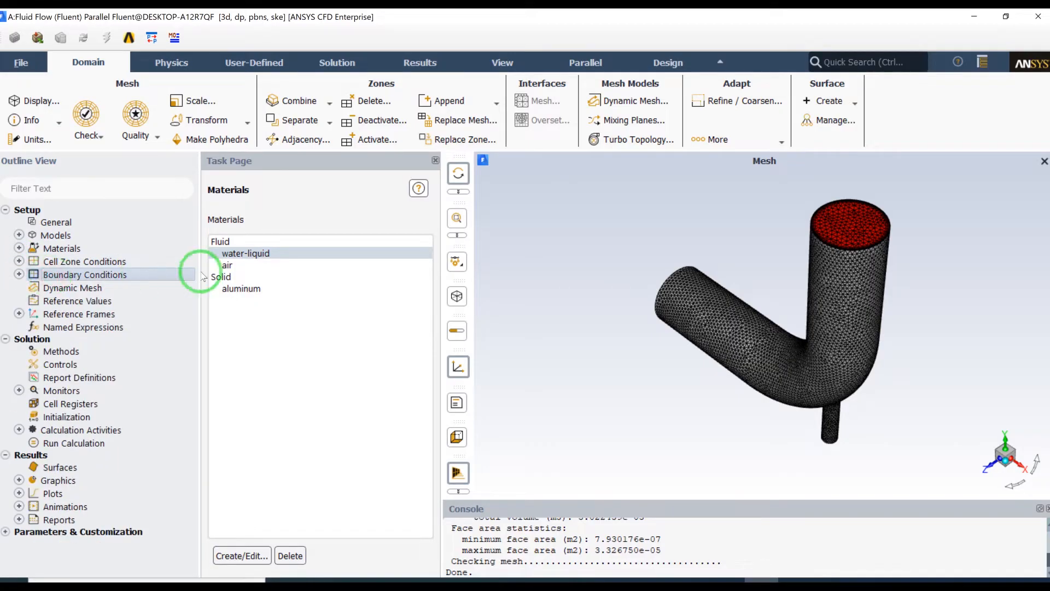
{"action": "left_click", "coordinate": [422, 225]}
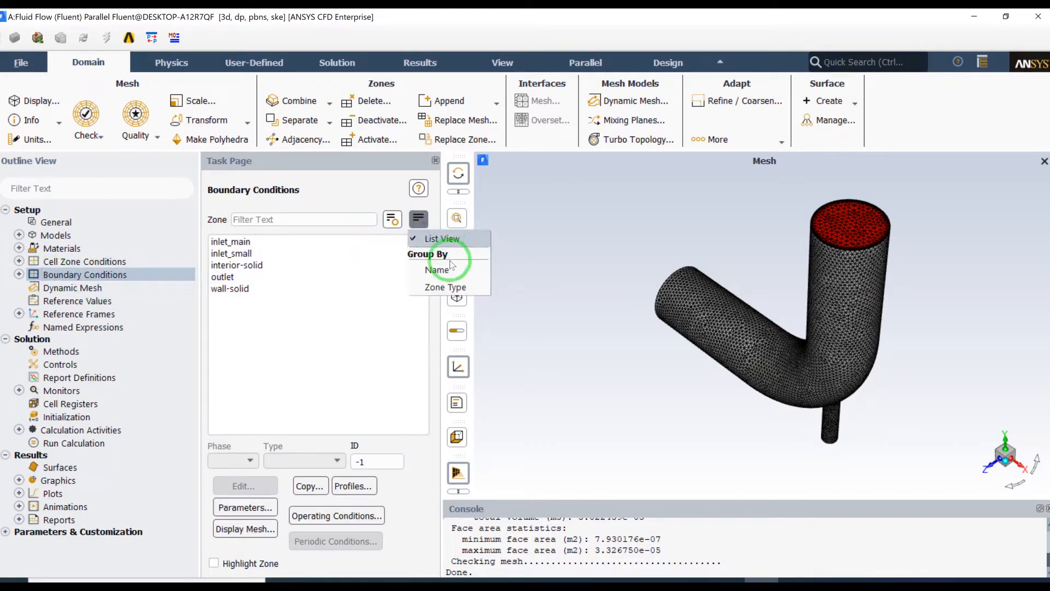
{"action": "left_click", "coordinate": [444, 288]}
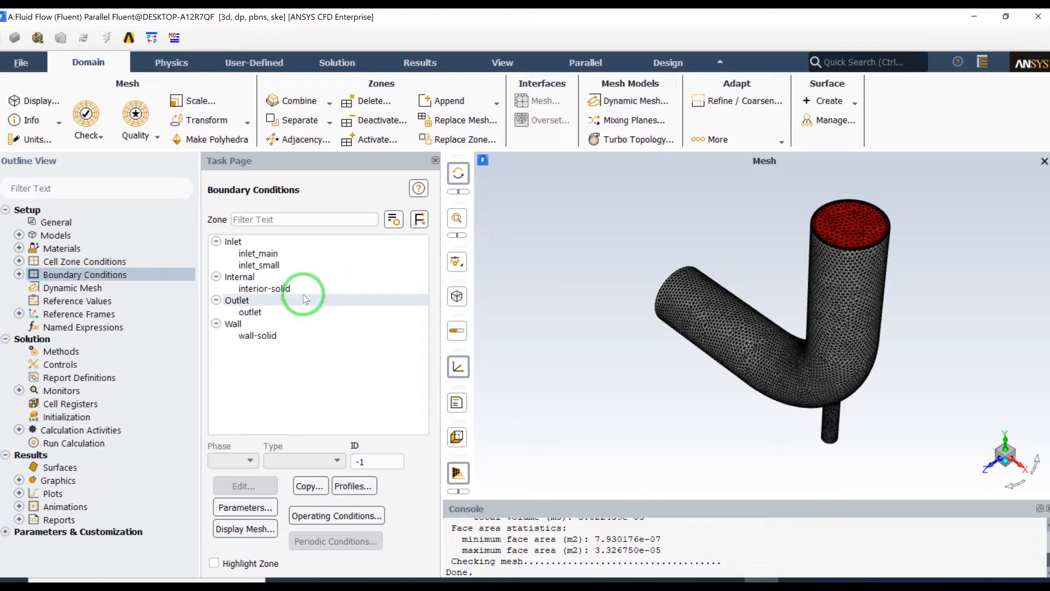
Step: Turn the mesh to face along the Z axis and open the velocity inlet settings of inlet_main
{"action": "left_click", "coordinate": [287, 255]}
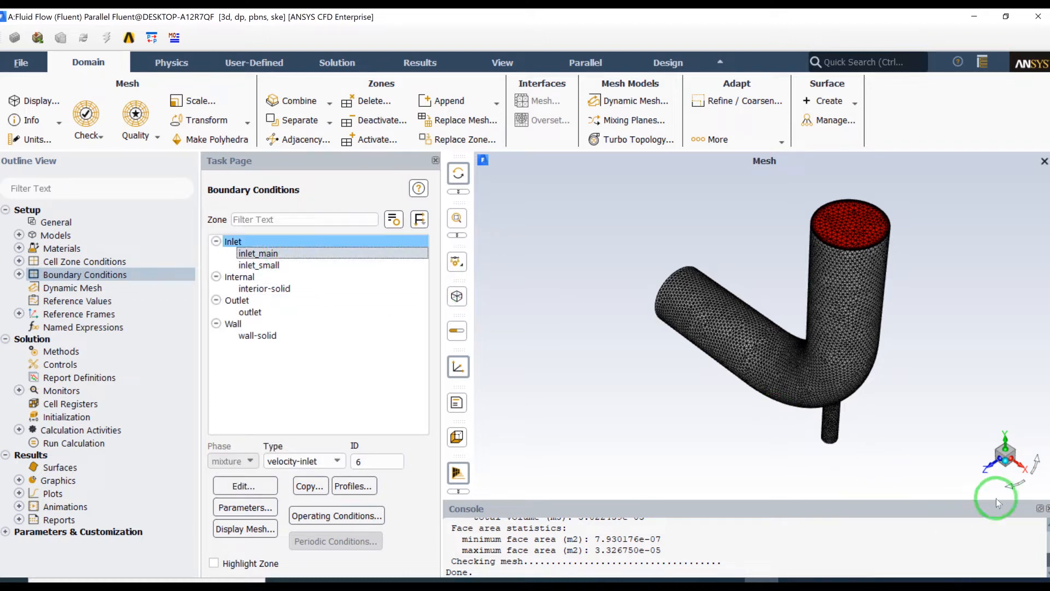
{"action": "left_click", "coordinate": [991, 468]}
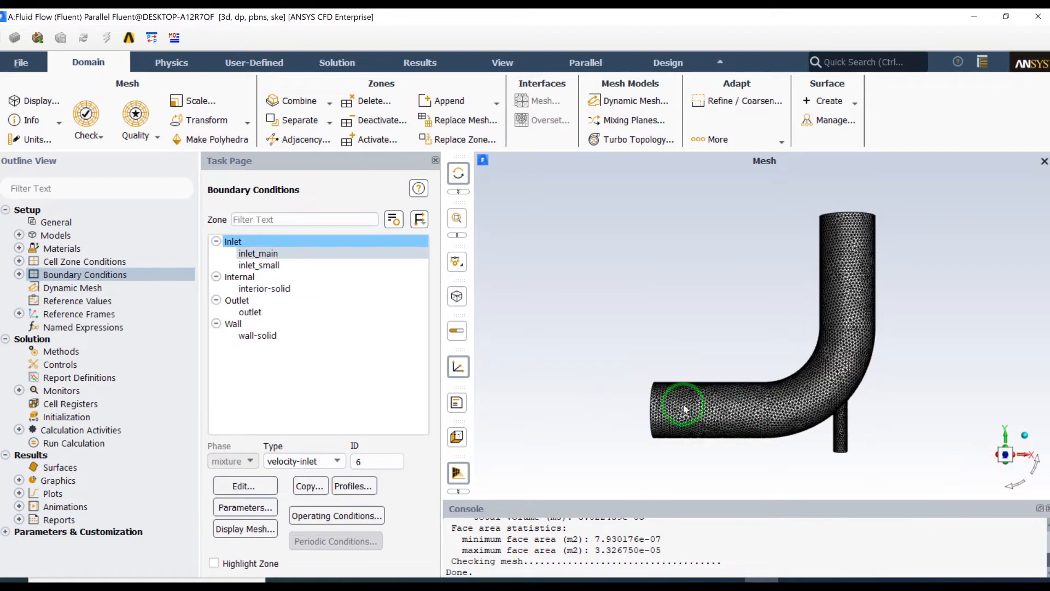
{"action": "left_click", "coordinate": [275, 255]}
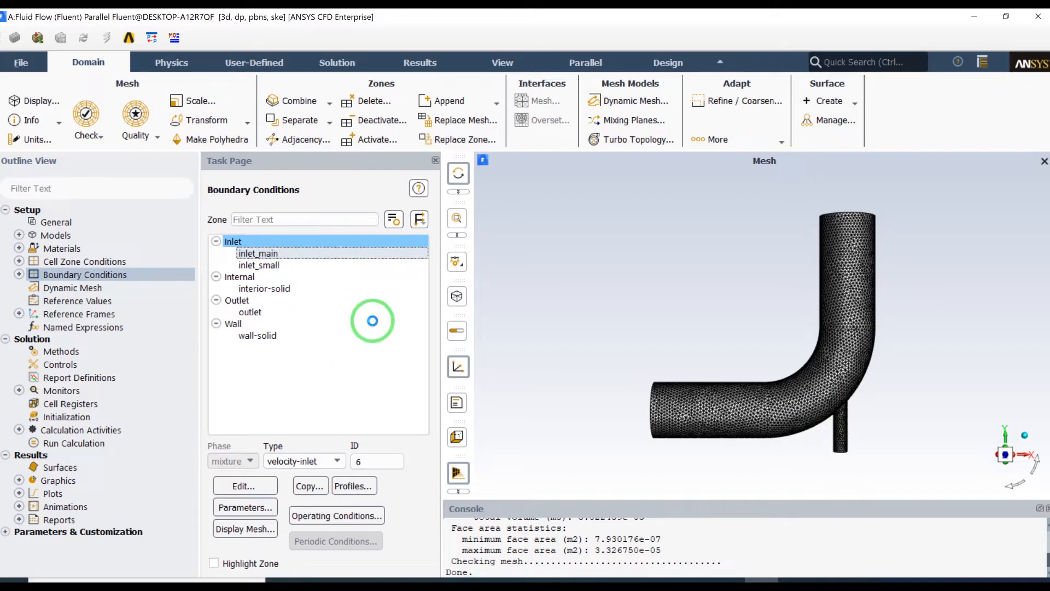
{"action": "double_click", "coordinate": [368, 320]}
{"action": "left_click_drag", "start_coordinate": [363, 318], "coordinate": [448, 187]}
Step: Switch to the problem specification figure in Photos, look up the main inlet's velocity, temperature and turbulence intensity, and return to Fluent
{"action": "left_click", "coordinate": [736, 578]}
{"action": "left_click", "coordinate": [790, 554]}
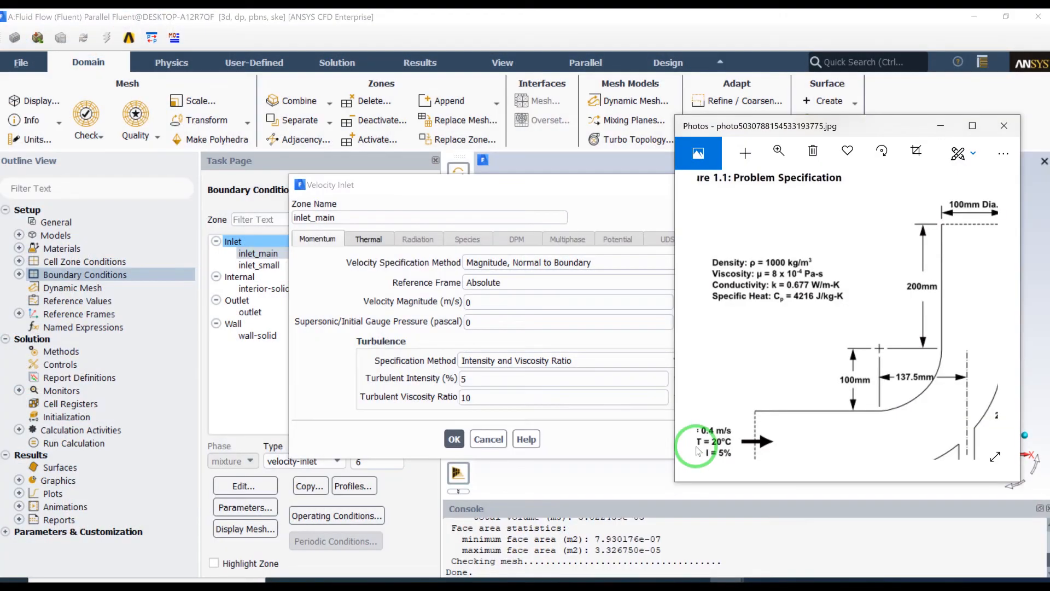
{"action": "left_click", "coordinate": [972, 126]}
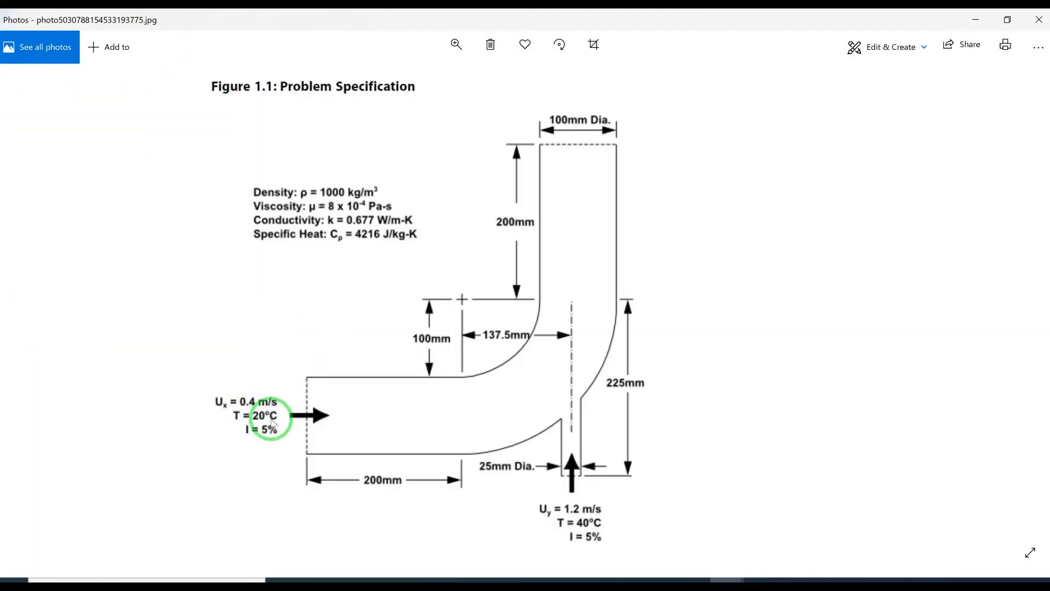
{"action": "key", "text": "alt+Tab"}
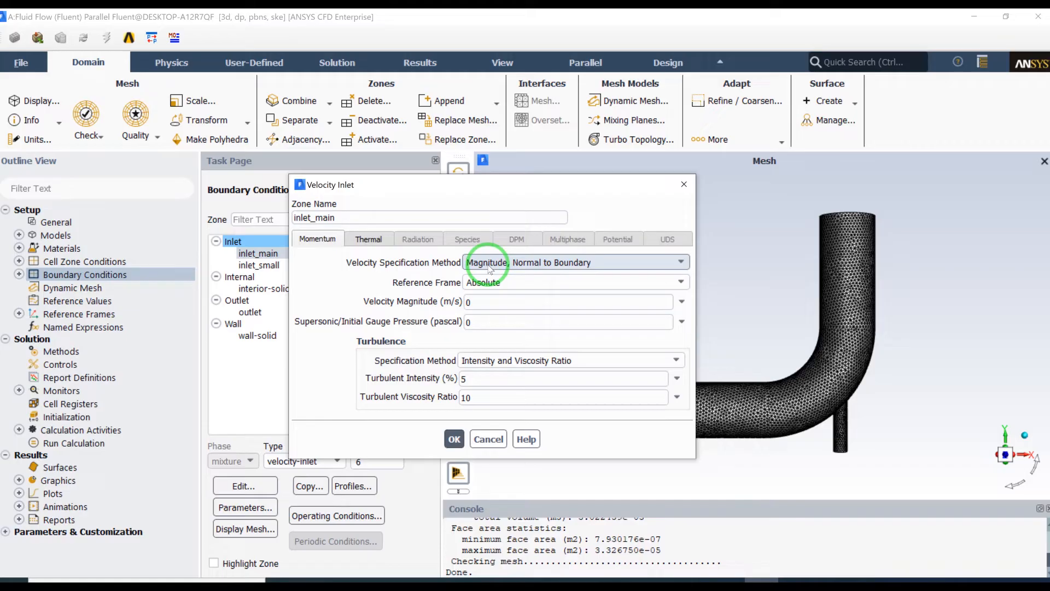
Step: Move the Velocity Inlet dialog clear of the zone list and review the boundary types available for inlet_main
{"action": "left_click", "coordinate": [466, 195]}
{"action": "left_click_drag", "start_coordinate": [466, 194], "coordinate": [616, 202]}
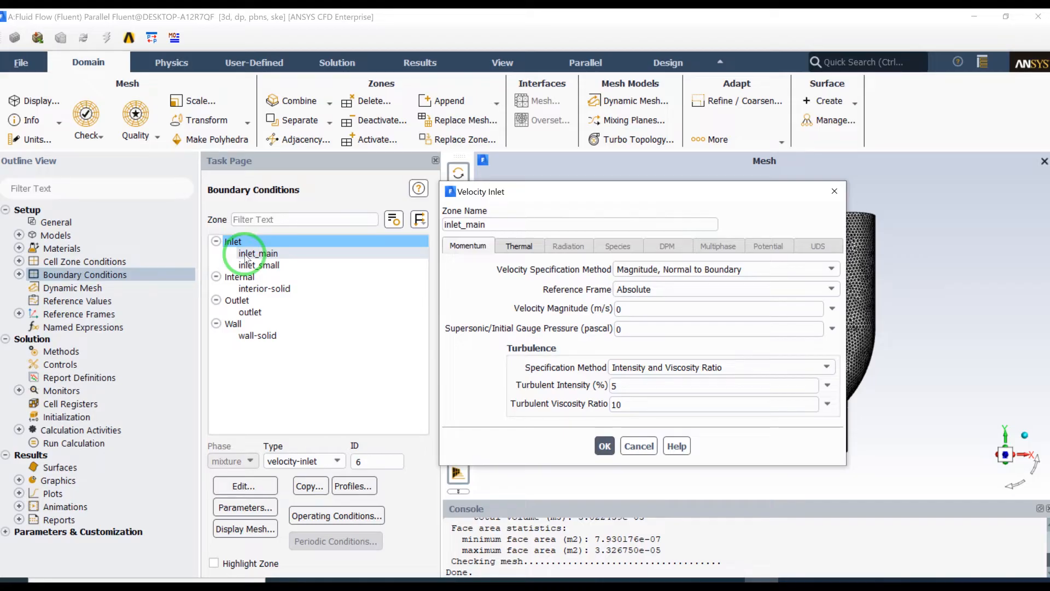
{"action": "left_click", "coordinate": [316, 463]}
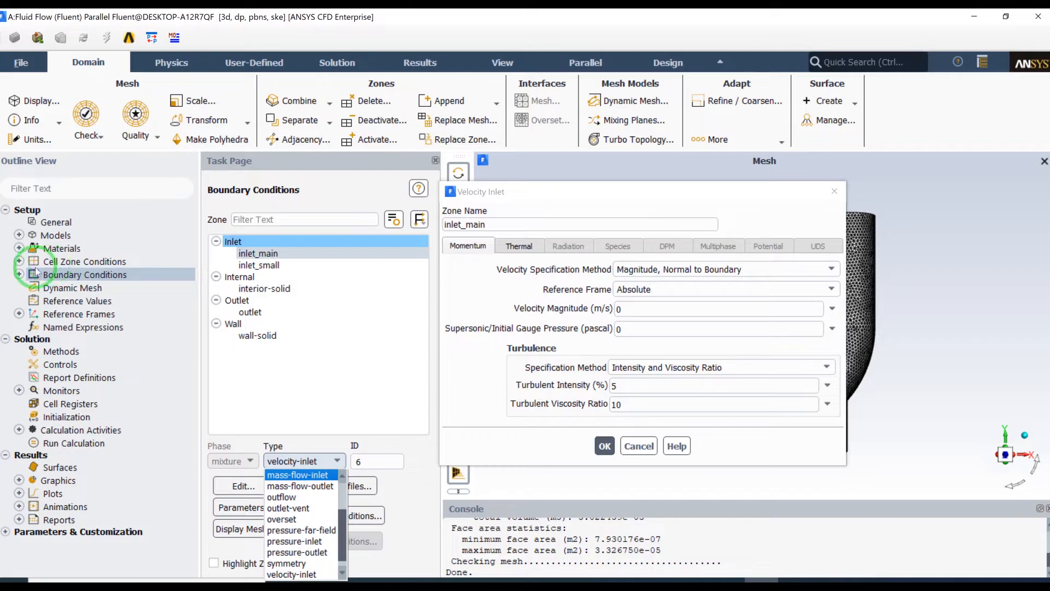
{"action": "left_click", "coordinate": [17, 276]}
{"action": "right_click", "coordinate": [72, 290]}
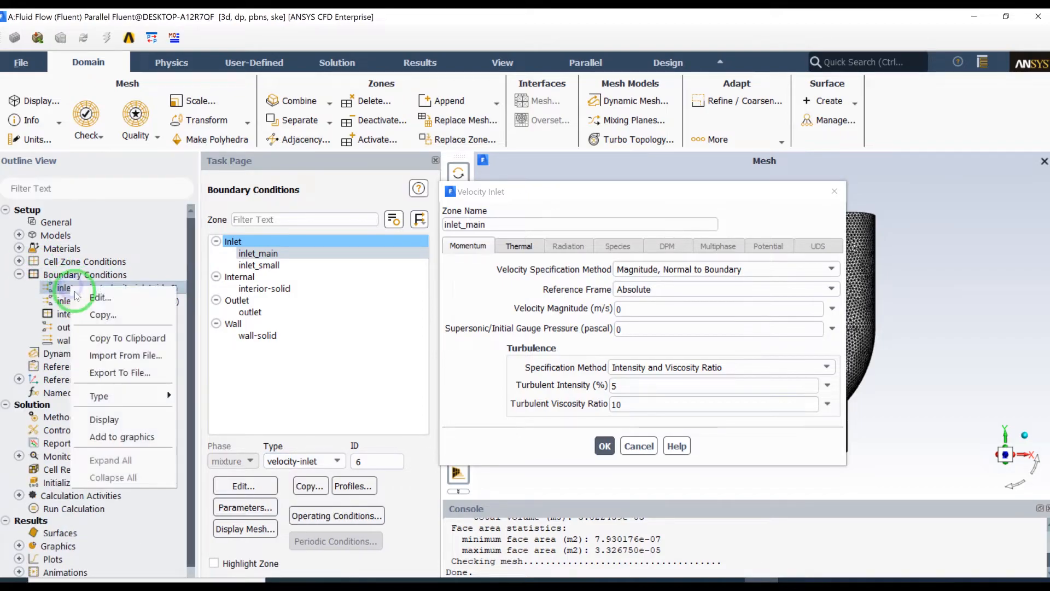
{"action": "mouse_move", "coordinate": [160, 395]}
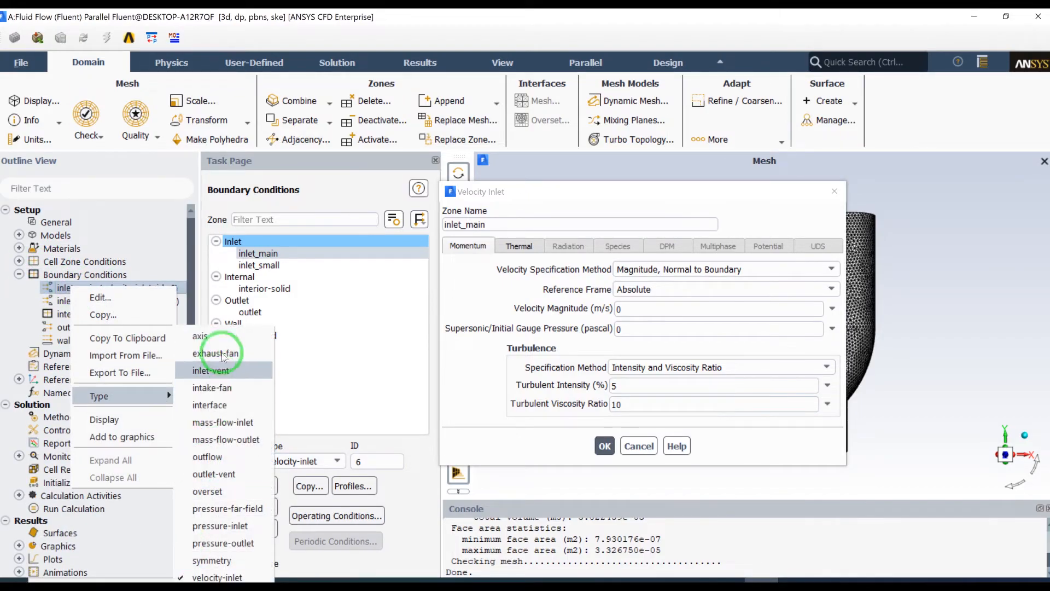
{"action": "left_click", "coordinate": [366, 256]}
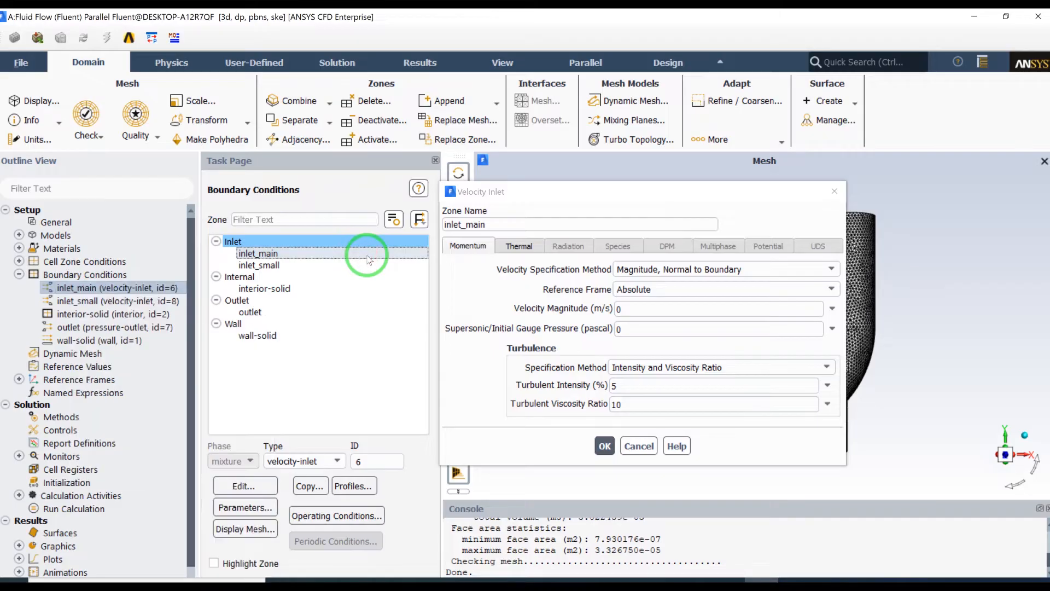
Step: Set the velocity magnitude of inlet_main to 0.4 m/s
{"action": "left_click", "coordinate": [618, 309]}
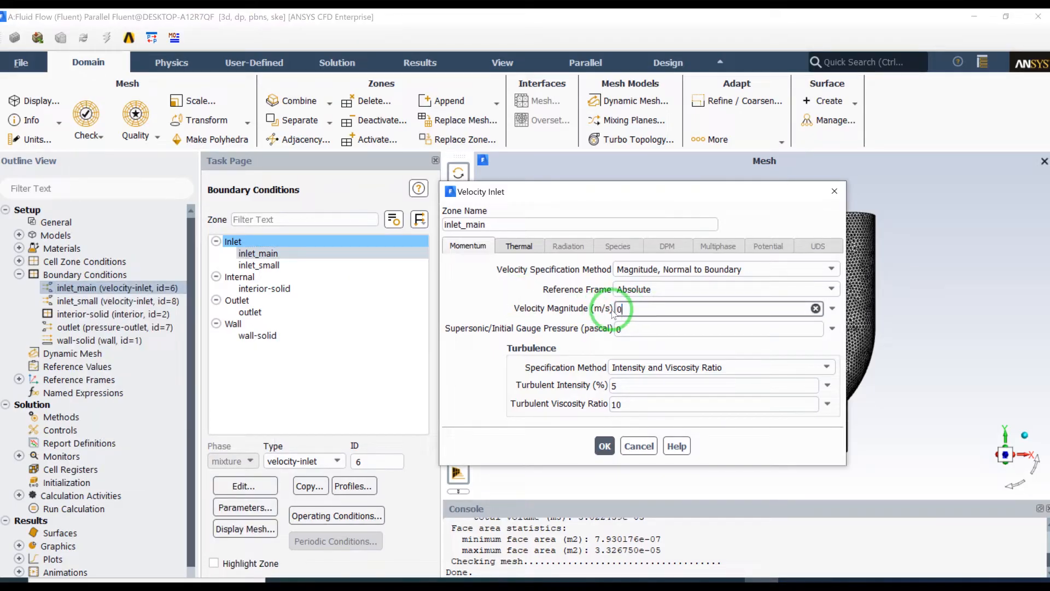
{"action": "left_click", "coordinate": [579, 307]}
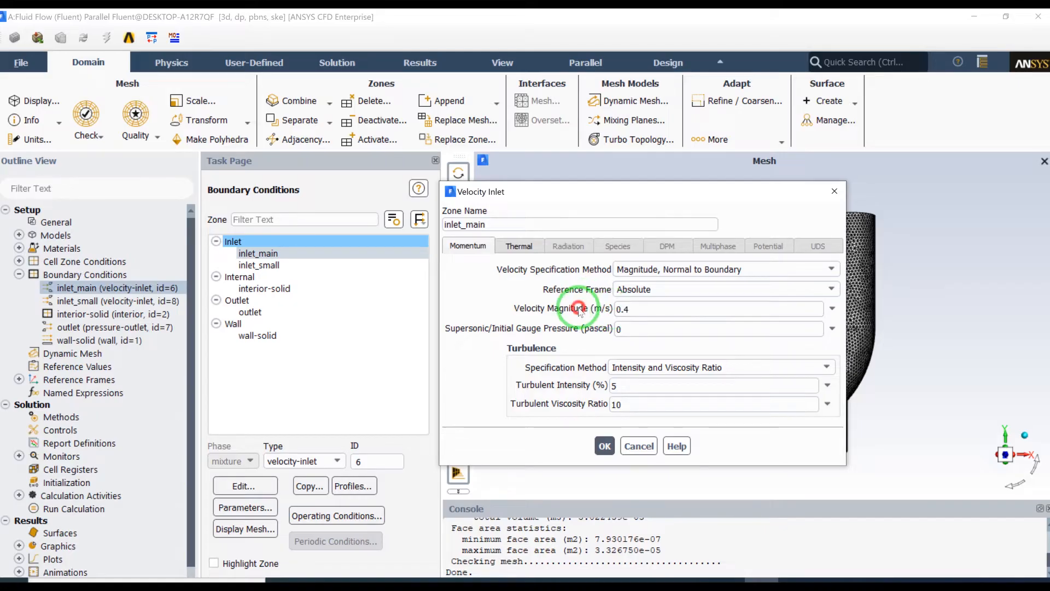
Step: Show the thermal settings of inlet_main, look up the main inlet temperature in the Photos specification figure, and return to Fluent
{"action": "left_click", "coordinate": [527, 244]}
{"action": "left_click", "coordinate": [559, 270]}
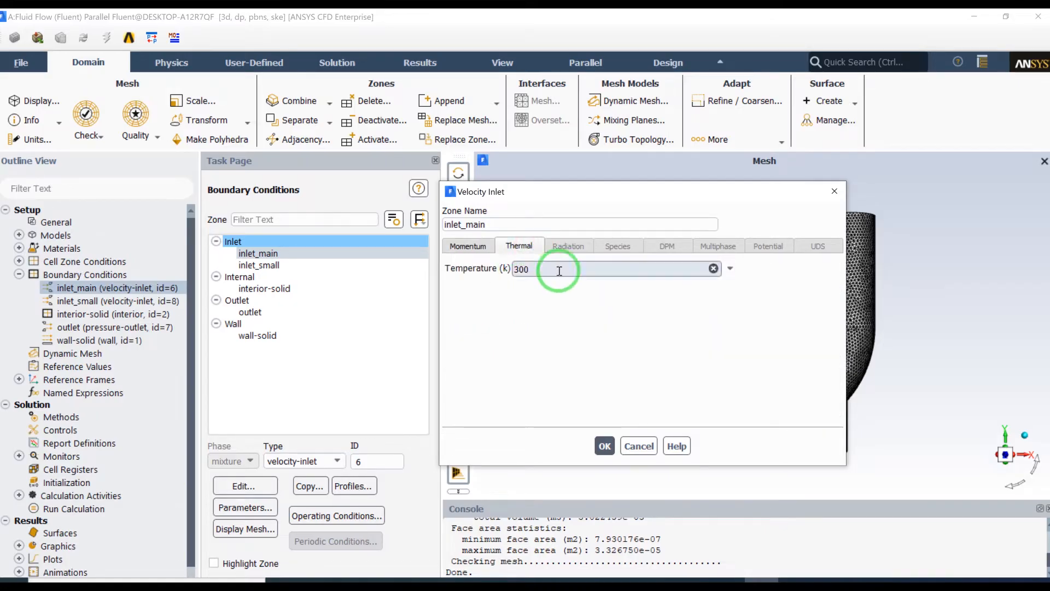
{"action": "key", "text": "alt+Tab"}
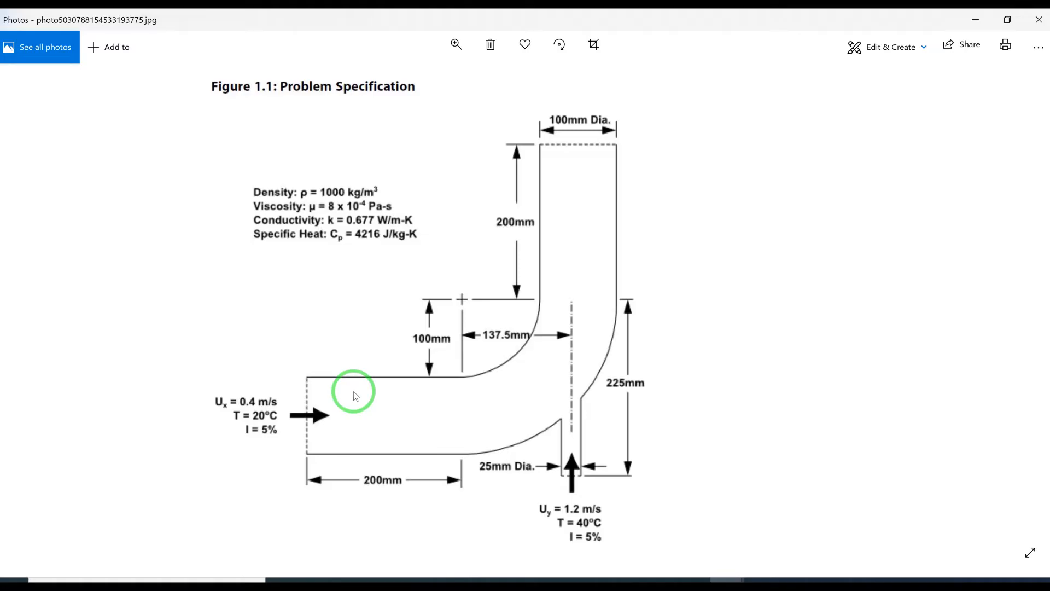
{"action": "key", "text": "alt+Tab"}
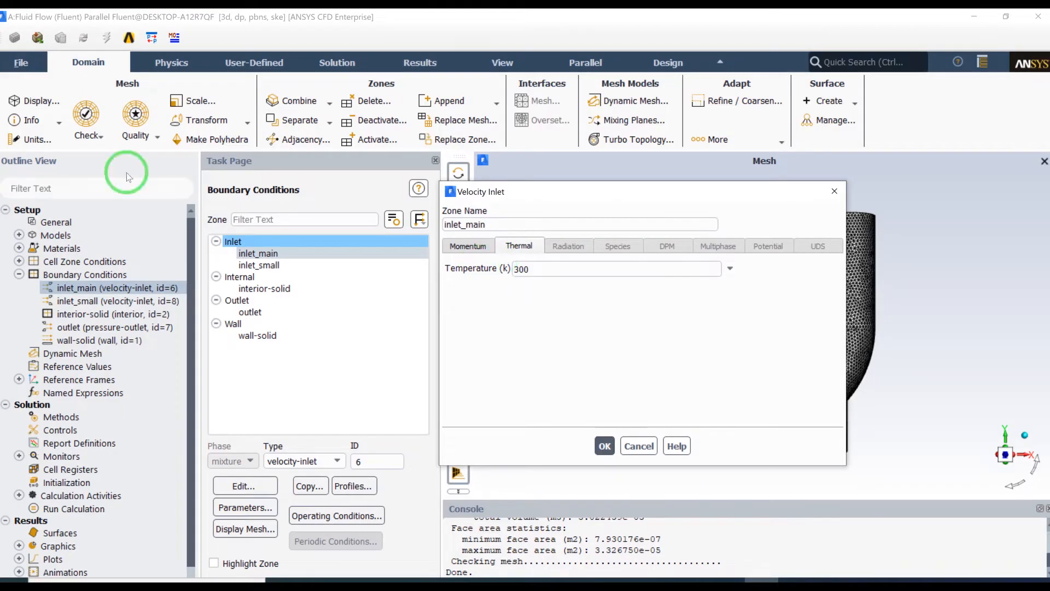
Step: Set the unit of the temperature quantity to c (Celsius) and close the unit settings
{"action": "left_click", "coordinate": [45, 139]}
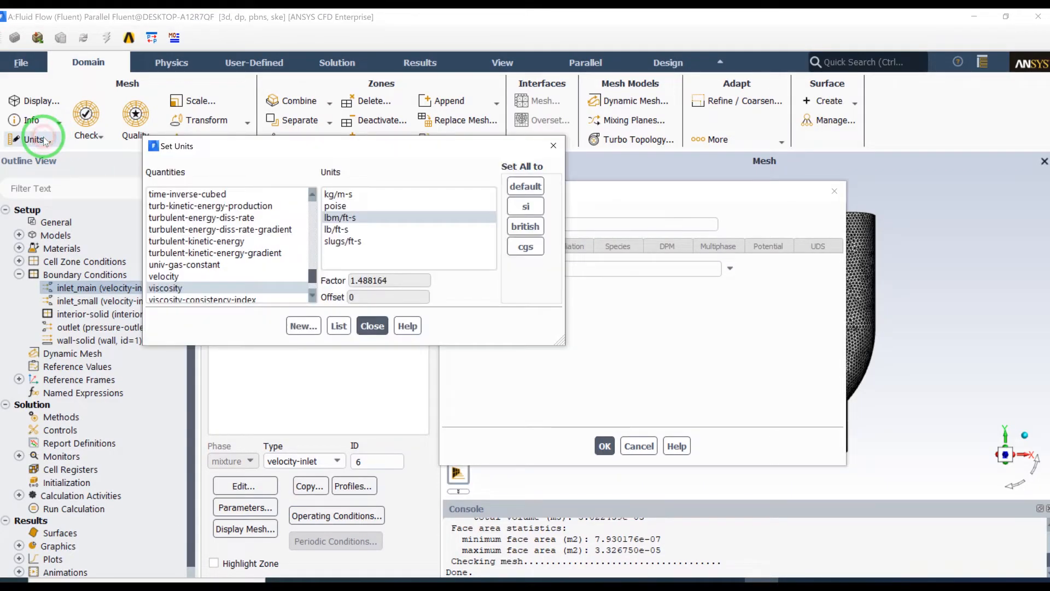
{"action": "left_click", "coordinate": [203, 240]}
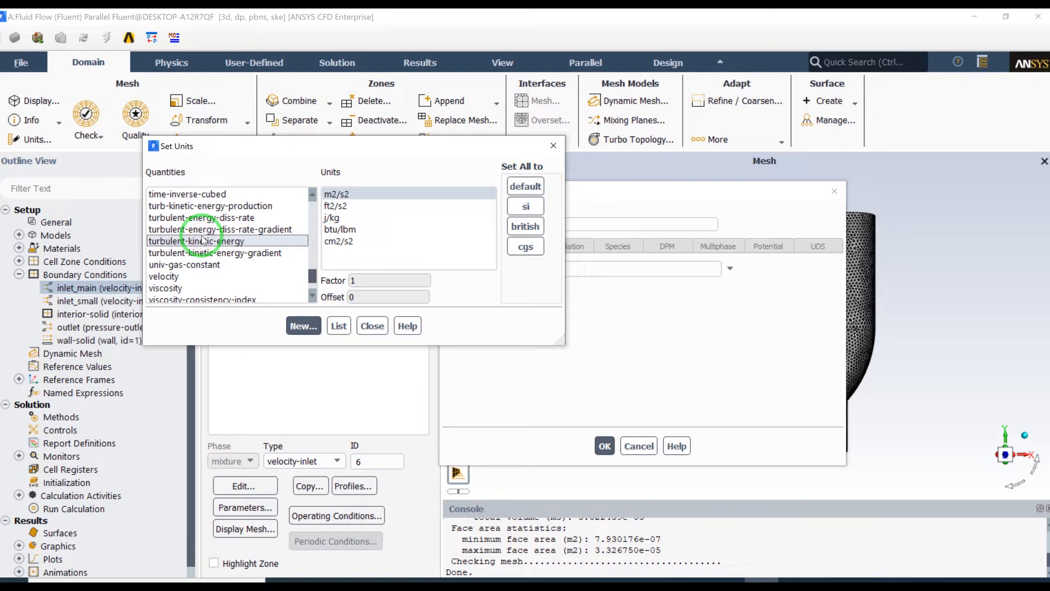
{"action": "scroll", "coordinate": [202, 230], "scroll_direction": "up", "scroll_amount": 3}
{"action": "left_click", "coordinate": [200, 194]}
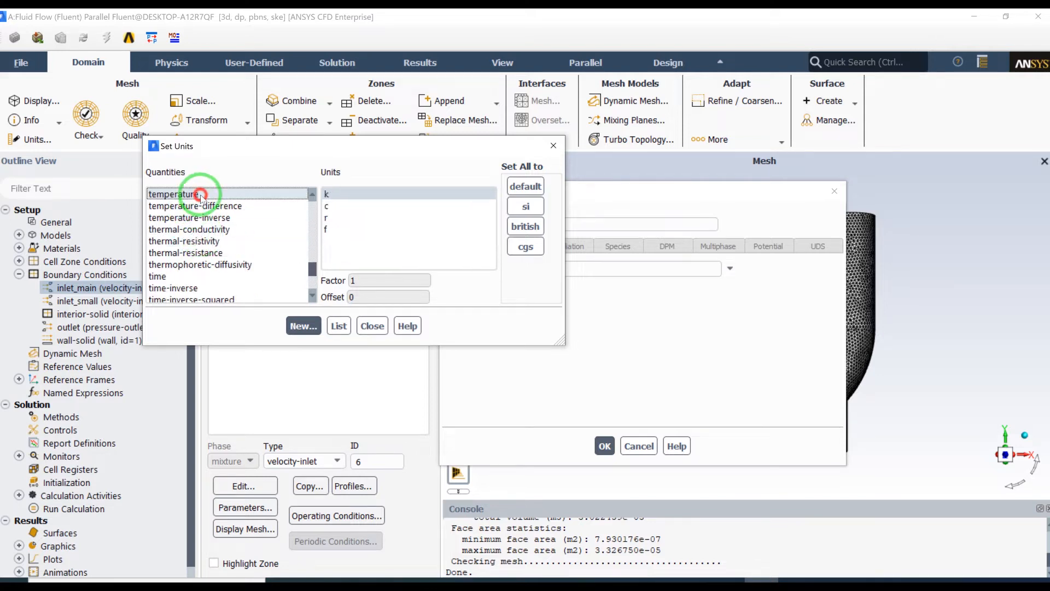
{"action": "left_click", "coordinate": [328, 206]}
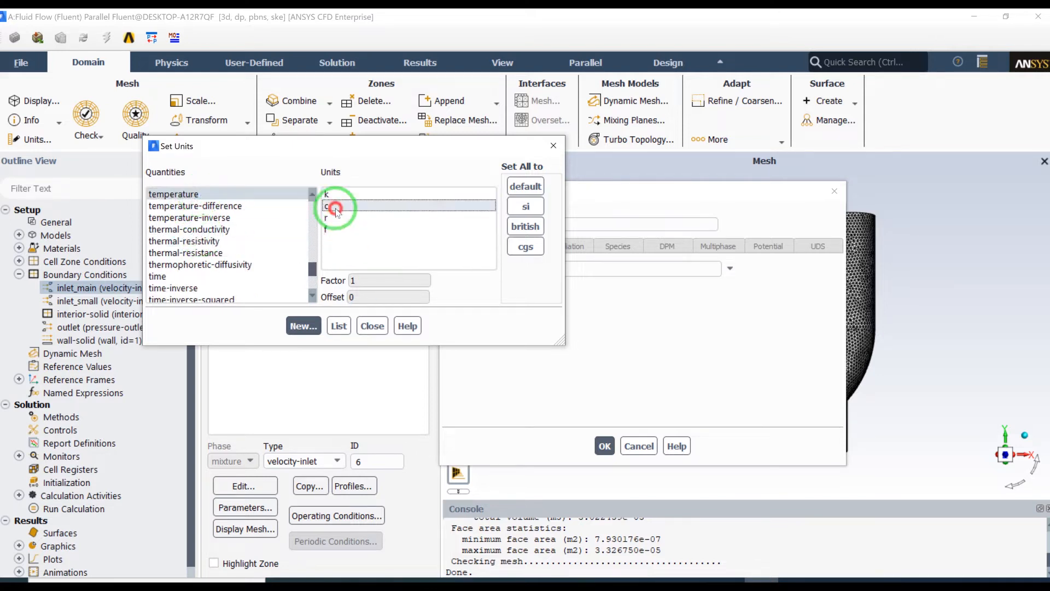
{"action": "left_click", "coordinate": [373, 326]}
Step: Set the temperature of inlet_main to 20 °C and check the main inlet values in the Photos specification figure before returning to Fluent
{"action": "left_click_drag", "start_coordinate": [539, 268], "coordinate": [503, 269]}
{"action": "type", "text": "20"}
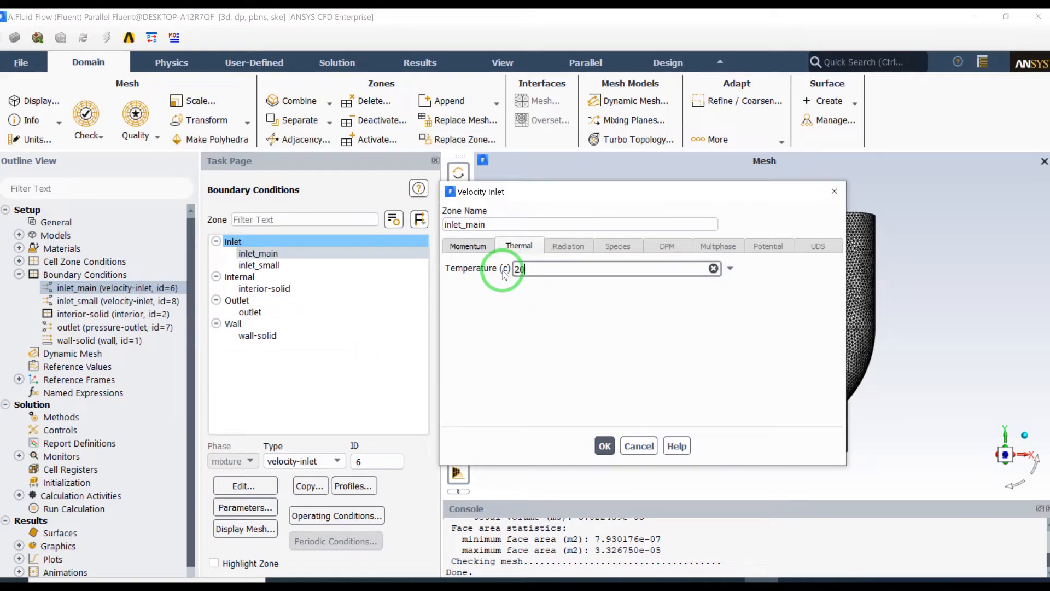
{"action": "key", "text": "alt+Tab"}
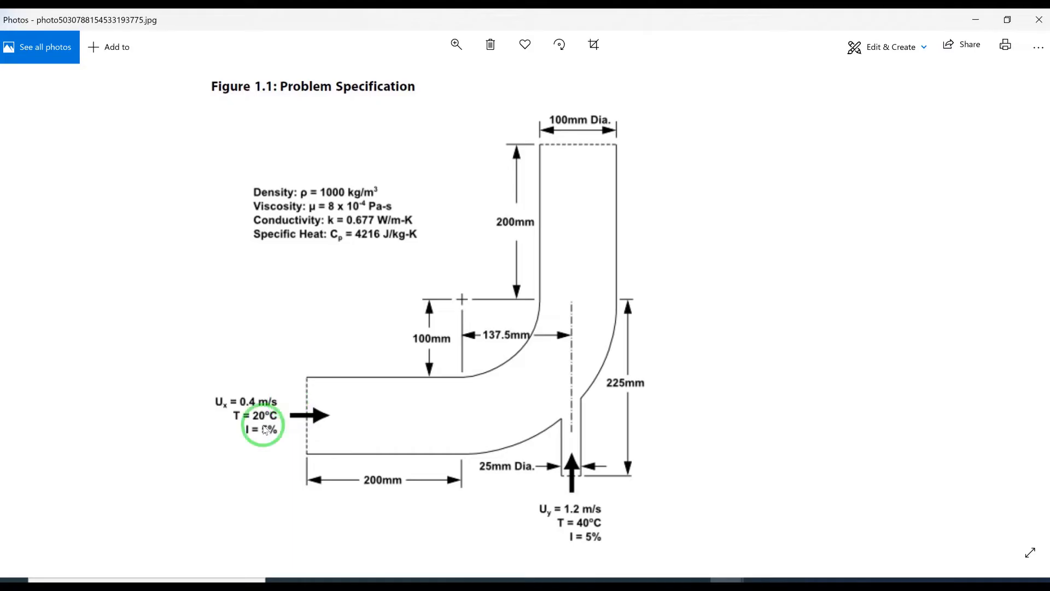
{"action": "key", "text": "alt+Tab"}
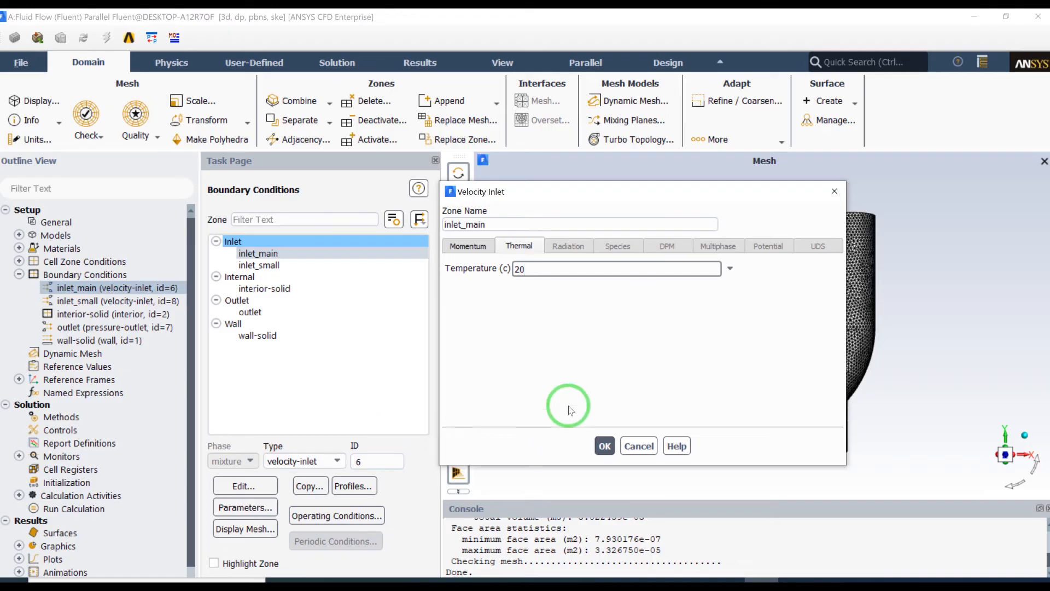
Step: Change the turbulence specification method of inlet_main to Intensity and Hydraulic Diameter
{"action": "left_click", "coordinate": [476, 248]}
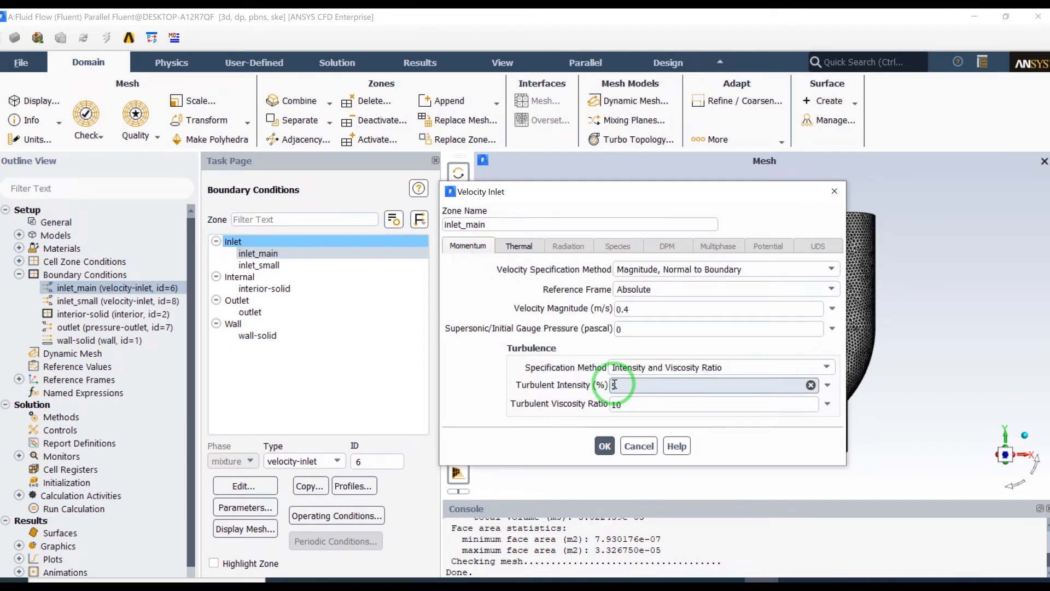
{"action": "left_click", "coordinate": [600, 443]}
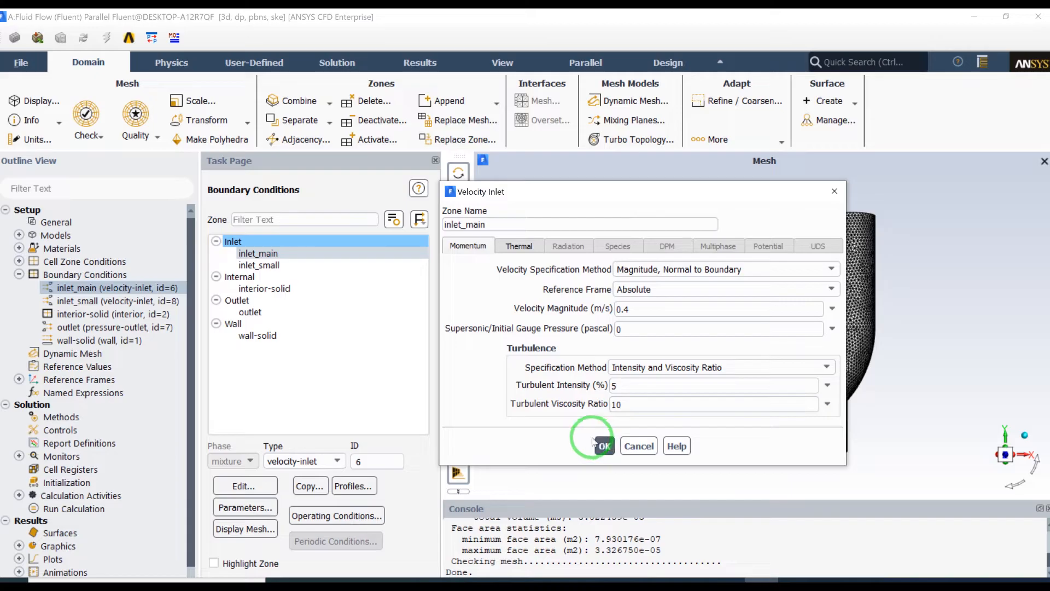
{"action": "left_click", "coordinate": [759, 368]}
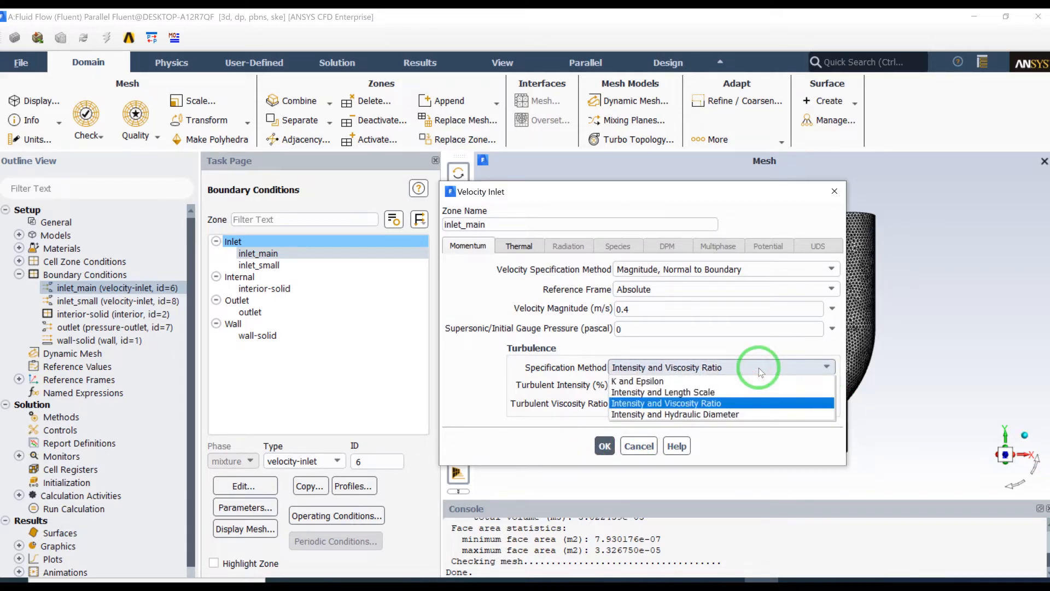
{"action": "left_click", "coordinate": [733, 414]}
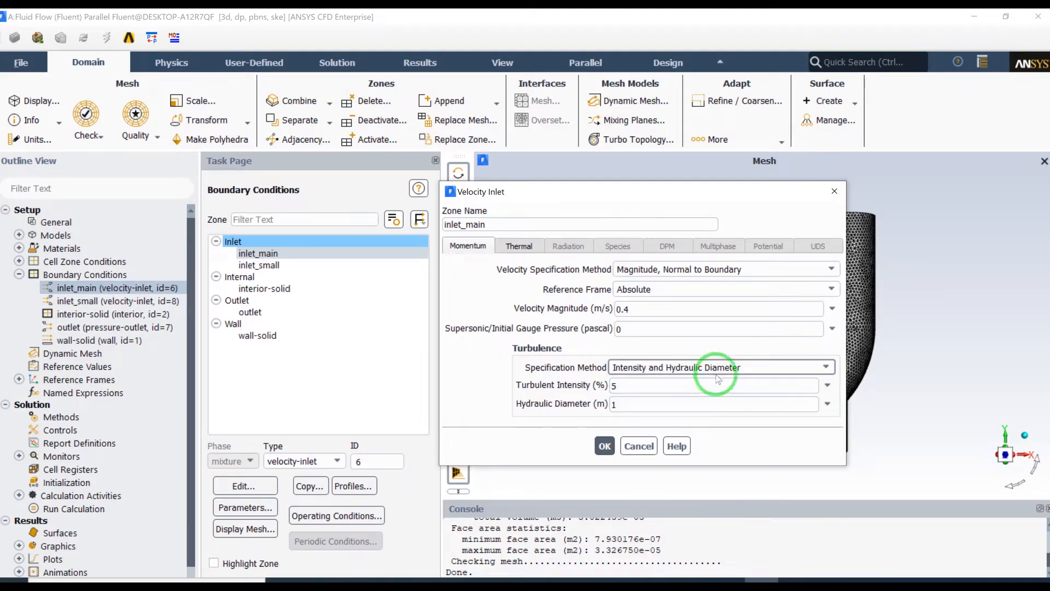
Step: Set the unit of the length quantity to mm so the hydraulic diameter can be entered in millimetres
{"action": "left_click", "coordinate": [713, 402]}
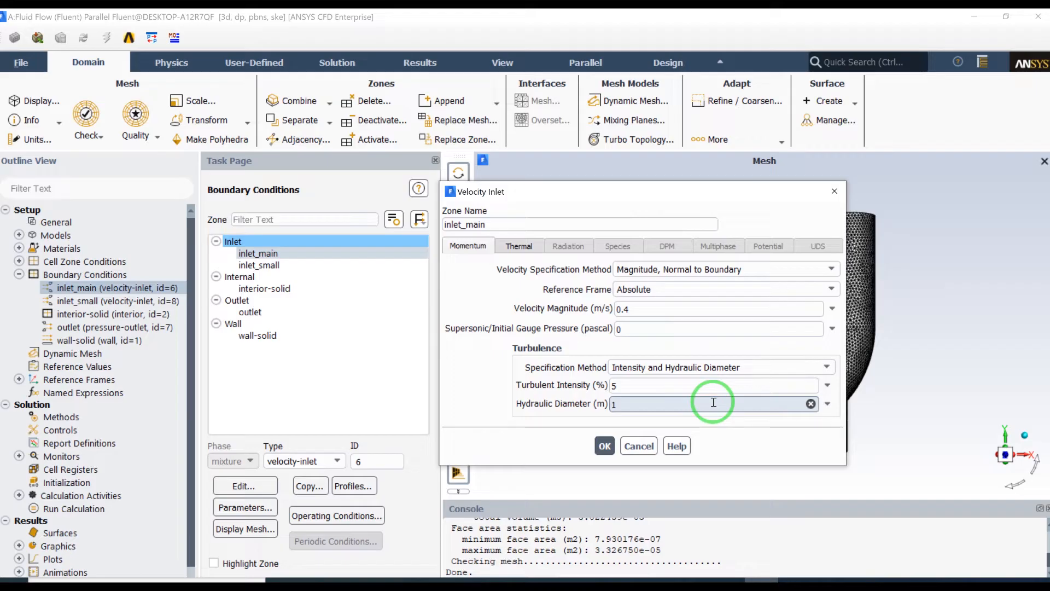
{"action": "left_click", "coordinate": [34, 137]}
{"action": "left_click", "coordinate": [219, 252]}
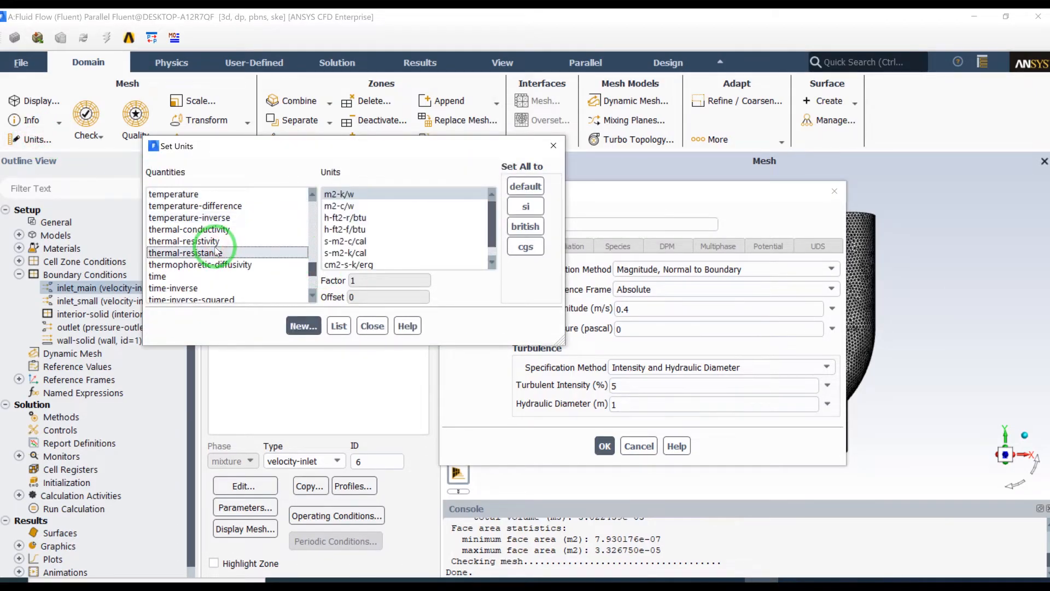
{"action": "scroll", "coordinate": [219, 241], "scroll_direction": "up", "scroll_amount": 10}
{"action": "left_click", "coordinate": [250, 198]}
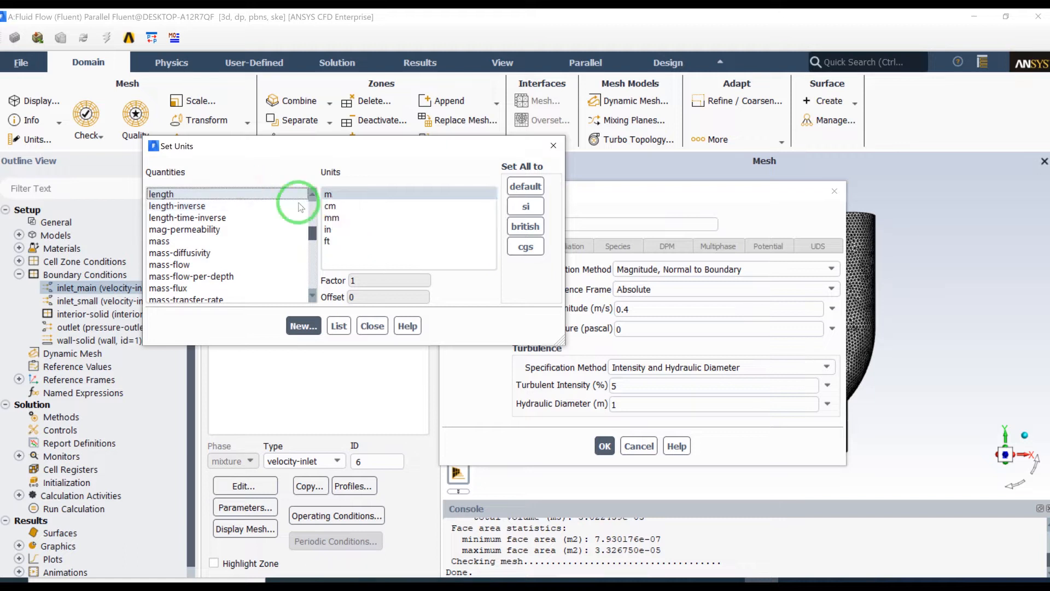
{"action": "left_click", "coordinate": [331, 218]}
{"action": "left_click", "coordinate": [373, 326]}
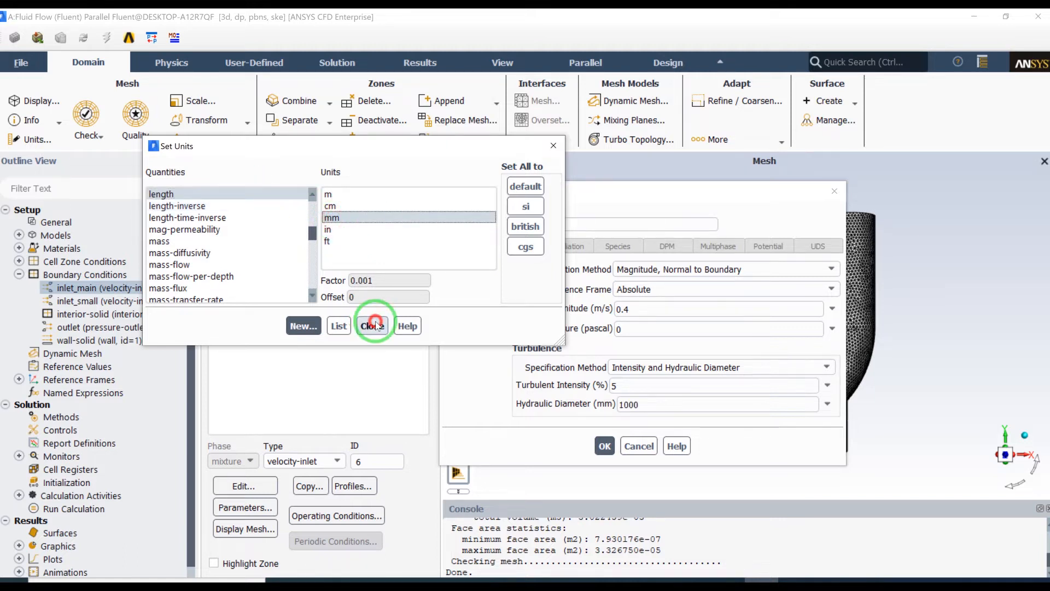
Step: Look up the main pipe in the Photos figure, set the hydraulic diameter of inlet_main to 100 mm in Fluent, and apply the inlet settings
{"action": "left_click_drag", "start_coordinate": [676, 408], "coordinate": [586, 411]}
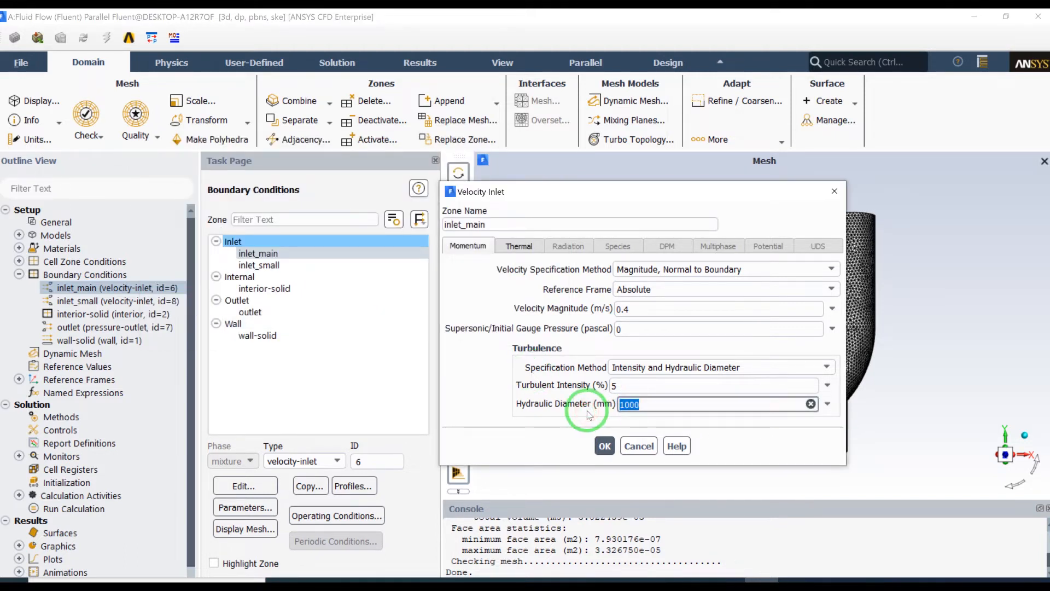
{"action": "key", "text": "alt+Tab"}
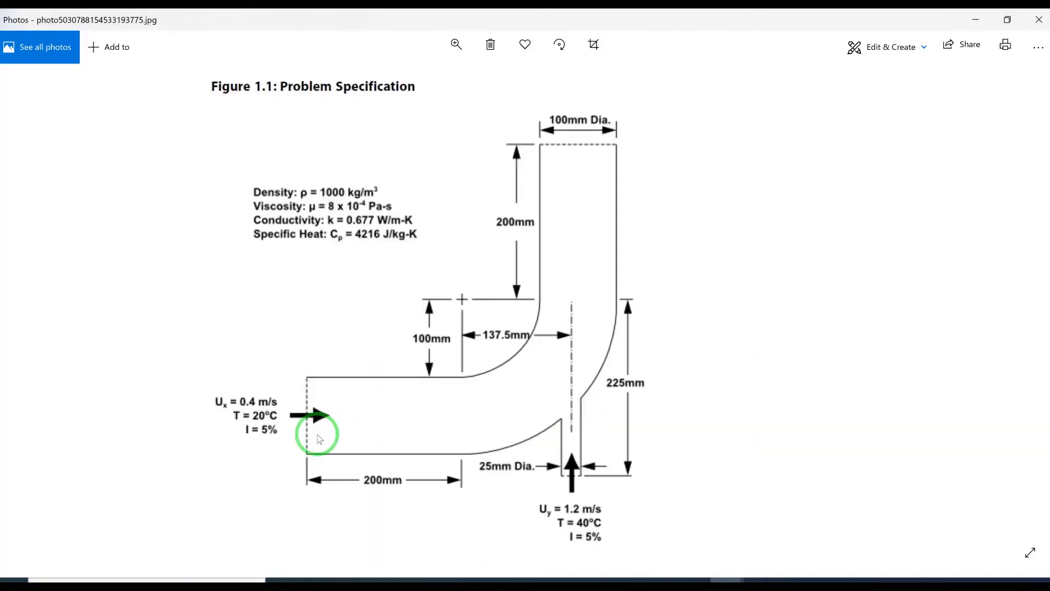
{"action": "key", "text": "alt+Tab"}
{"action": "type", "text": "1"}
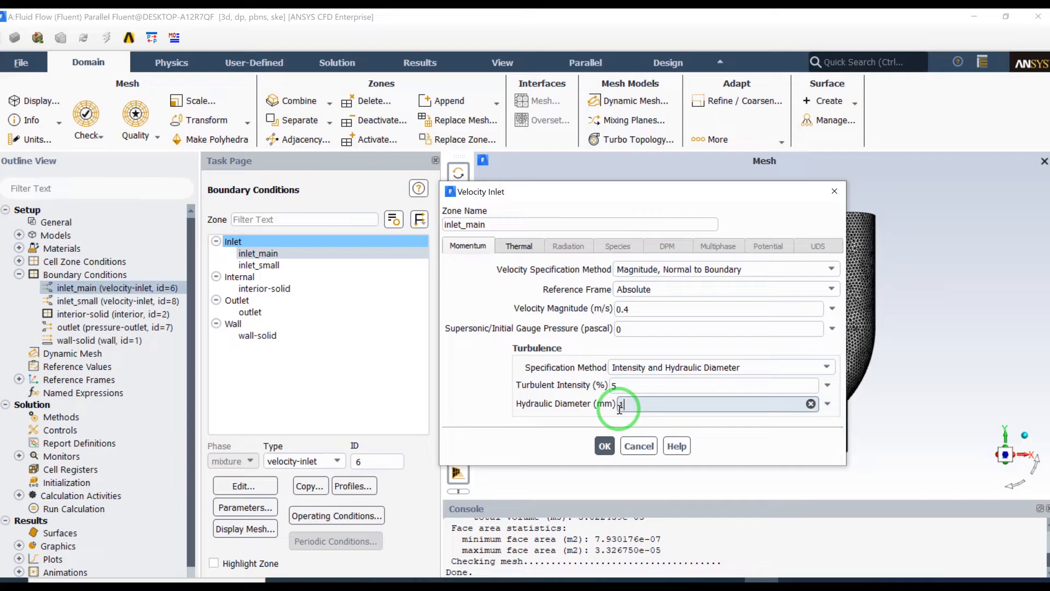
{"action": "left_click", "coordinate": [604, 446]}
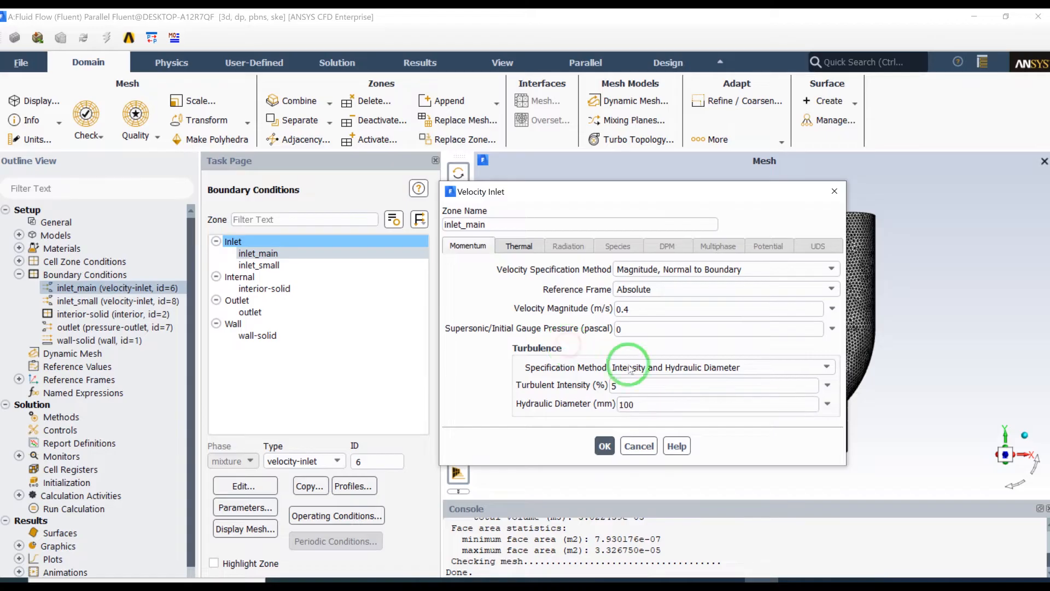
{"action": "left_click", "coordinate": [606, 448]}
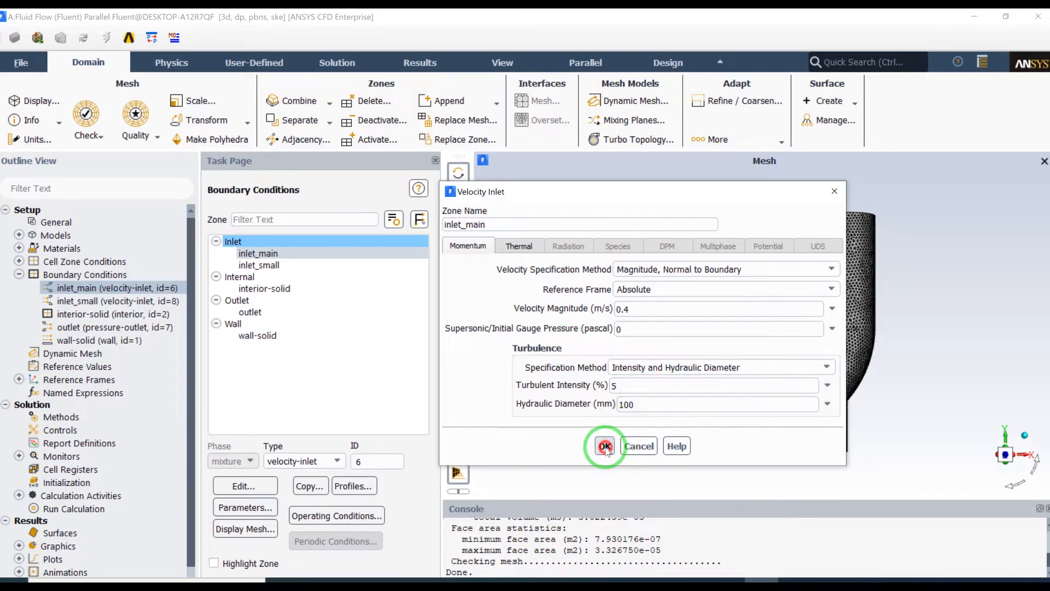
{"action": "left_click", "coordinate": [605, 448]}
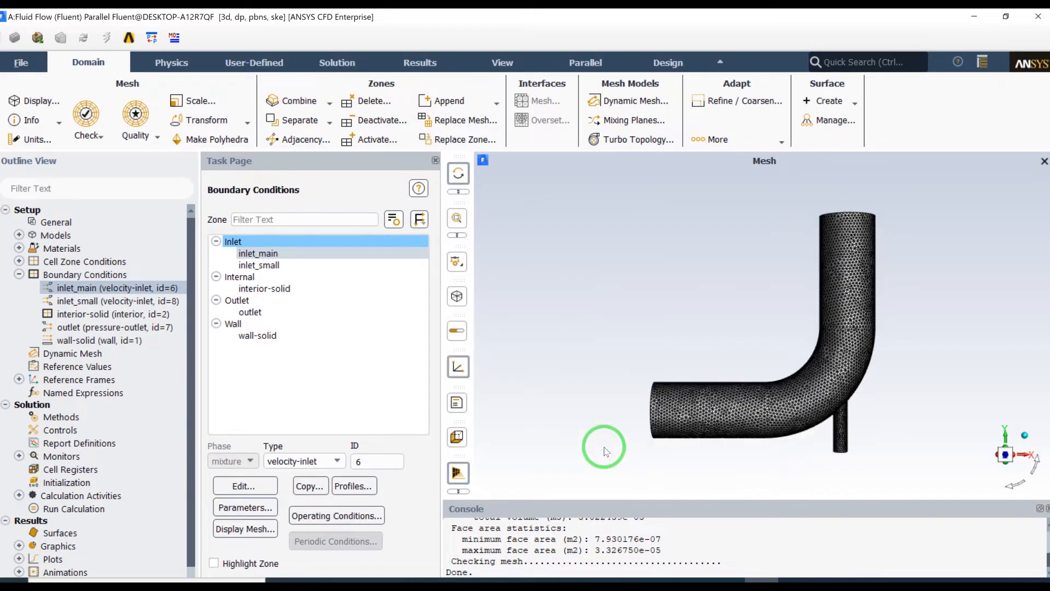
Step: Open the velocity inlet settings of inlet_small and set its turbulence specification method to Intensity and Hydraulic Diameter
{"action": "left_click", "coordinate": [259, 265]}
{"action": "left_click", "coordinate": [502, 310]}
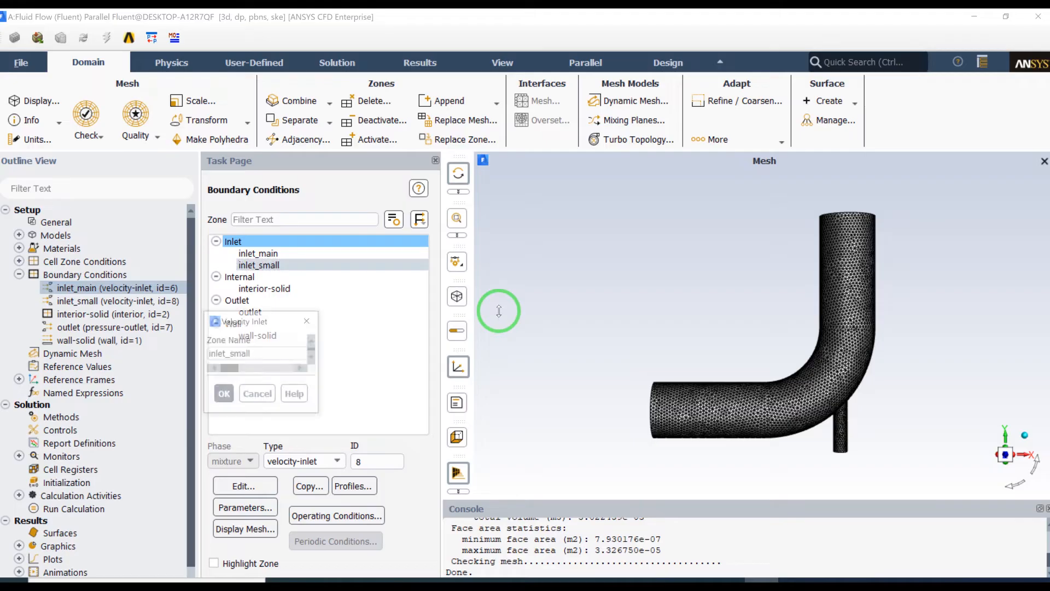
{"action": "left_click_drag", "start_coordinate": [442, 321], "coordinate": [646, 209]}
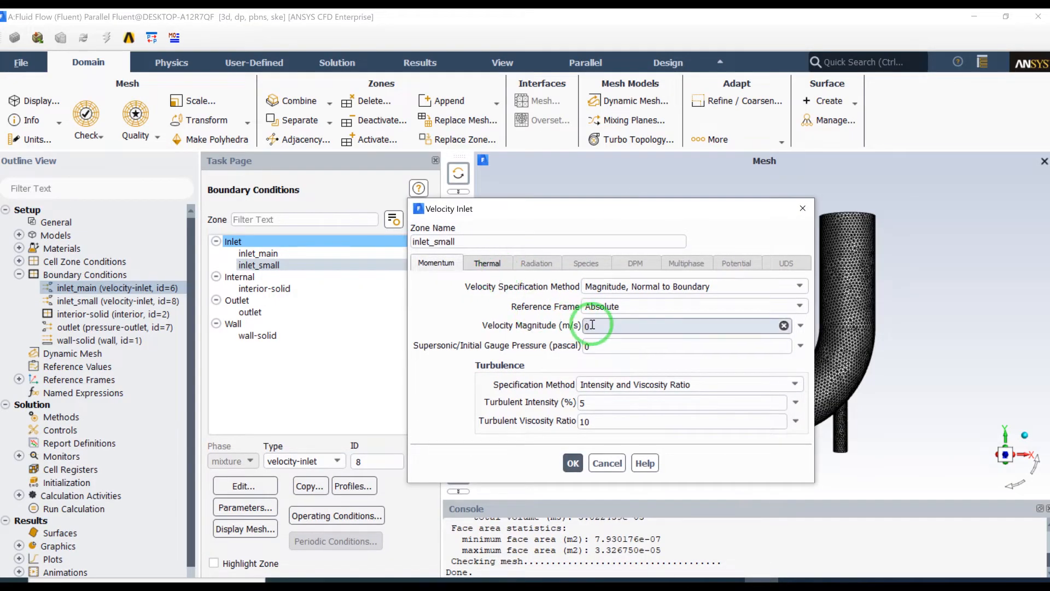
{"action": "left_click", "coordinate": [596, 383]}
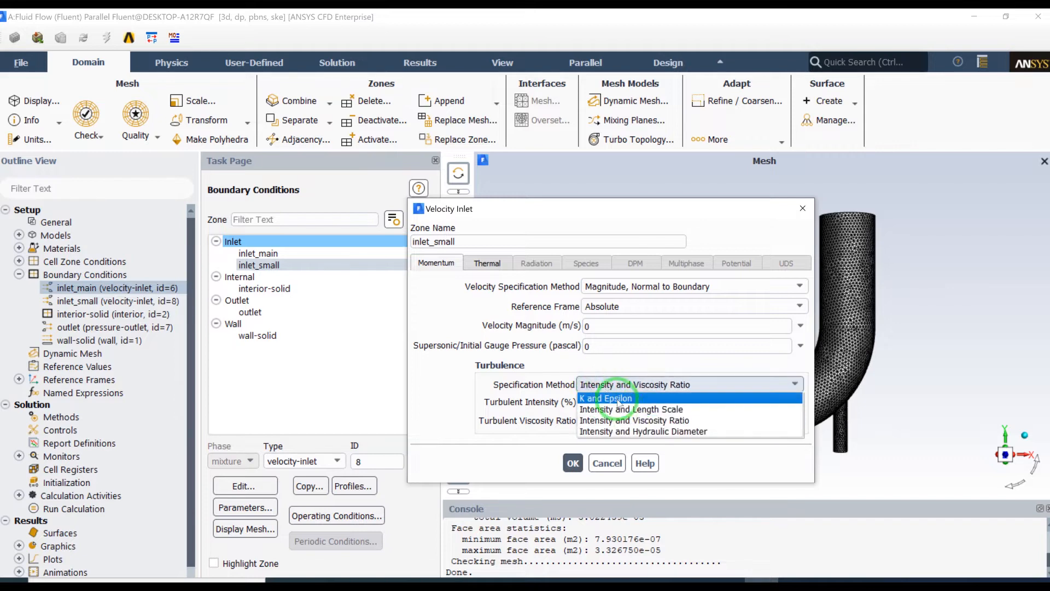
{"action": "left_click", "coordinate": [627, 429]}
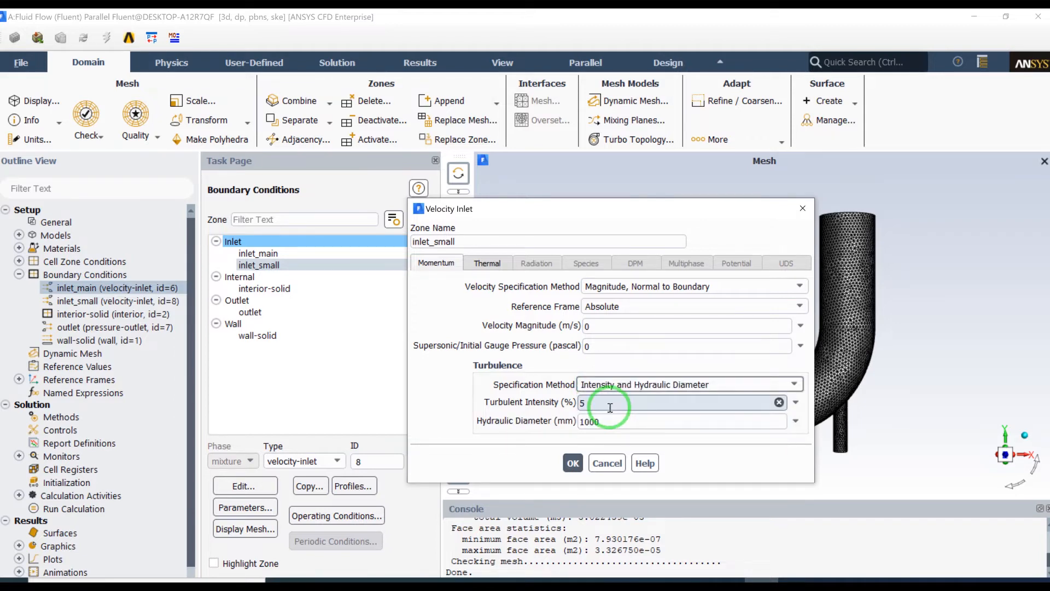
Step: Look up the small inlet's diameter in the Photos figure and set the hydraulic diameter of inlet_small to 25 mm in Fluent
{"action": "left_click_drag", "start_coordinate": [613, 418], "coordinate": [568, 419]}
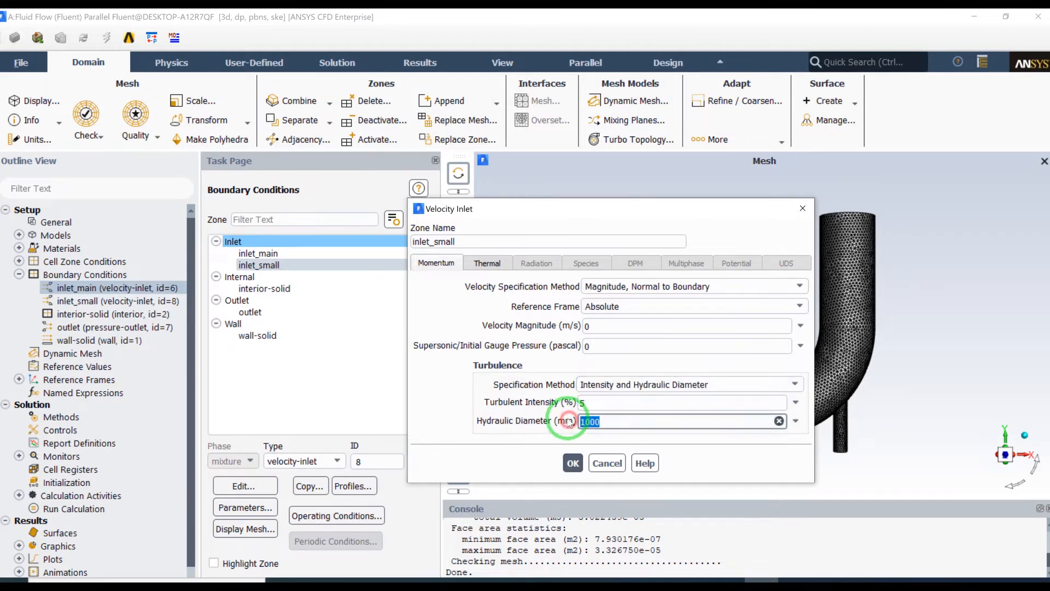
{"action": "key", "text": "alt+Tab"}
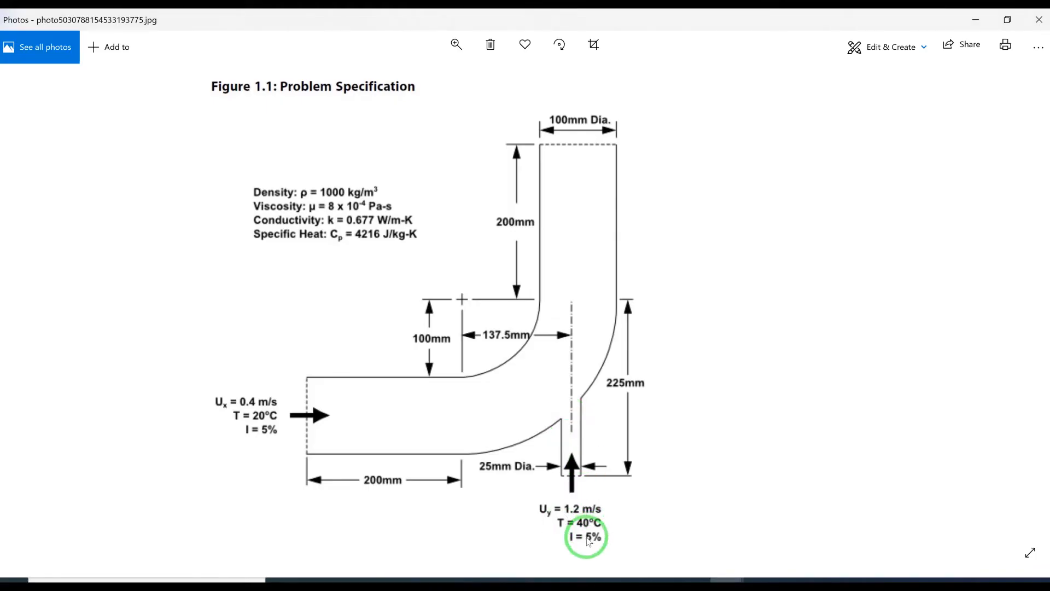
{"action": "key", "text": "alt+Tab"}
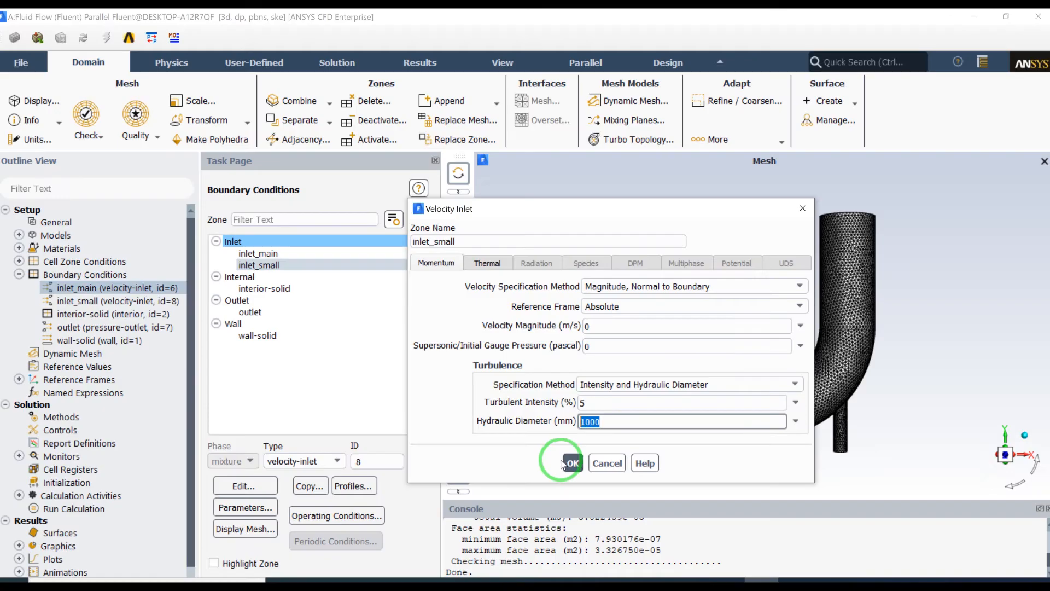
{"action": "type", "text": "25"}
Step: Check the small inlet's velocity in the Photos figure and set the velocity magnitude of inlet_small to 1.2 m/s in Fluent
{"action": "key", "text": "alt+Tab"}
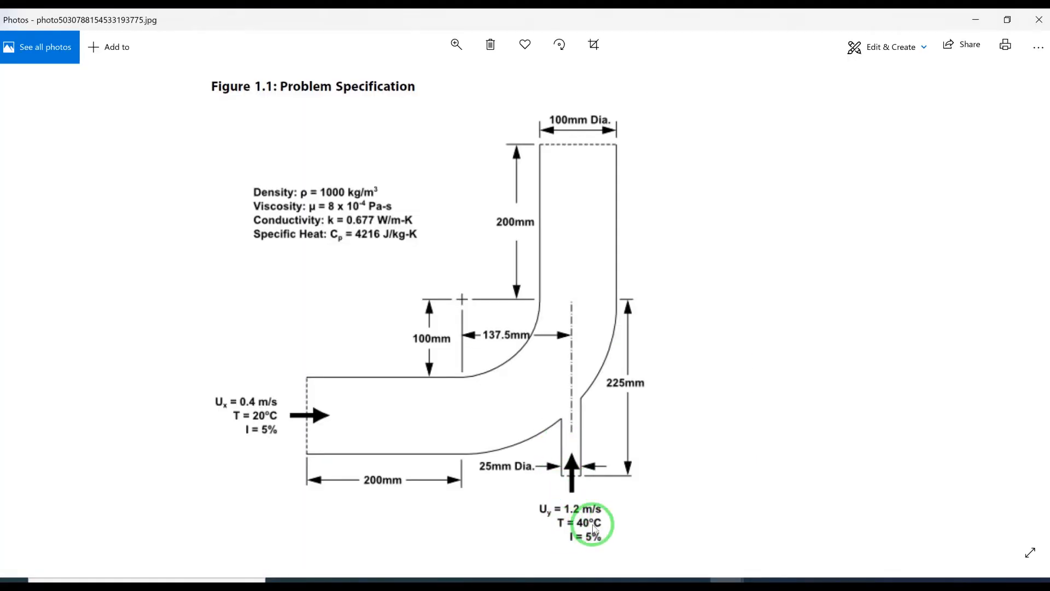
{"action": "key", "text": "alt+Tab"}
{"action": "double_click", "coordinate": [597, 326]}
{"action": "type", "text": "1.2"}
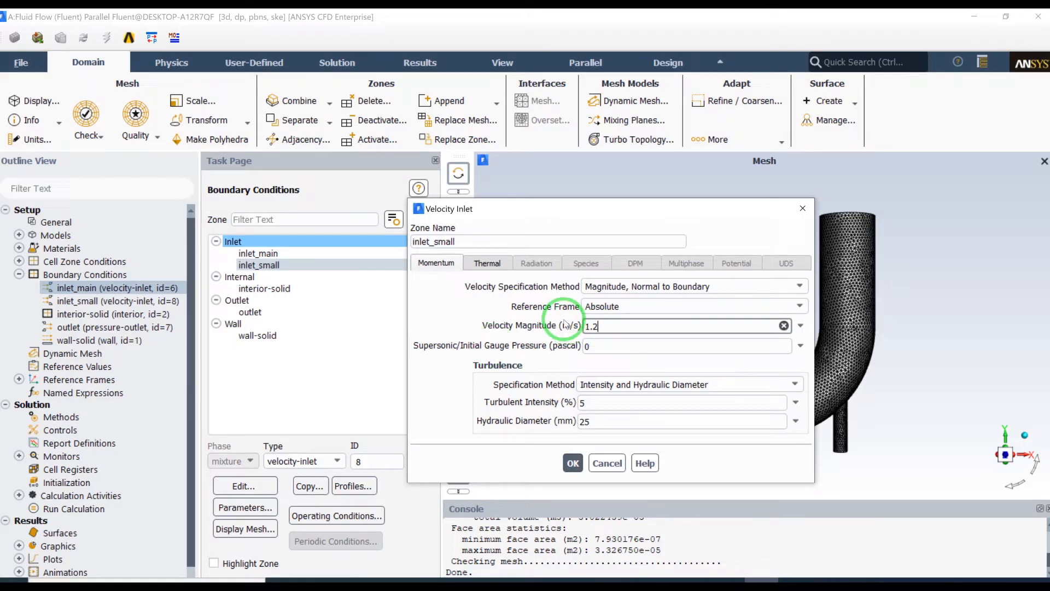
Step: Set the temperature of inlet_small to 40 °C and apply the inlet settings
{"action": "left_click", "coordinate": [487, 263]}
{"action": "left_click", "coordinate": [508, 285]}
{"action": "double_click", "coordinate": [508, 285]}
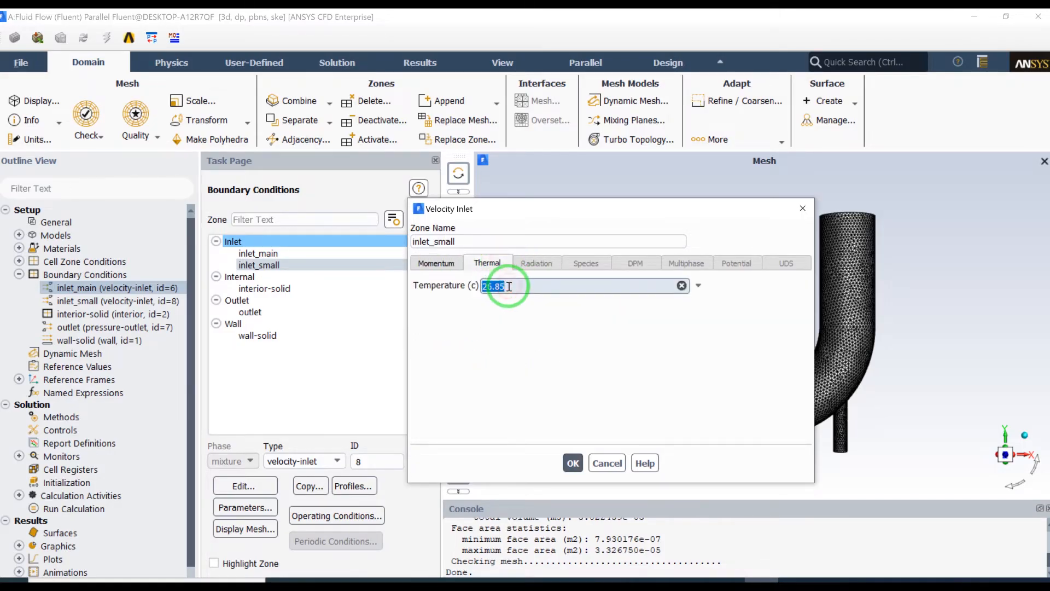
{"action": "type", "text": "40"}
{"action": "left_click", "coordinate": [569, 463]}
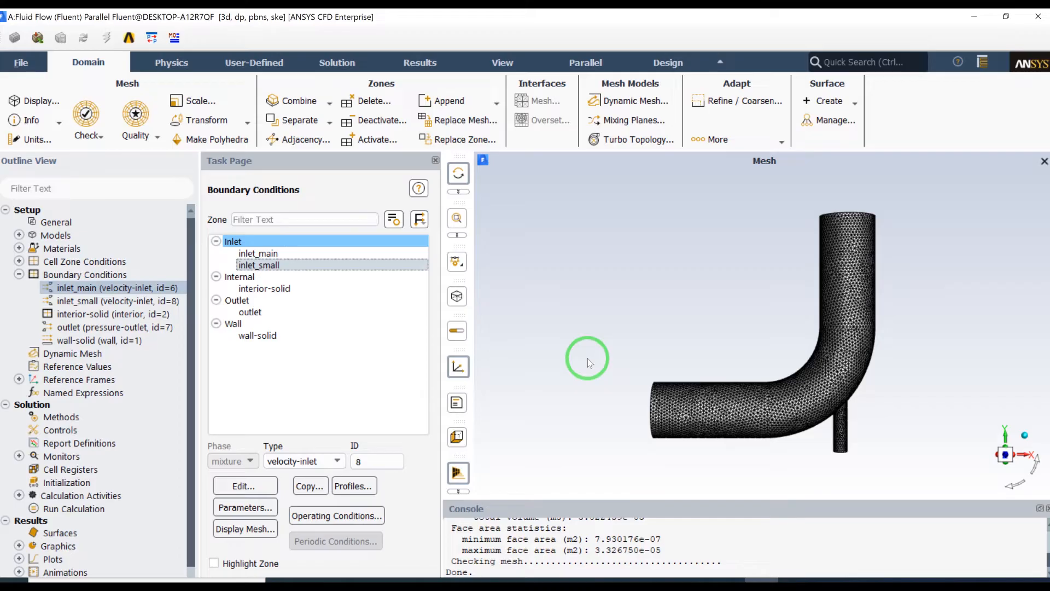
Step: Review the pressure-outlet settings of the outlet boundary, close them and collapse the boundary conditions list
{"action": "left_click", "coordinate": [299, 313]}
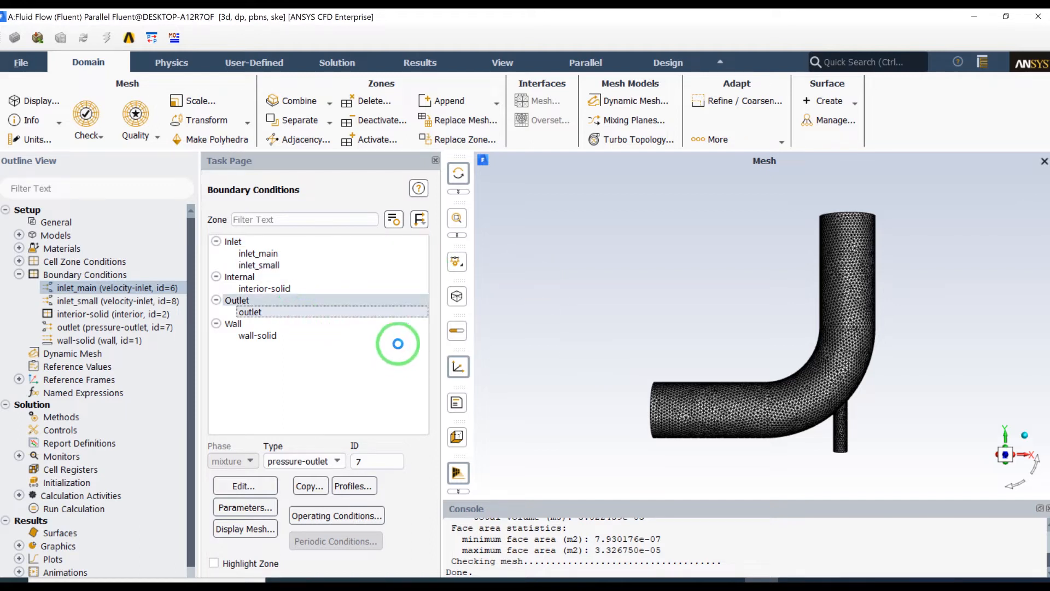
{"action": "double_click", "coordinate": [394, 312]}
{"action": "left_click_drag", "start_coordinate": [395, 263], "coordinate": [700, 180]}
{"action": "left_click", "coordinate": [748, 268]}
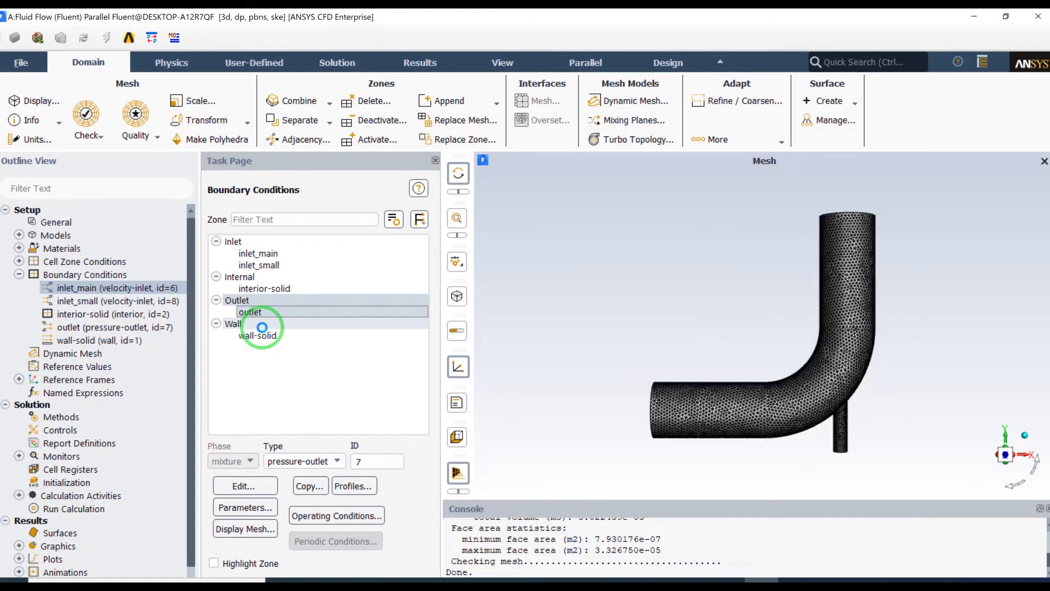
{"action": "left_click", "coordinate": [16, 273]}
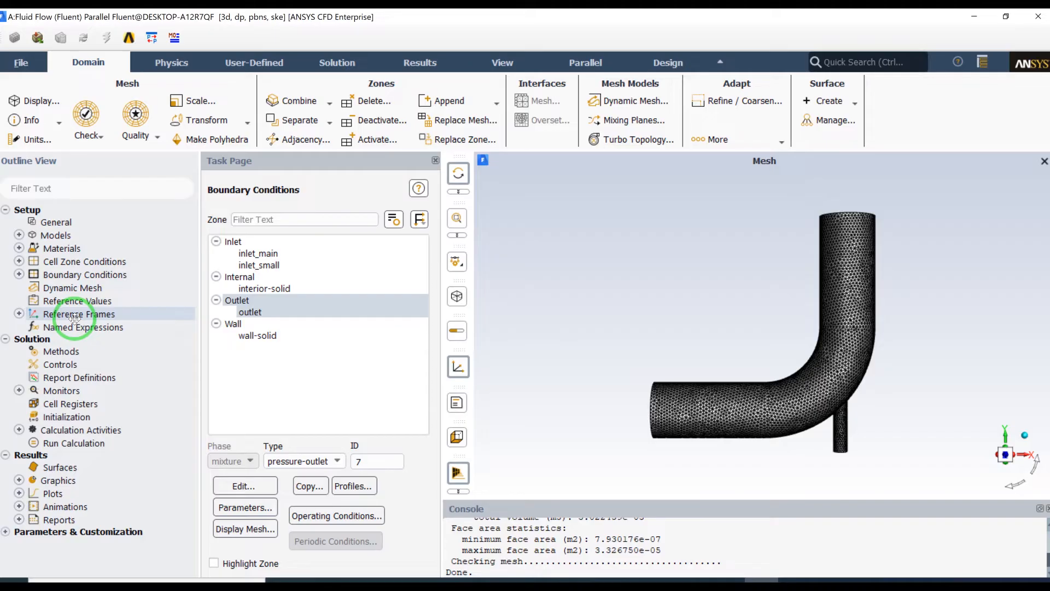
Step: Set the solution methods to the SIMPLE pressure-velocity scheme and the Green-Gauss Node Based gradient, and check the remaining discretization options
{"action": "double_click", "coordinate": [58, 351]}
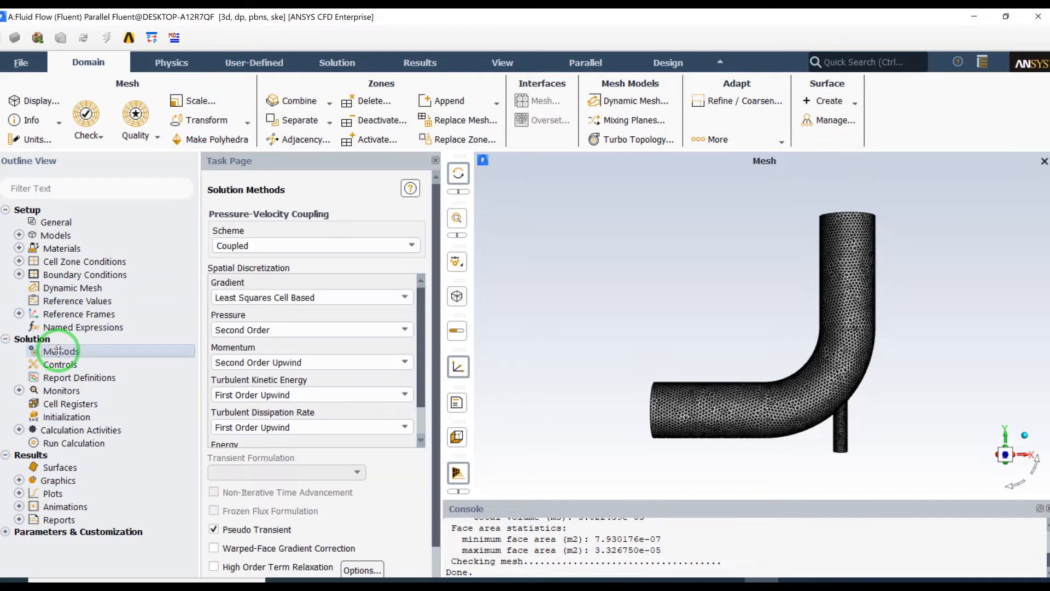
{"action": "left_click", "coordinate": [267, 251]}
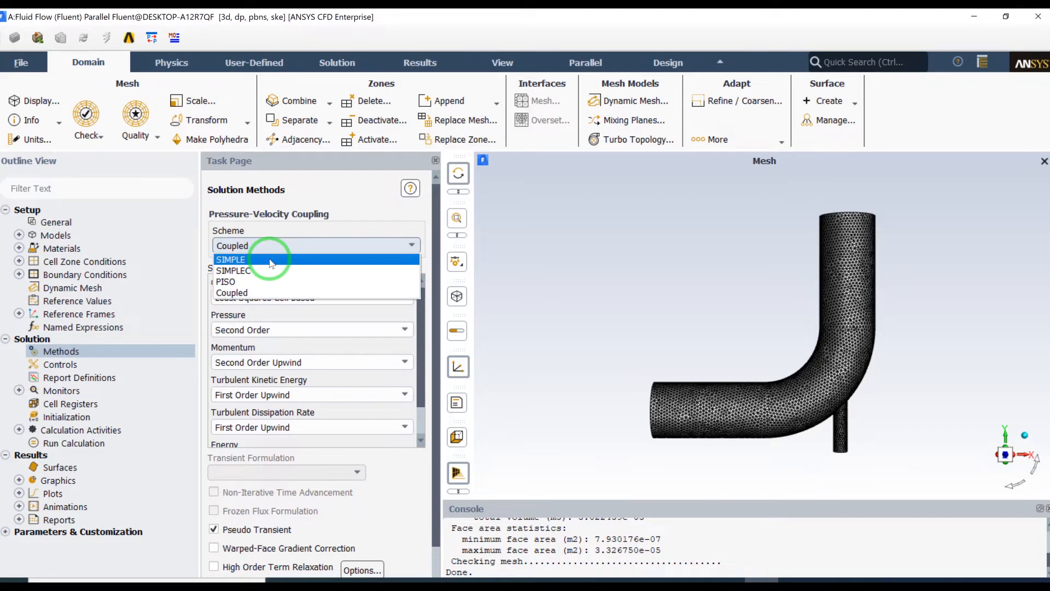
{"action": "left_click", "coordinate": [270, 261]}
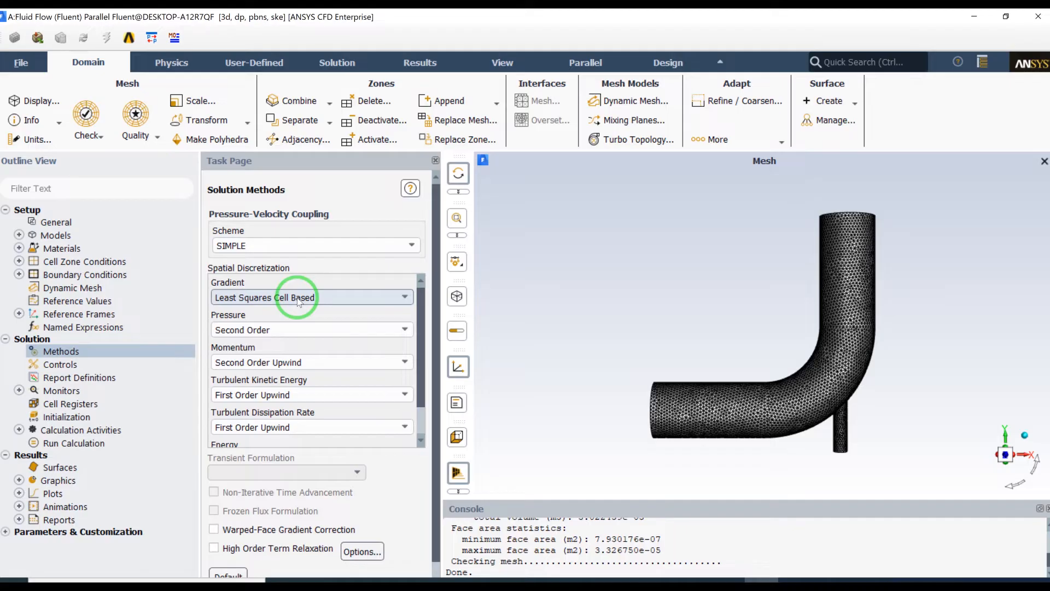
{"action": "left_click", "coordinate": [297, 298]}
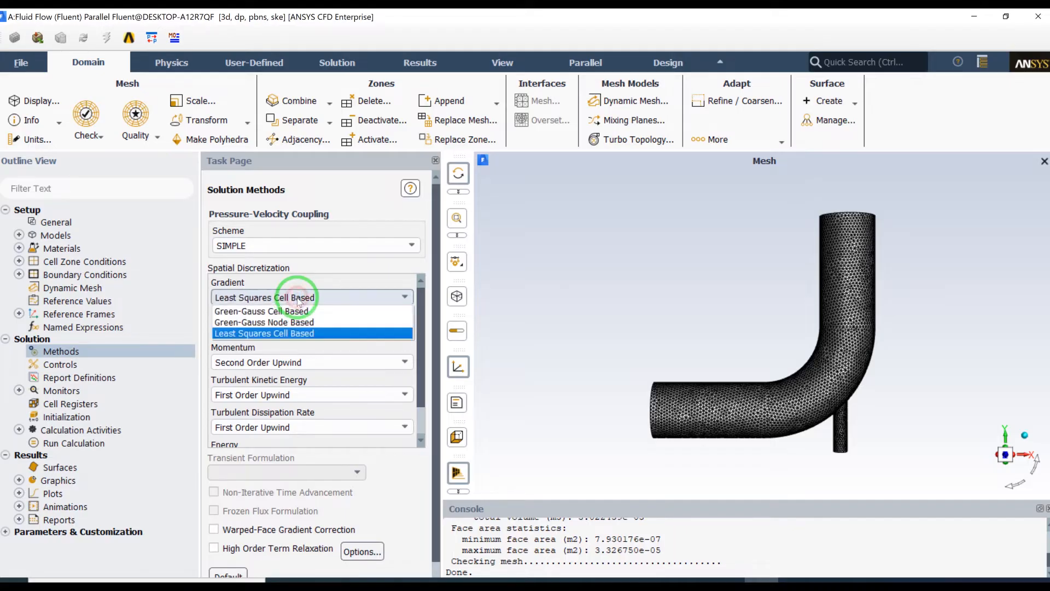
{"action": "left_click", "coordinate": [318, 322]}
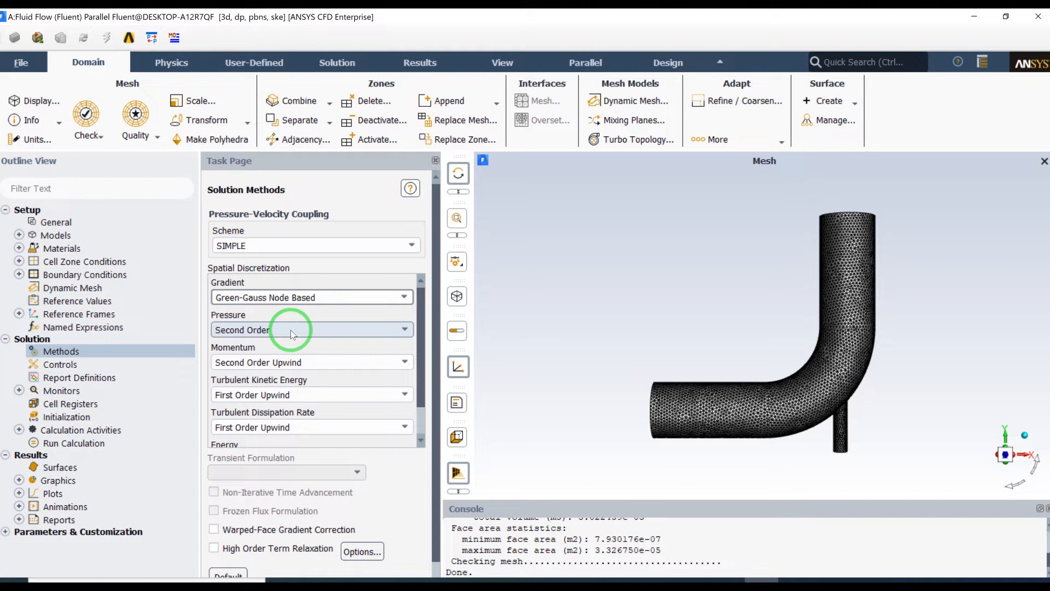
{"action": "left_click_drag", "start_coordinate": [421, 325], "coordinate": [425, 355]}
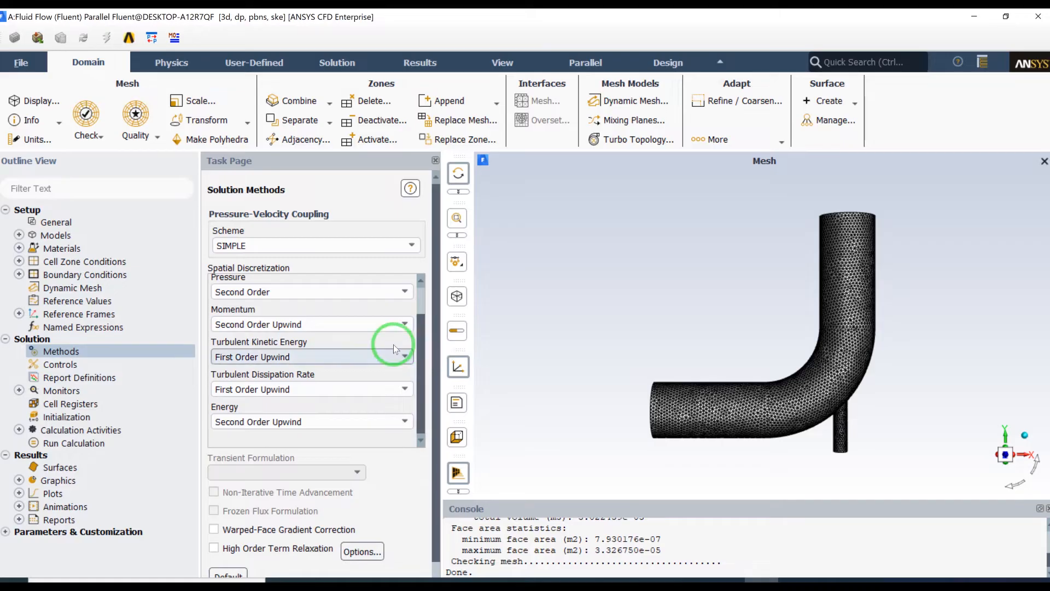
{"action": "scroll", "coordinate": [400, 507], "scroll_direction": "down", "scroll_amount": 1}
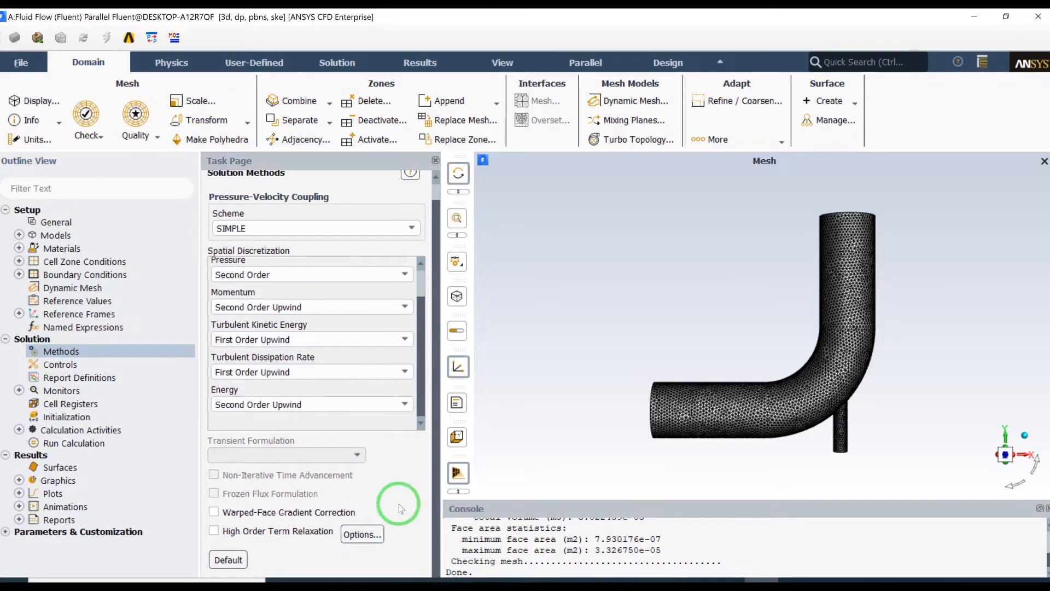
{"action": "left_click", "coordinate": [98, 350]}
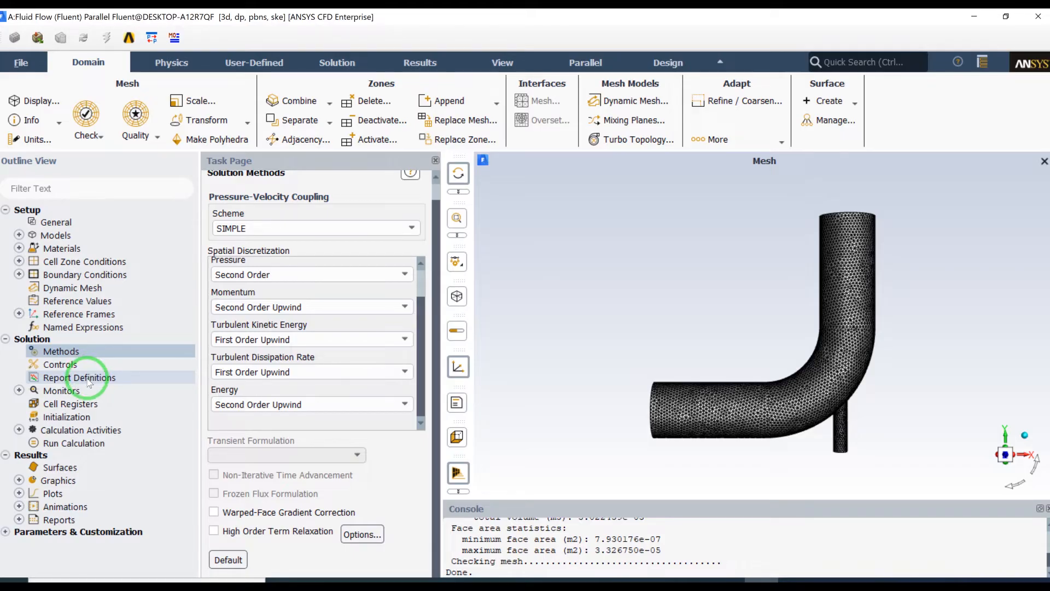
Step: Start a new surface report definition of the Facet Maximum type
{"action": "left_click", "coordinate": [88, 383]}
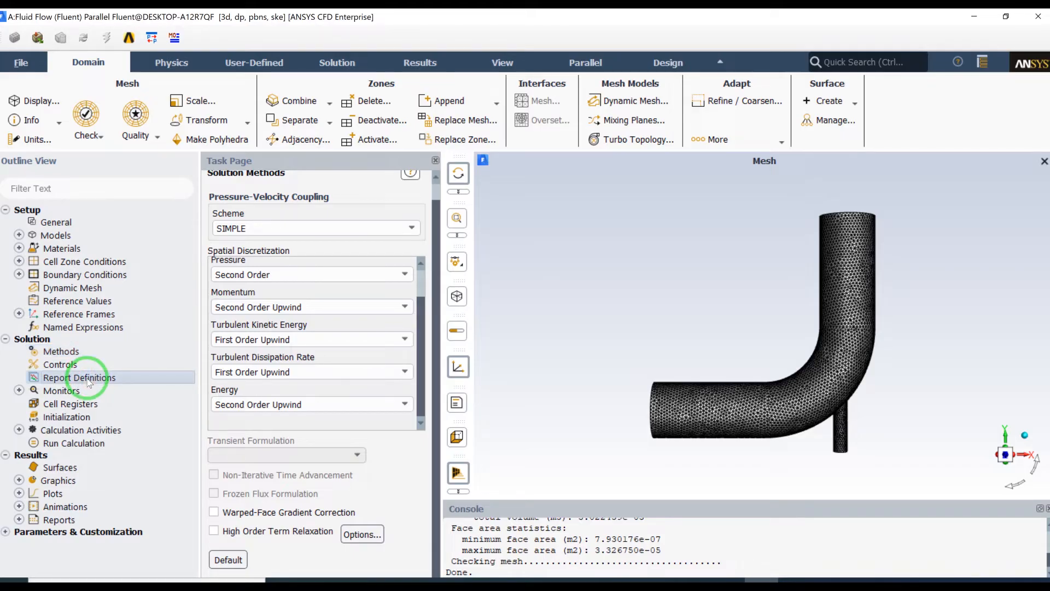
{"action": "double_click", "coordinate": [88, 379]}
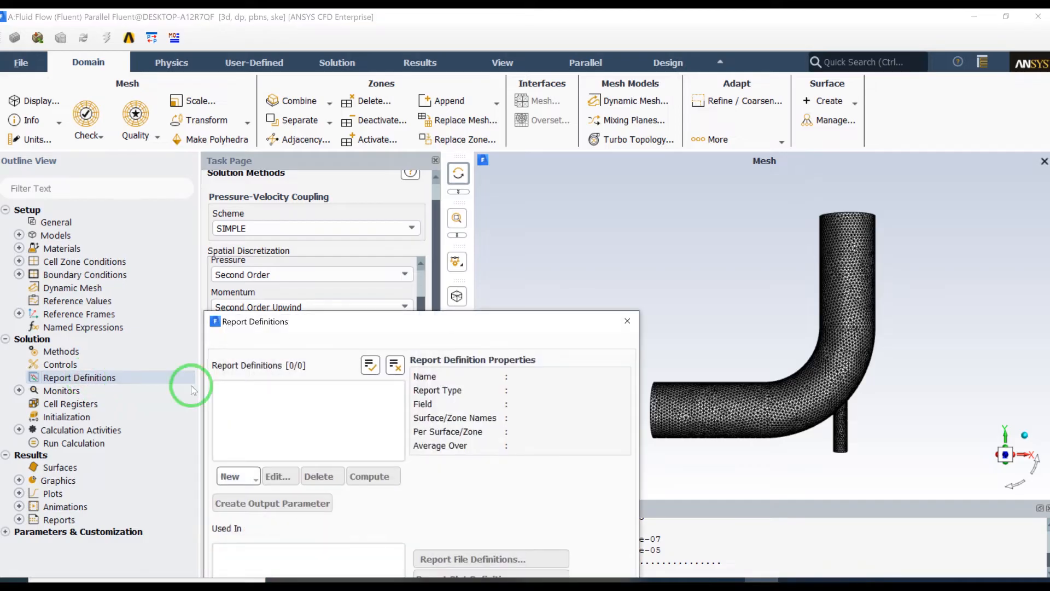
{"action": "left_click_drag", "start_coordinate": [355, 313], "coordinate": [372, 178]}
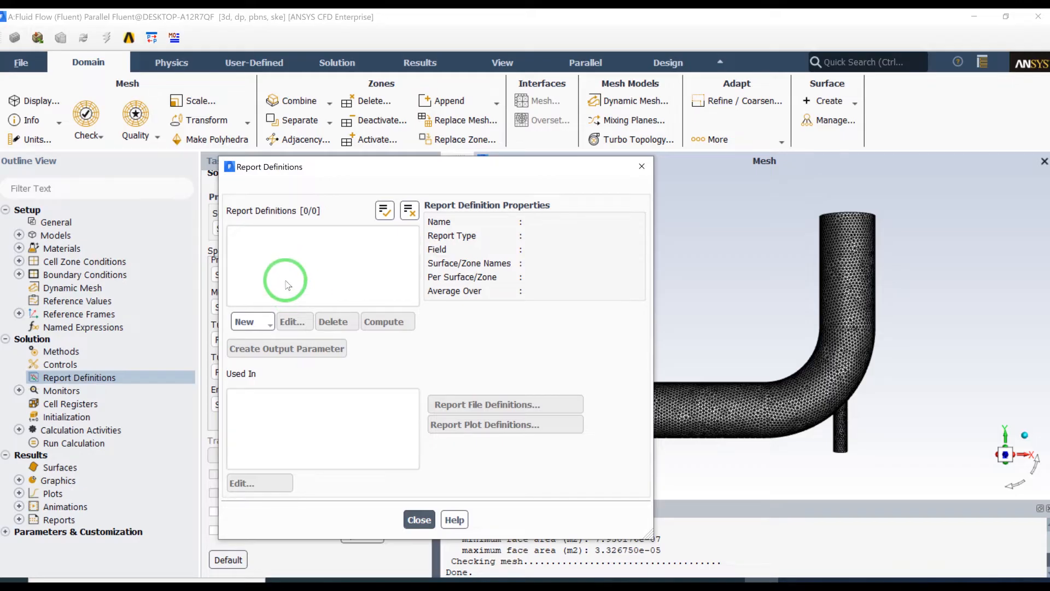
{"action": "left_click", "coordinate": [253, 322]}
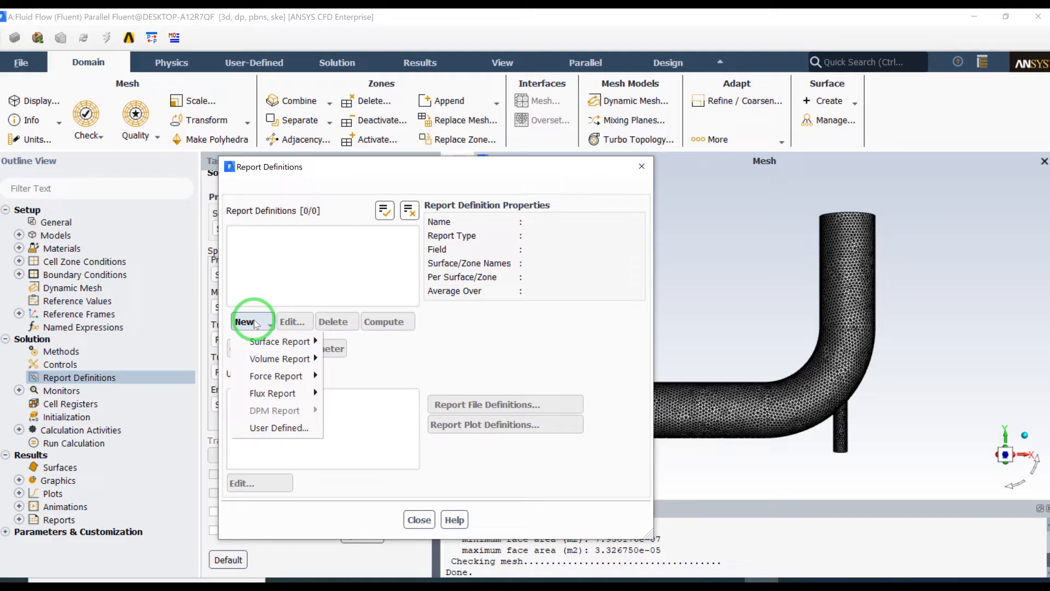
{"action": "left_click", "coordinate": [284, 343]}
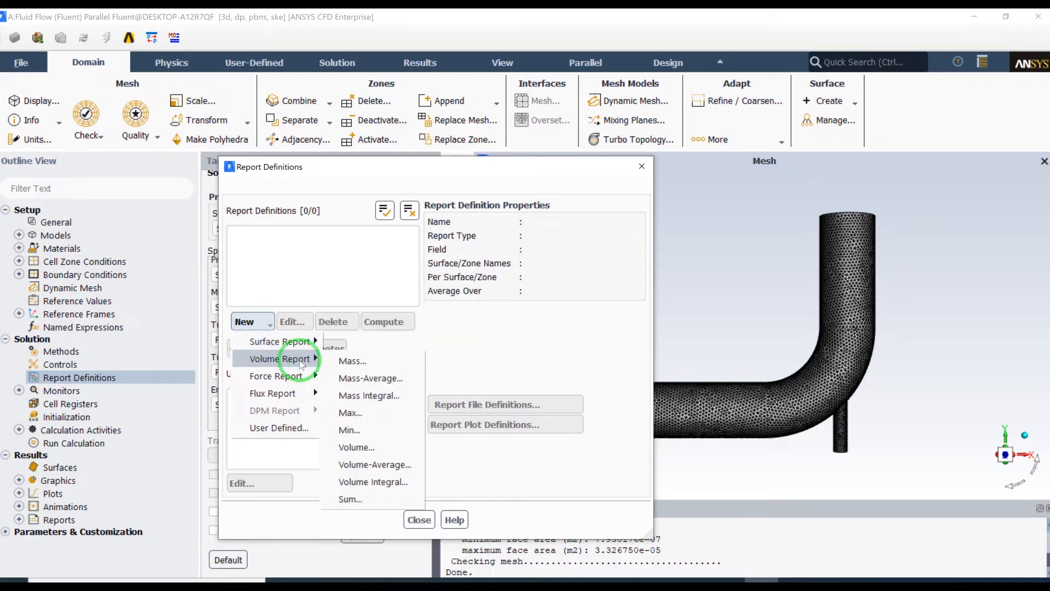
{"action": "mouse_move", "coordinate": [311, 345]}
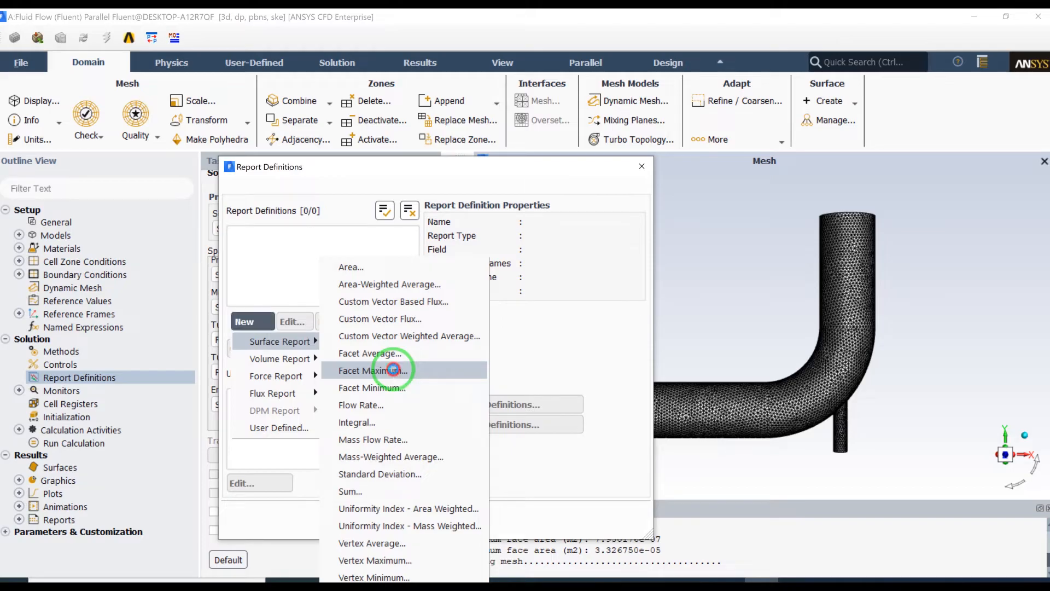
{"action": "left_click", "coordinate": [396, 372]}
{"action": "left_click_drag", "start_coordinate": [405, 327], "coordinate": [478, 123]}
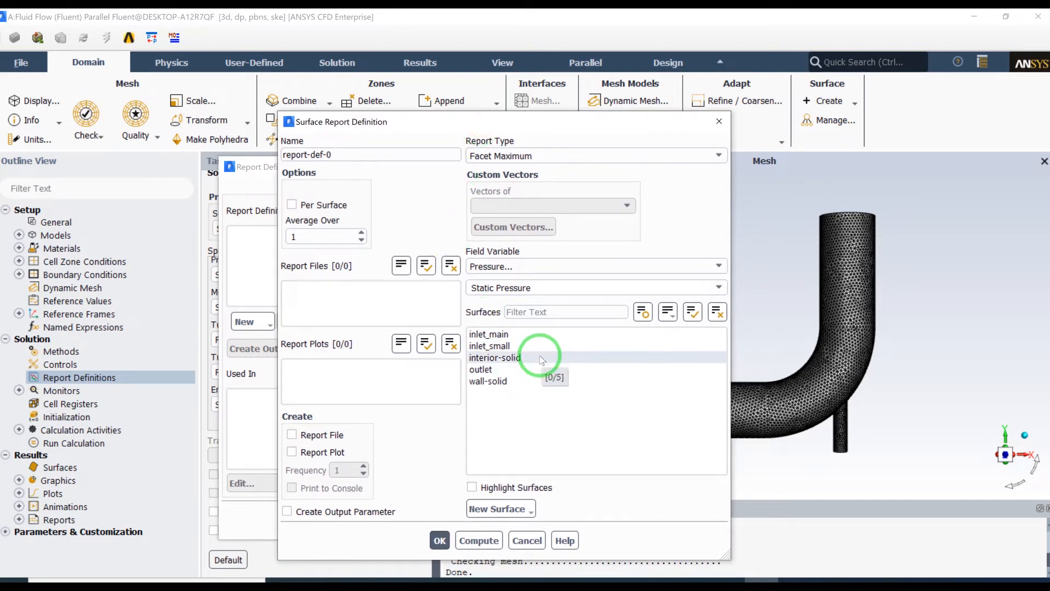
Step: Set the report's field variable to Static Temperature and choose outlet as its surface
{"action": "left_click", "coordinate": [571, 267]}
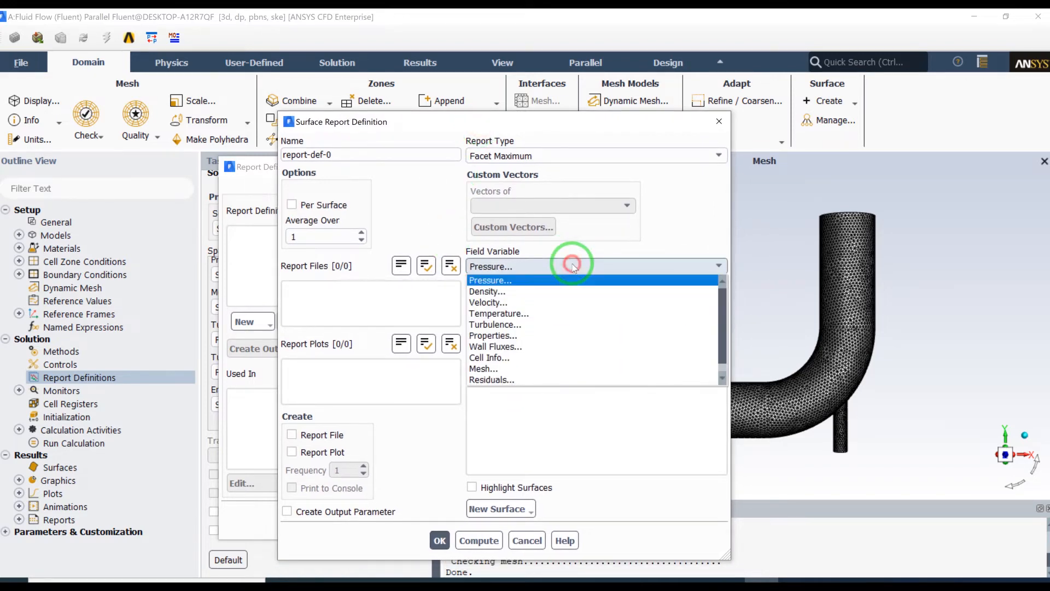
{"action": "left_click", "coordinate": [549, 313]}
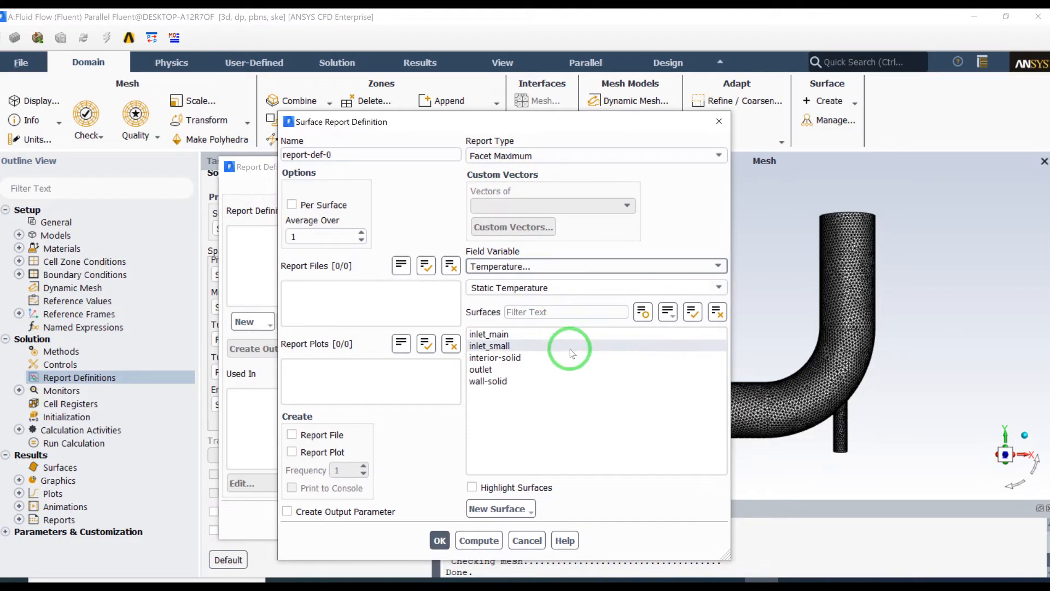
{"action": "left_click", "coordinate": [538, 370]}
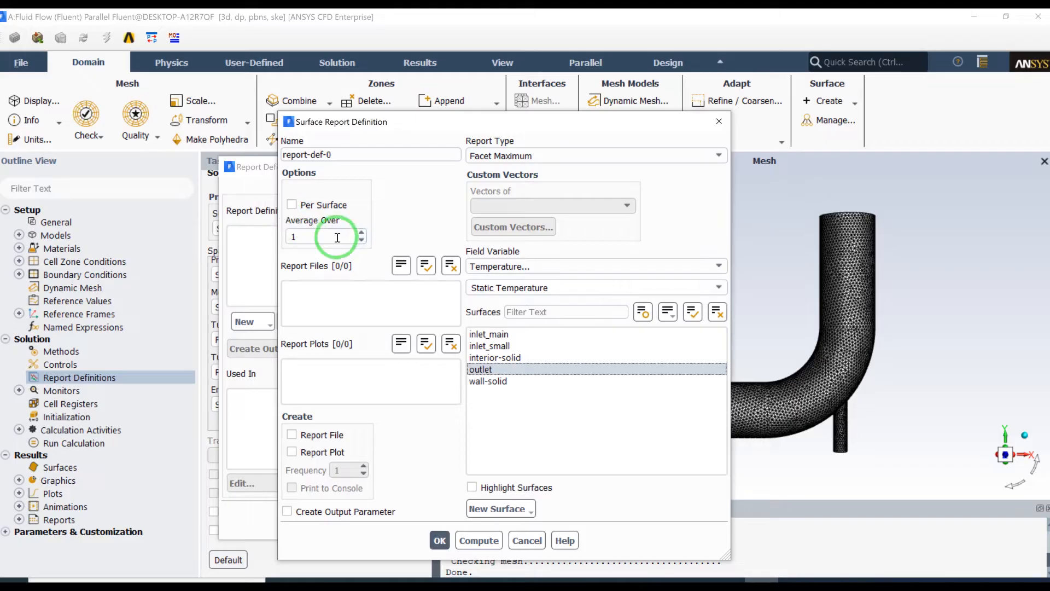
Step: Have the report create a file and a plot and print to console at a frequency of 2, then save and close the report definitions
{"action": "left_click", "coordinate": [304, 437]}
{"action": "left_click", "coordinate": [303, 453]}
{"action": "left_click", "coordinate": [312, 488]}
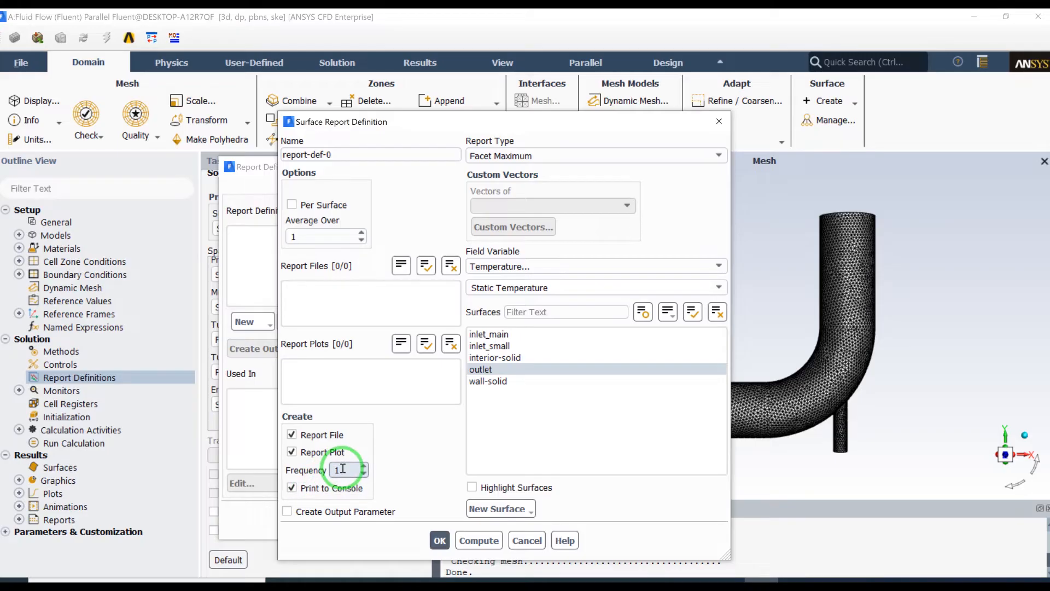
{"action": "left_click", "coordinate": [363, 466]}
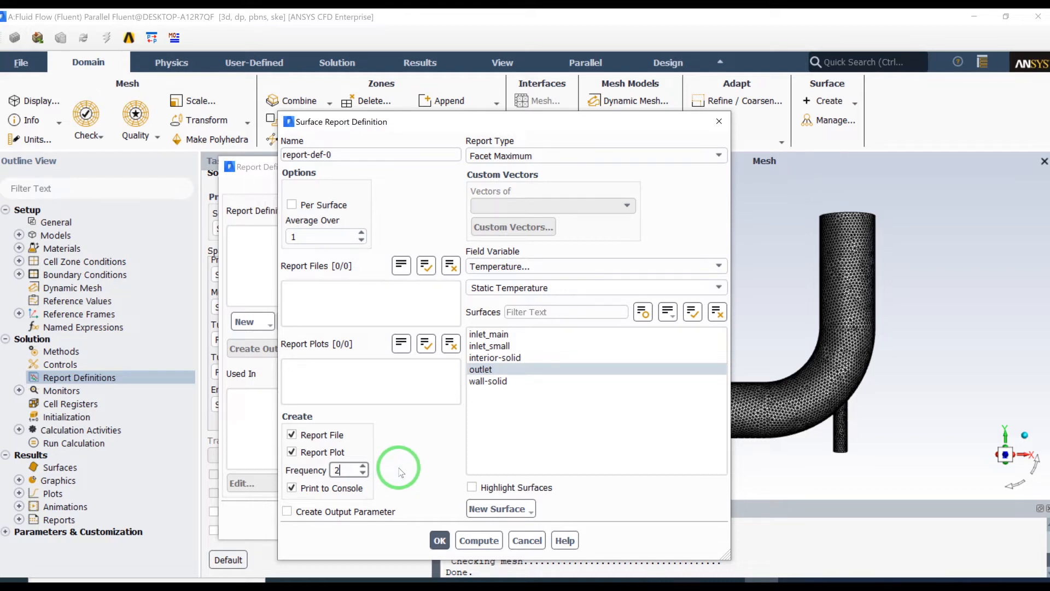
{"action": "left_click", "coordinate": [440, 540]}
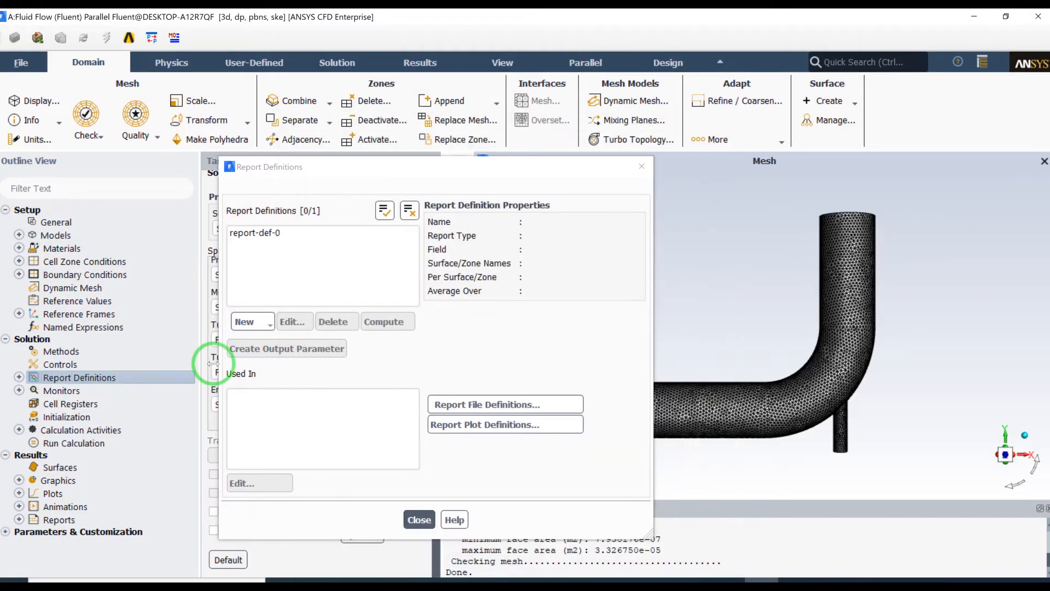
{"action": "left_click", "coordinate": [20, 389]}
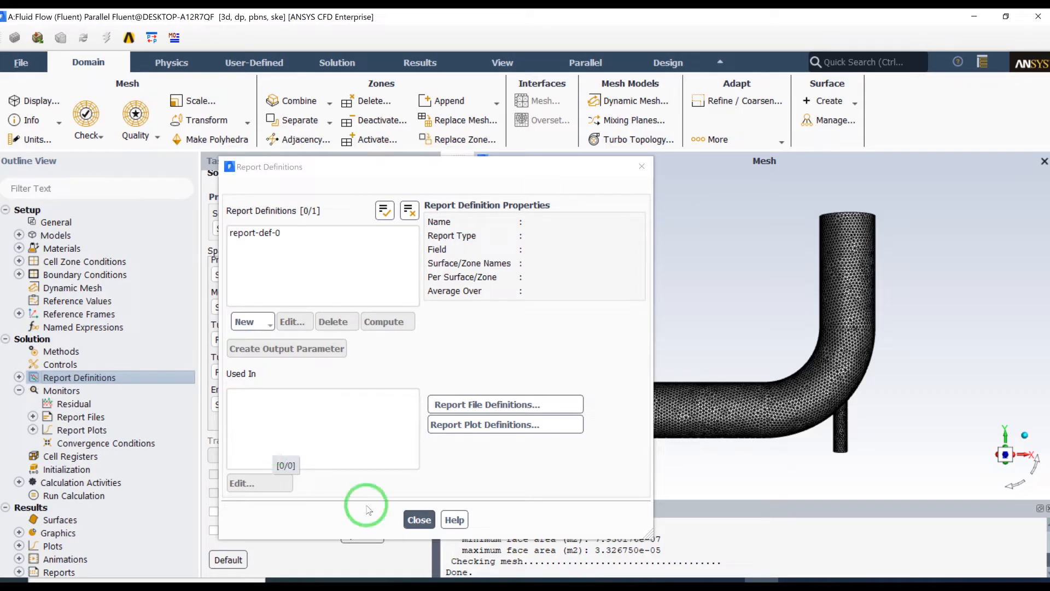
{"action": "left_click", "coordinate": [419, 520]}
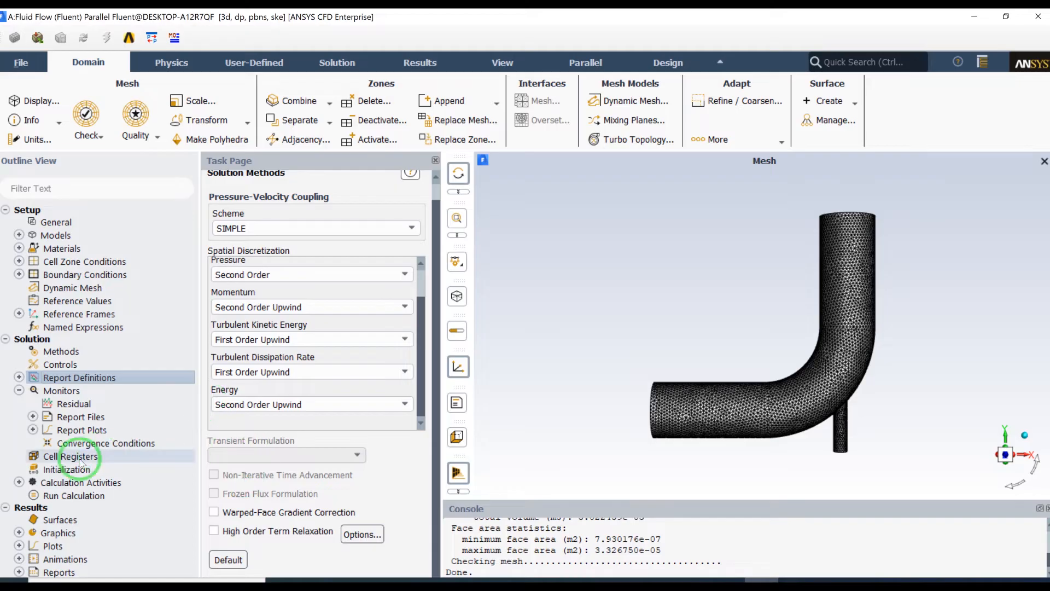
Step: Initialize the solution with Hybrid Initialization and run the calculation with 300 iterations
{"action": "left_click", "coordinate": [76, 470]}
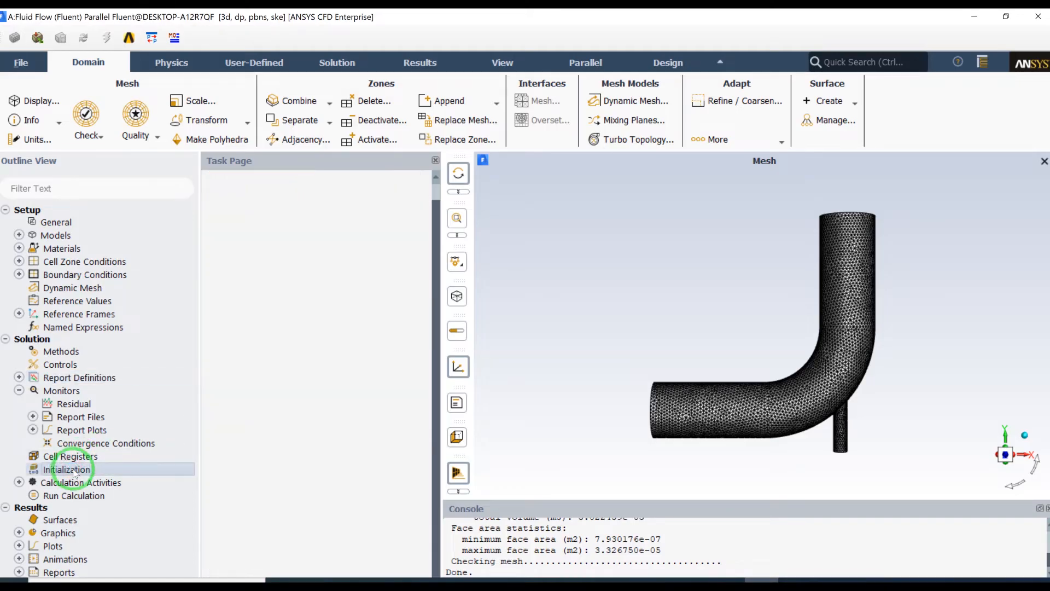
{"action": "left_click", "coordinate": [299, 275]}
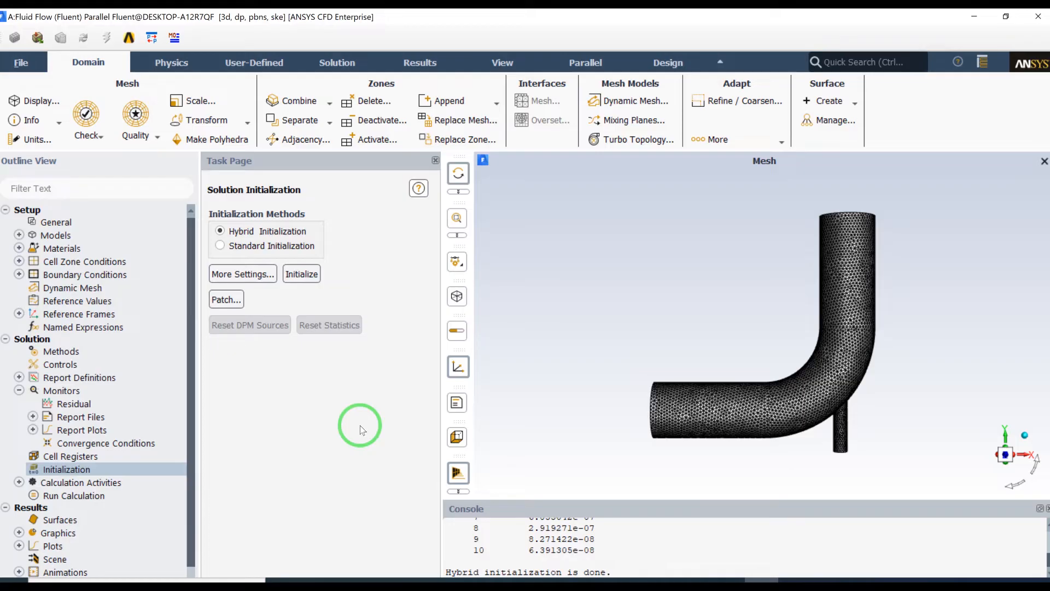
{"action": "left_click", "coordinate": [80, 496]}
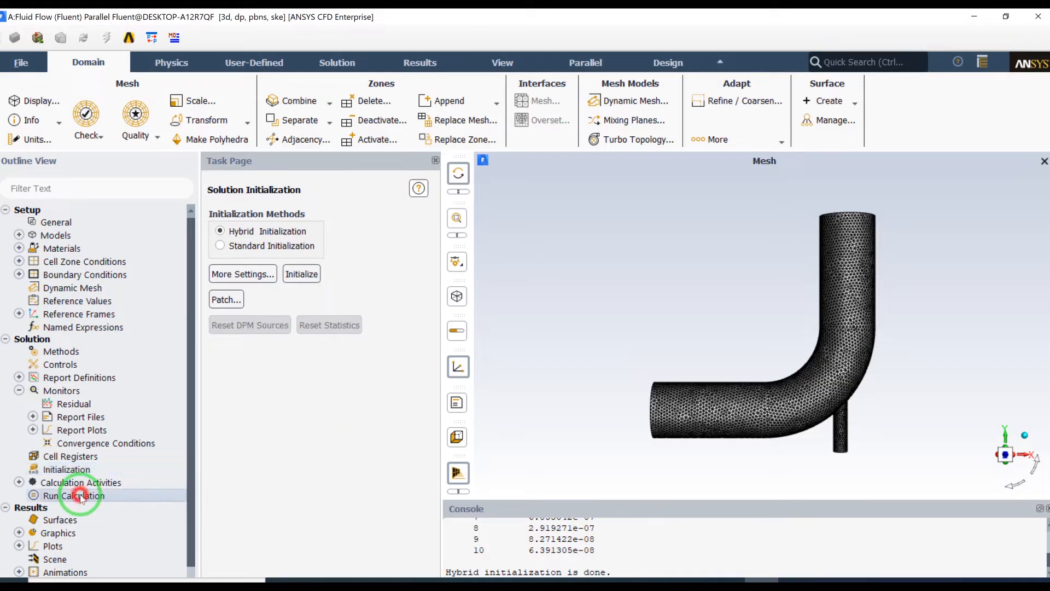
{"action": "left_click", "coordinate": [248, 374]}
{"action": "double_click", "coordinate": [248, 374]}
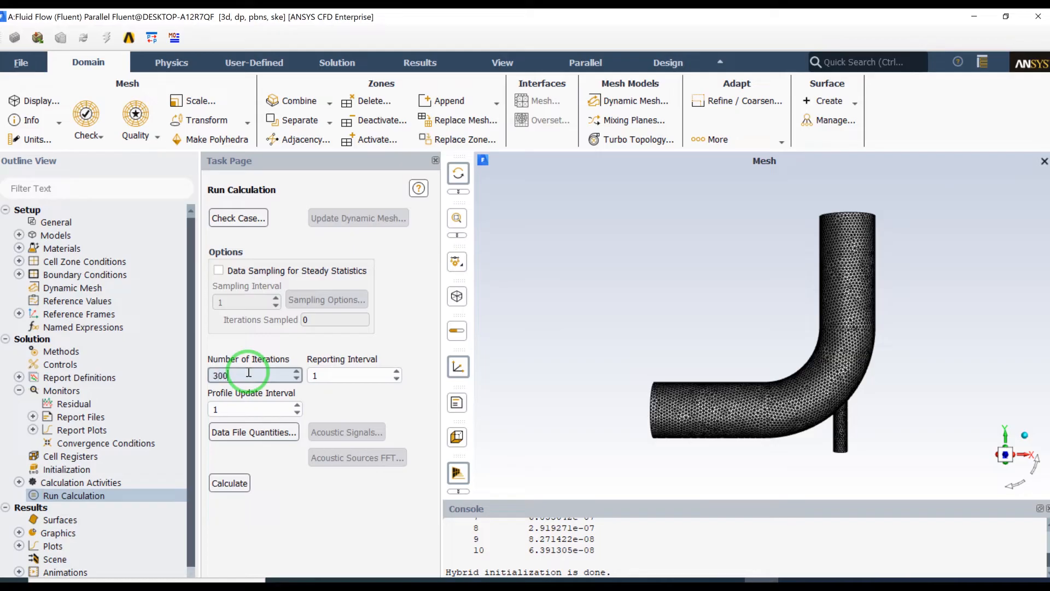
{"action": "left_click", "coordinate": [231, 483]}
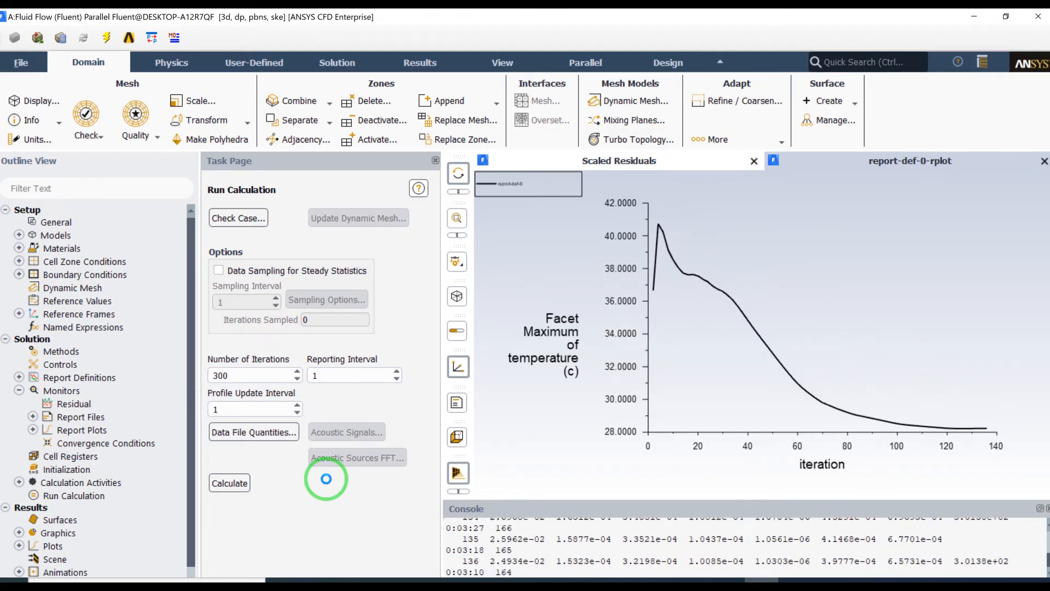
Step: Examine the scaled residuals, dismiss the calculation notice and inspect the facet maximum temperature plot of the outlet
{"action": "left_click", "coordinate": [619, 161]}
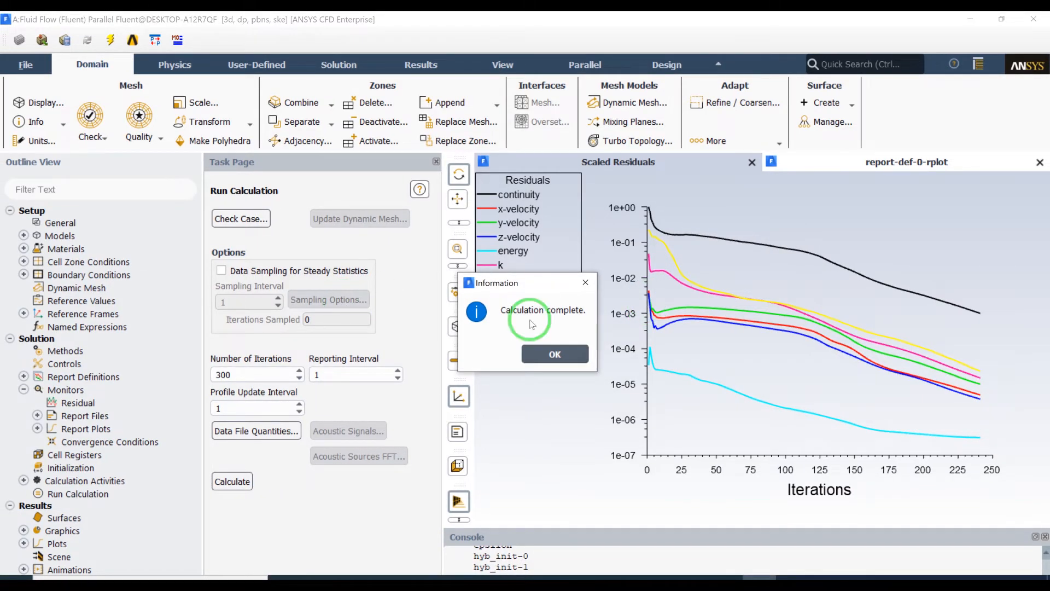
{"action": "left_click", "coordinate": [554, 355]}
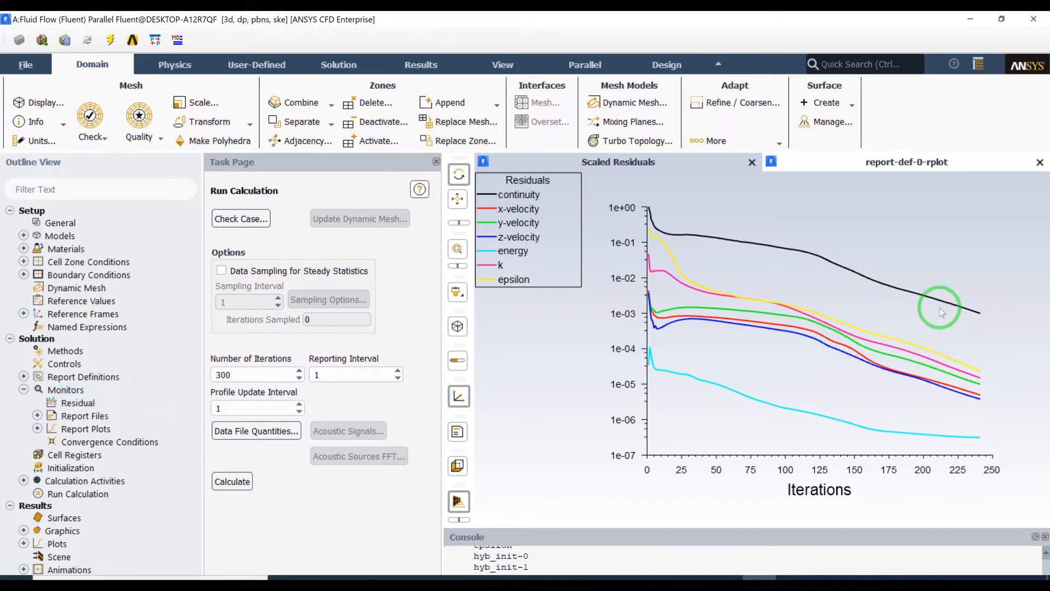
{"action": "left_click", "coordinate": [888, 164]}
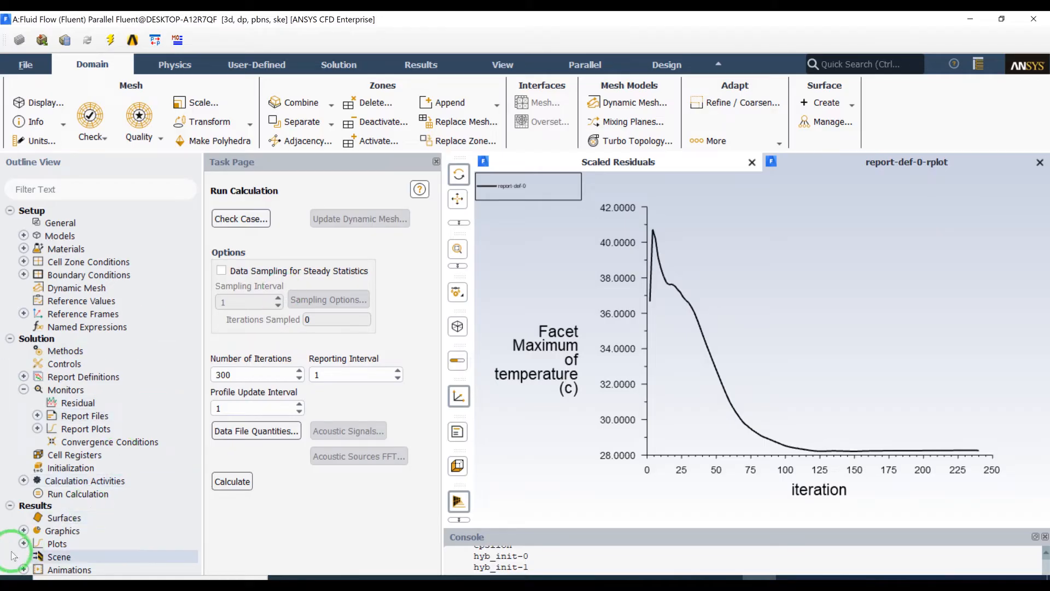
Step: Close Fluent and open the Results of the Fluid Flow (Fluent) system from Workbench in CFD-Post
{"action": "left_click", "coordinate": [23, 530]}
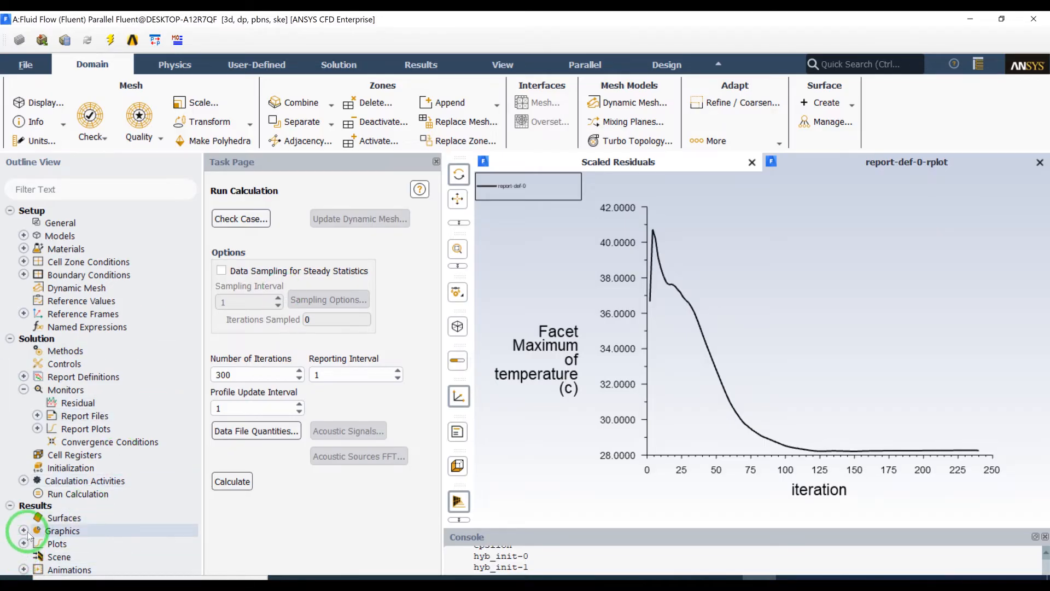
{"action": "scroll", "coordinate": [69, 479], "scroll_direction": "down", "scroll_amount": 2}
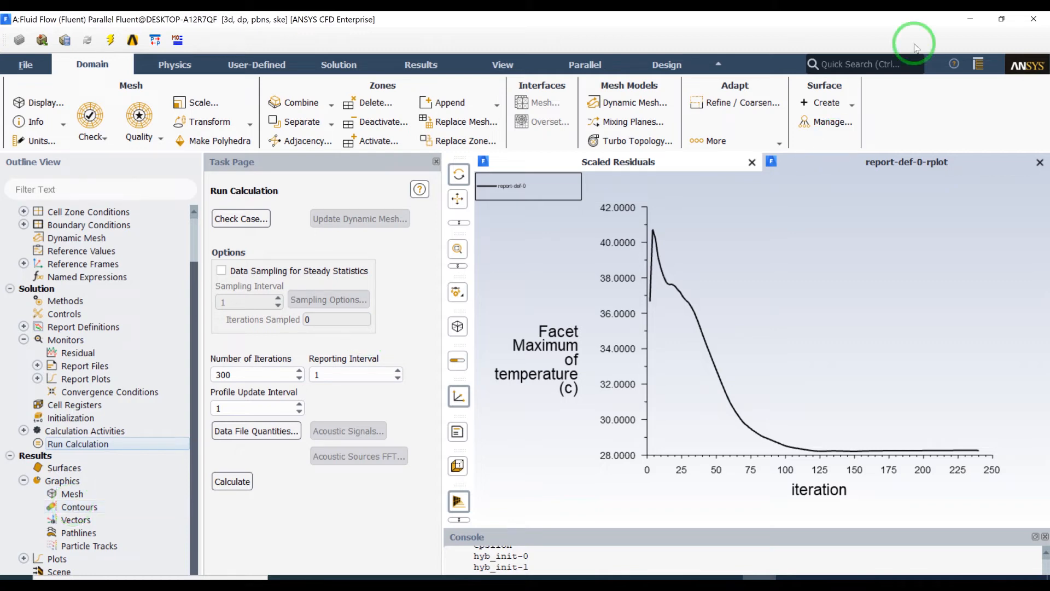
{"action": "left_click", "coordinate": [1030, 22]}
{"action": "left_click", "coordinate": [529, 341]}
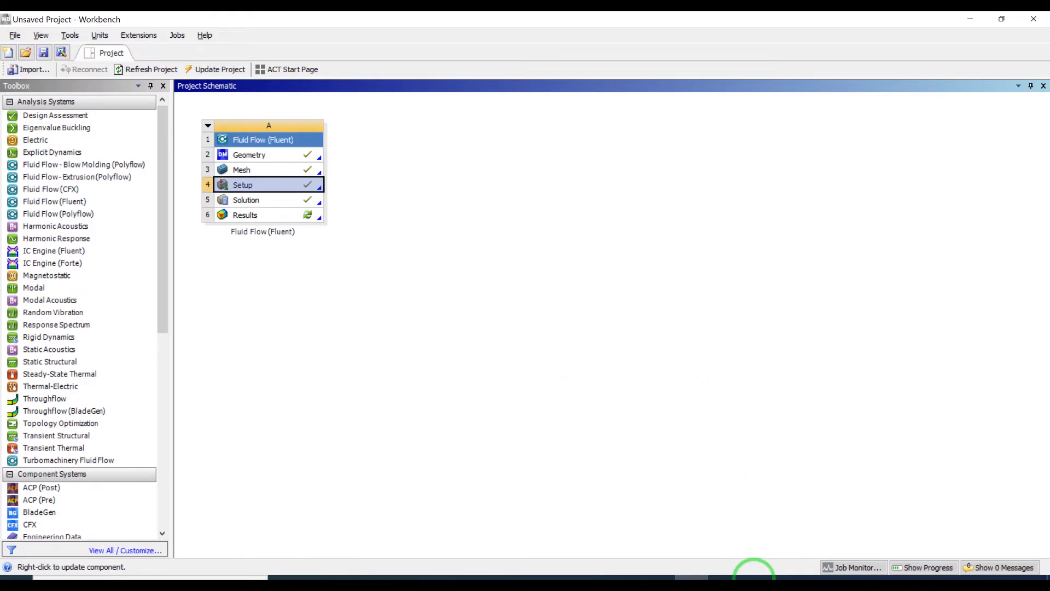
{"action": "left_click", "coordinate": [754, 578]}
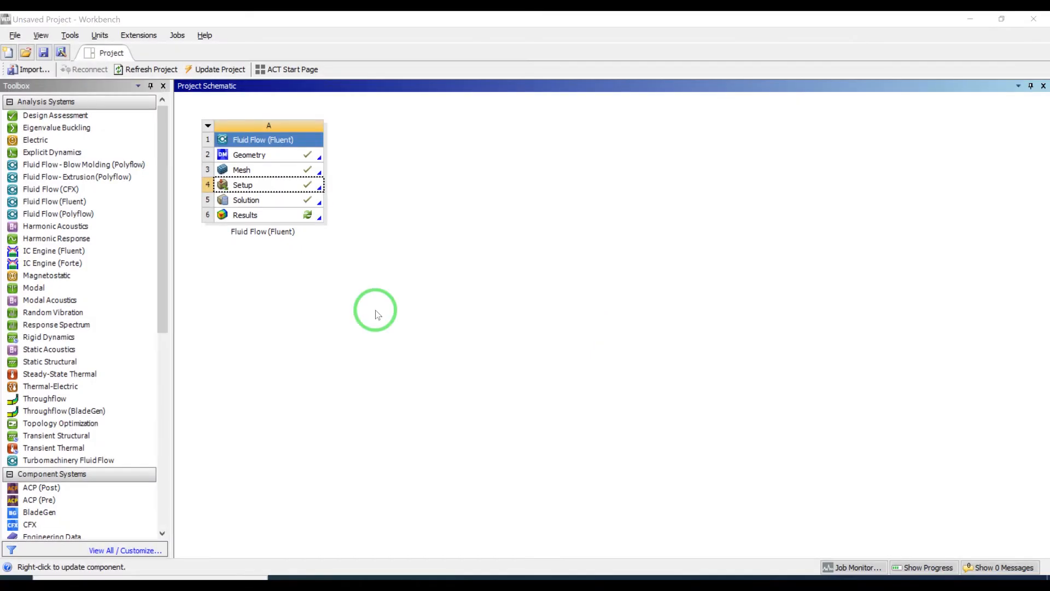
{"action": "double_click", "coordinate": [288, 215]}
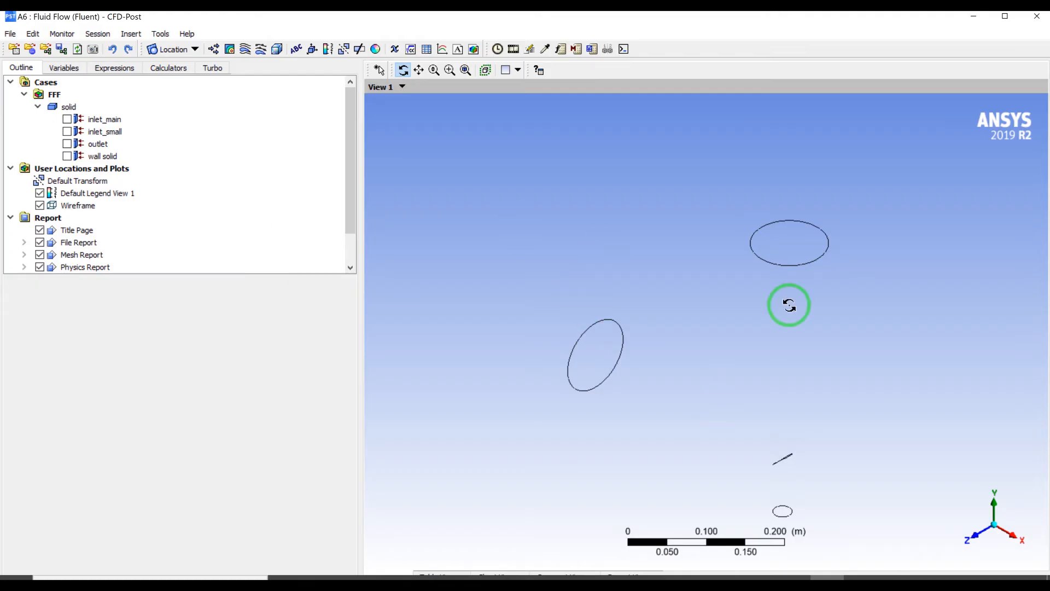
Step: Display the inlet_main, inlet_small, outlet and wall solid boundaries to inspect the geometry, and hide all four again
{"action": "left_click", "coordinate": [67, 119]}
{"action": "left_click", "coordinate": [67, 131]}
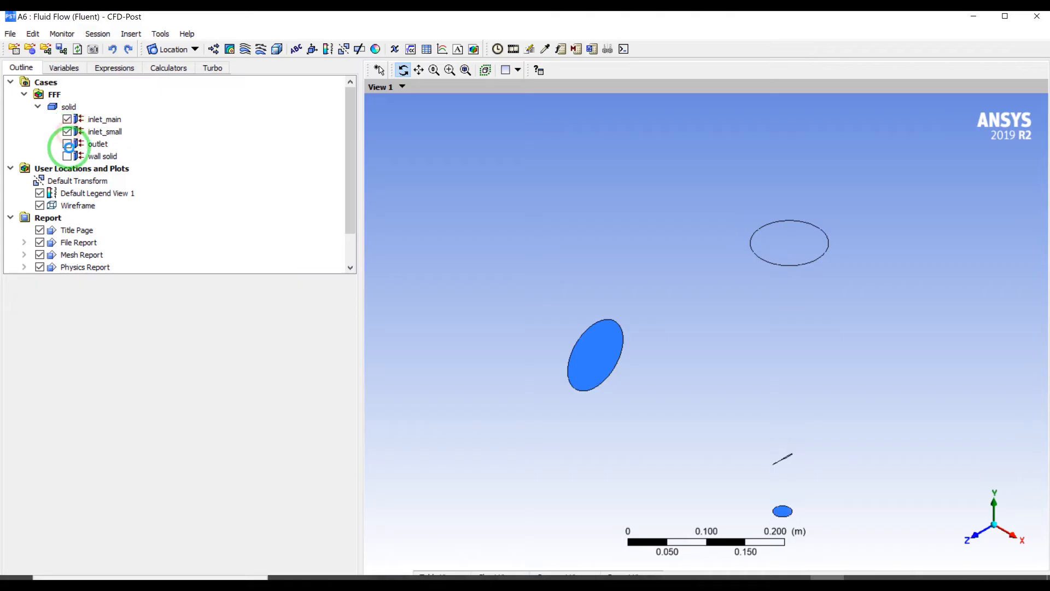
{"action": "left_click", "coordinate": [69, 143]}
{"action": "left_click", "coordinate": [67, 156]}
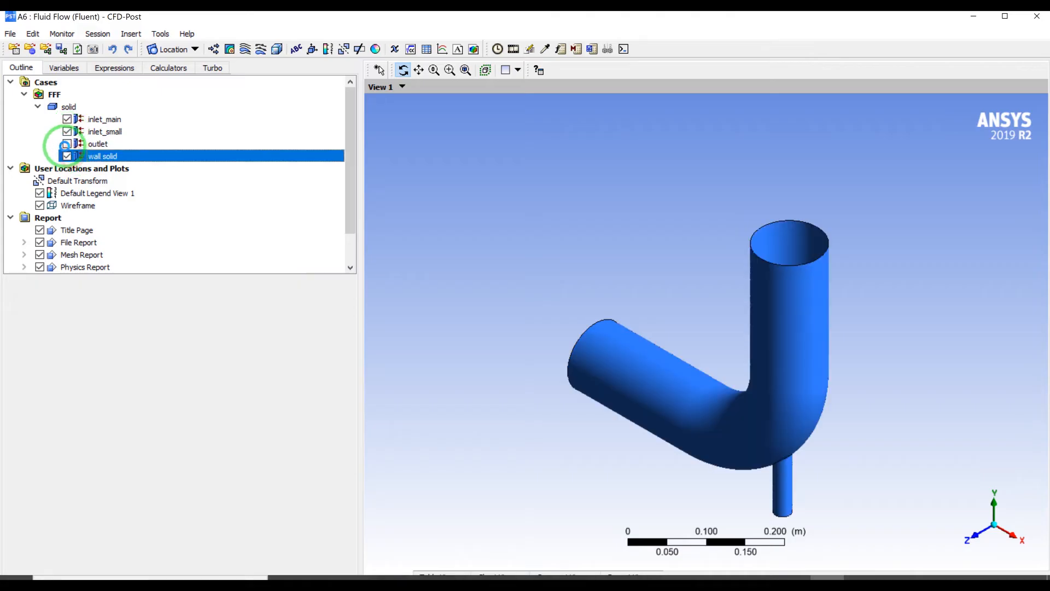
{"action": "left_click", "coordinate": [66, 144]}
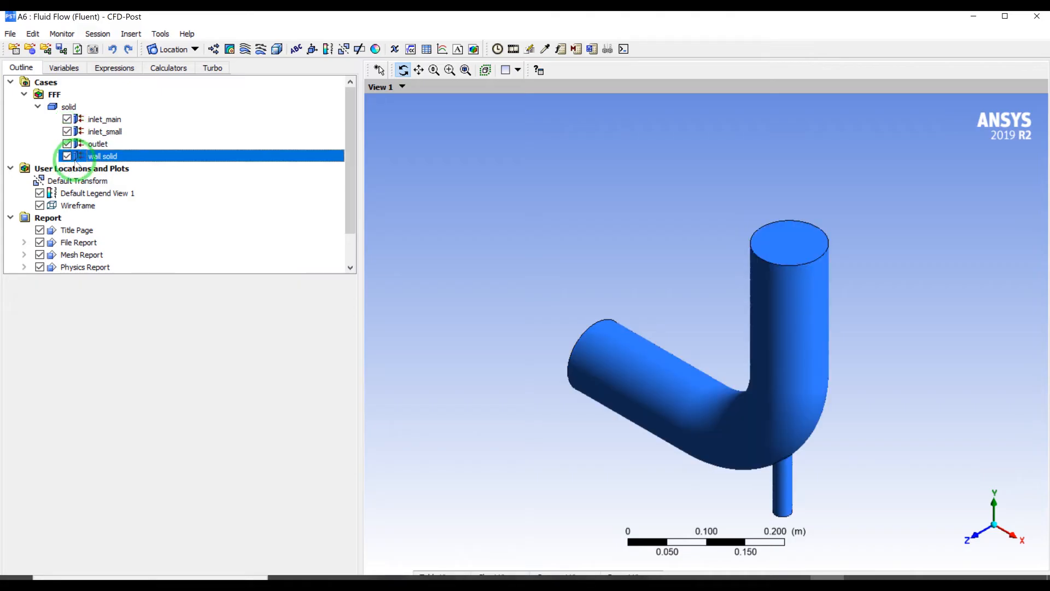
{"action": "left_click", "coordinate": [67, 156]}
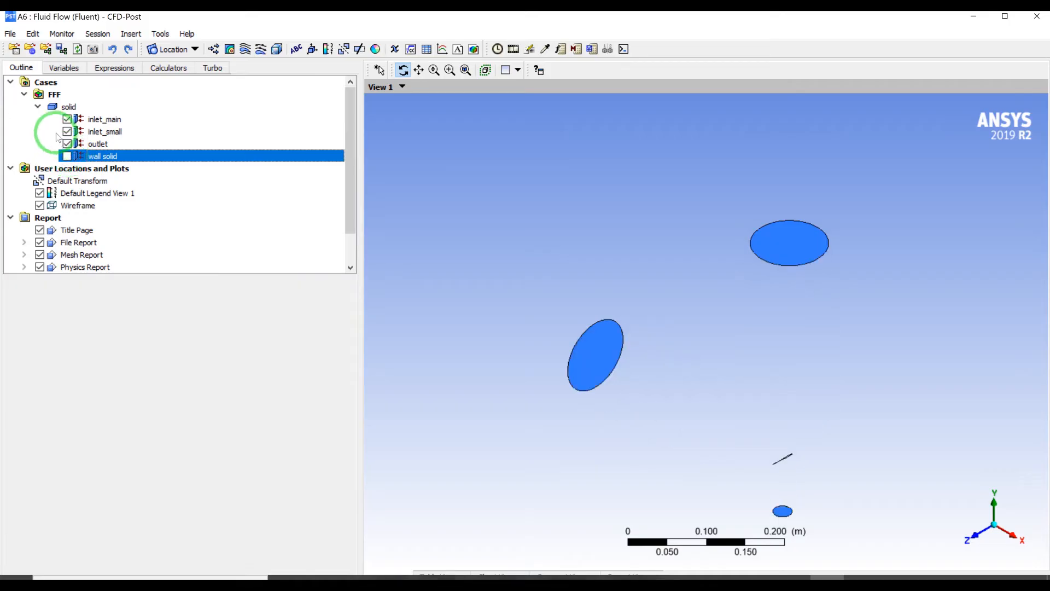
{"action": "left_click", "coordinate": [67, 144]}
{"action": "left_click", "coordinate": [66, 130]}
{"action": "left_click", "coordinate": [67, 120]}
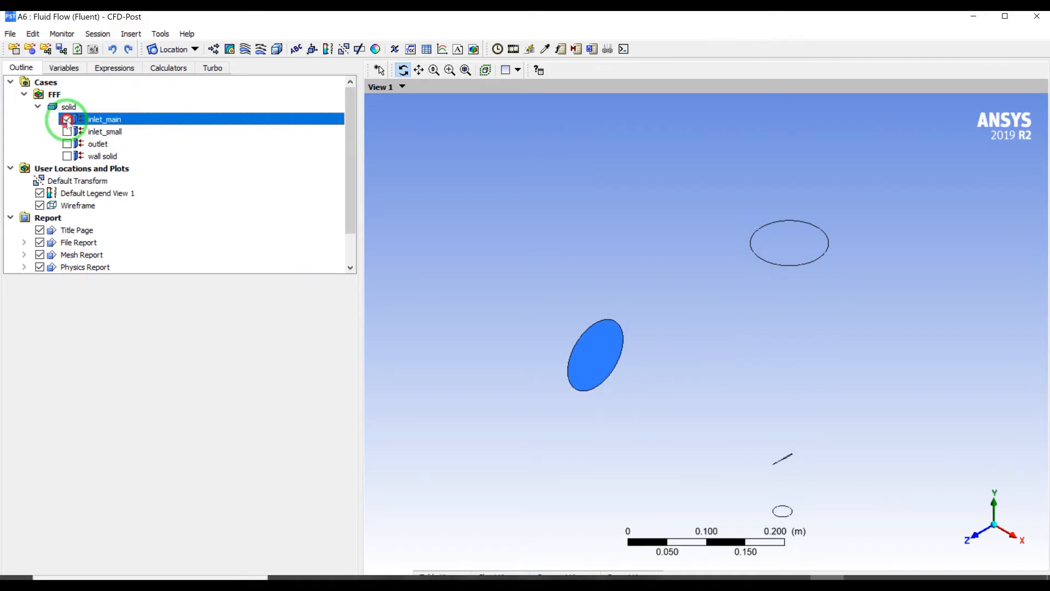
Step: Create an XY slice plane at Z = 0.0 m across all domains, view it along the Z axis and hide it
{"action": "left_click", "coordinate": [187, 50]}
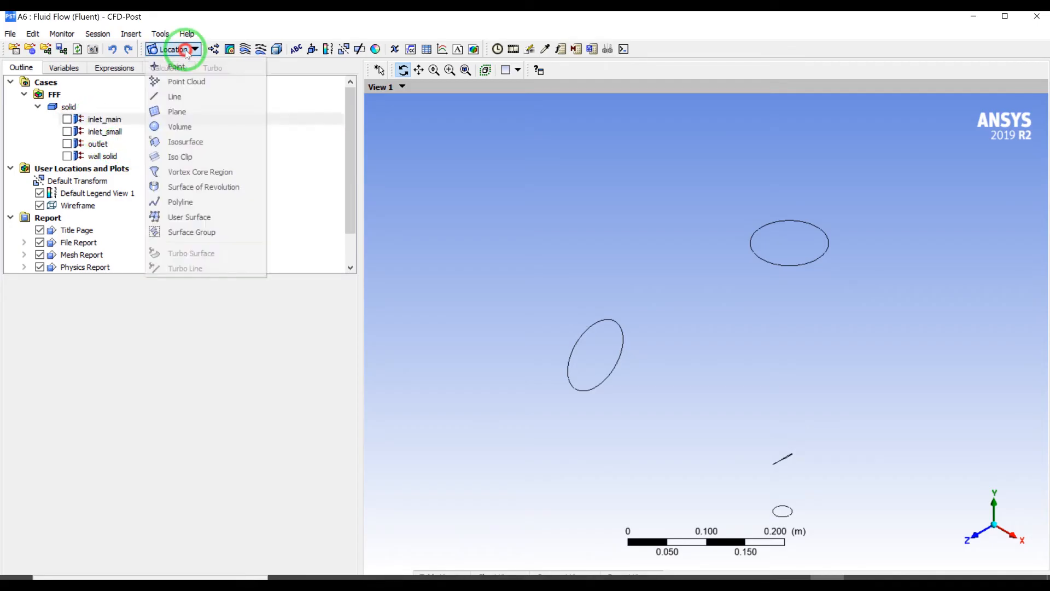
{"action": "left_click", "coordinate": [183, 112]}
{"action": "left_click", "coordinate": [204, 165]}
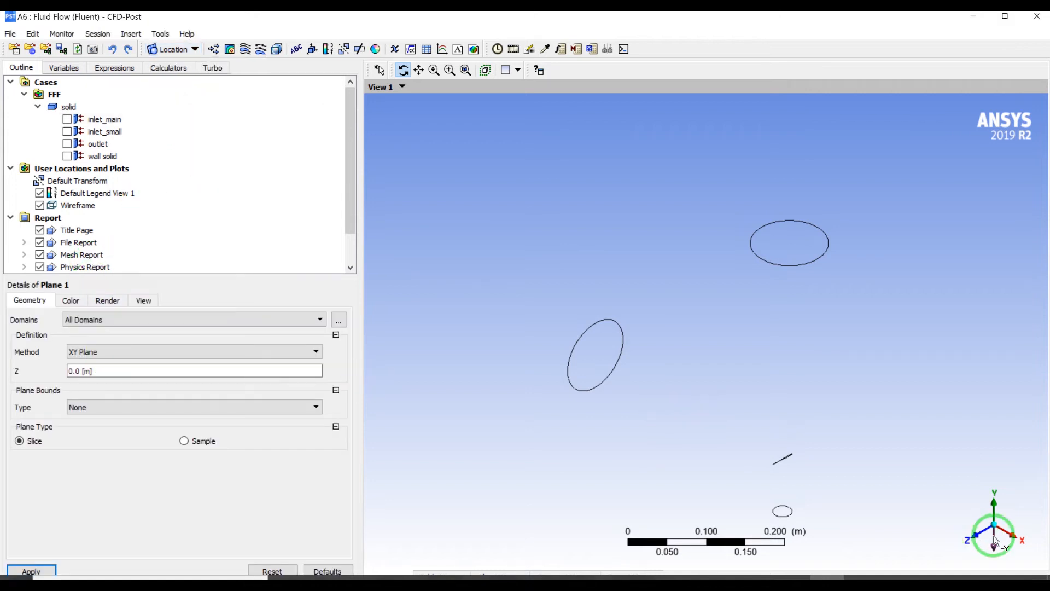
{"action": "left_click", "coordinate": [976, 540]}
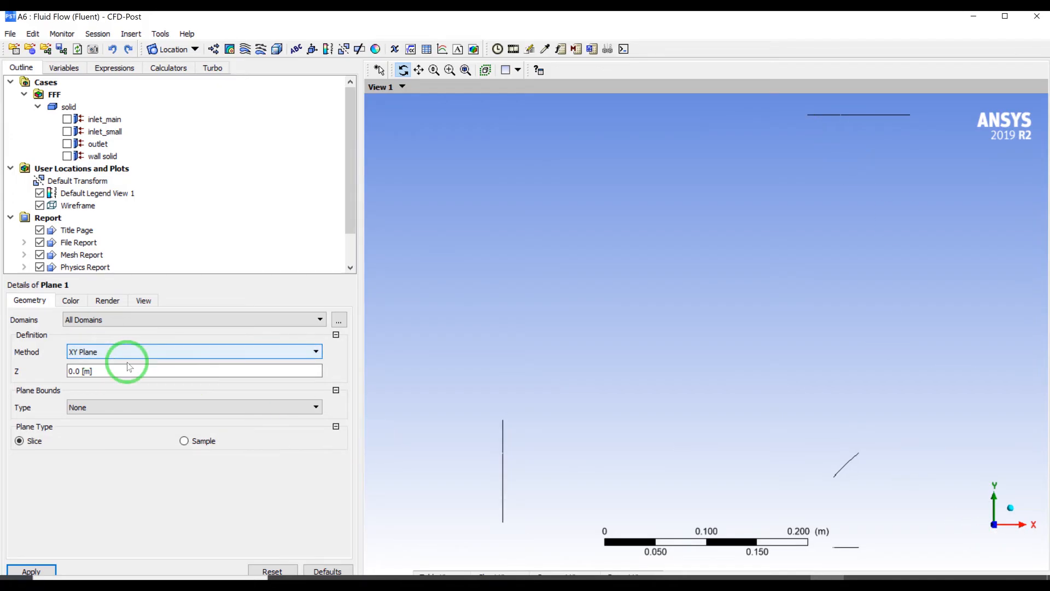
{"action": "left_click", "coordinate": [49, 569]}
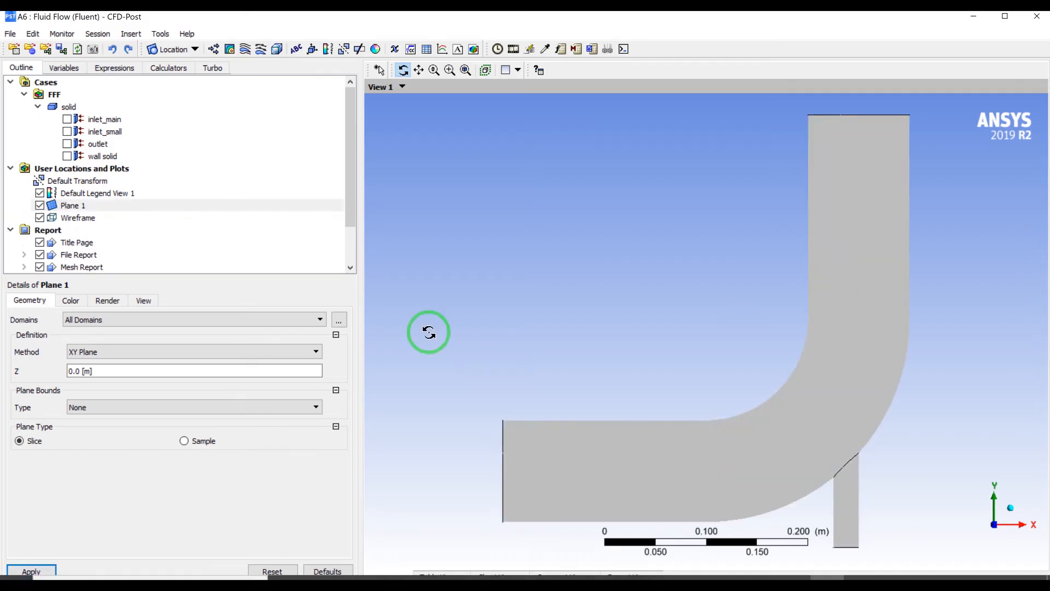
{"action": "left_click", "coordinate": [39, 205]}
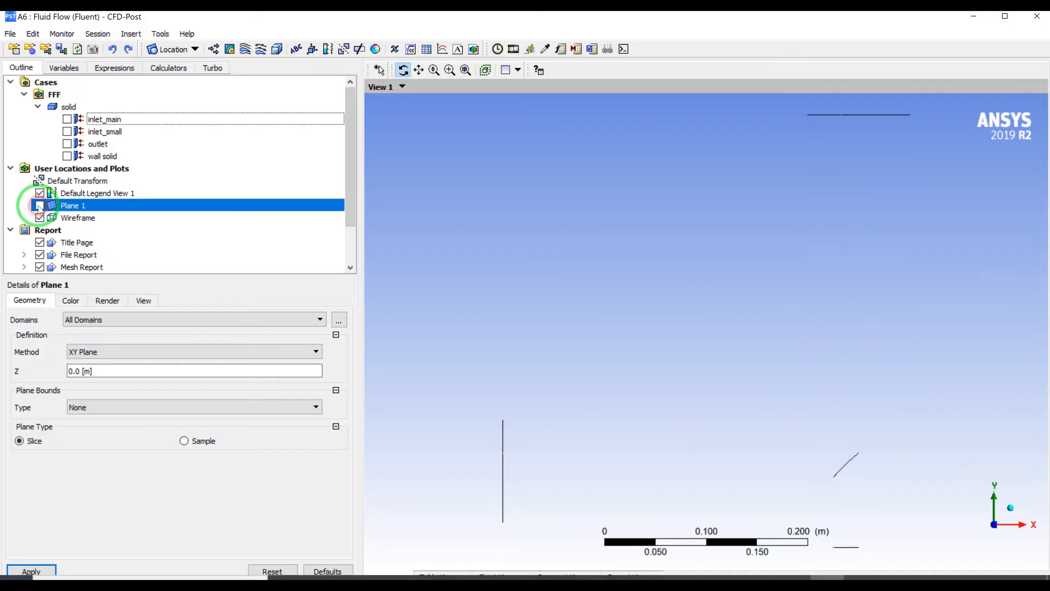
Step: Insert a contour of Pressure on Plane 1 for all domains, using the Global range and 11 contours
{"action": "left_click", "coordinate": [232, 50]}
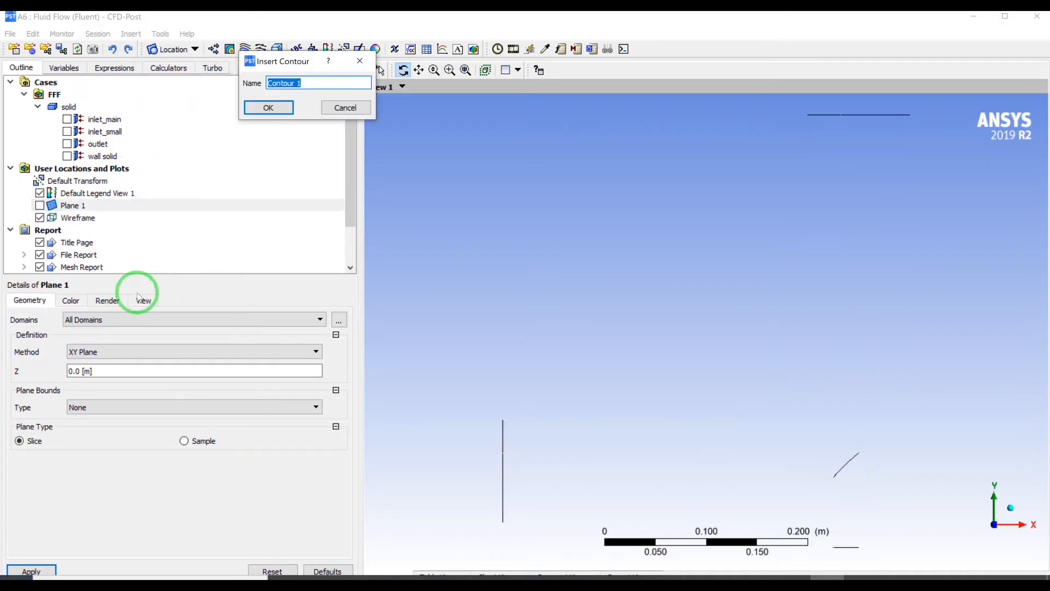
{"action": "left_click", "coordinate": [257, 105]}
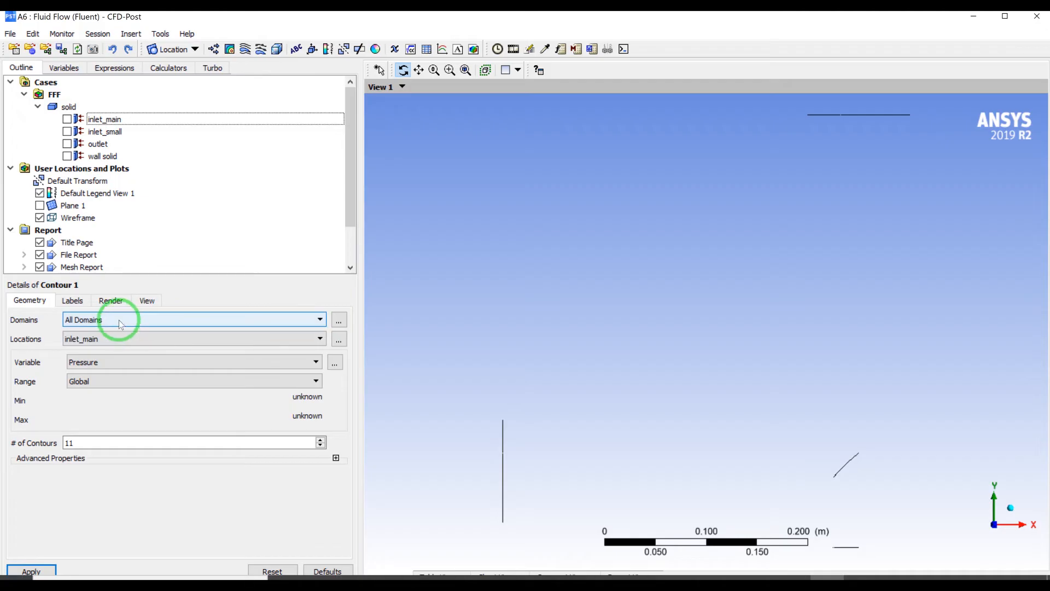
{"action": "left_click", "coordinate": [119, 320]}
{"action": "left_click", "coordinate": [119, 322]}
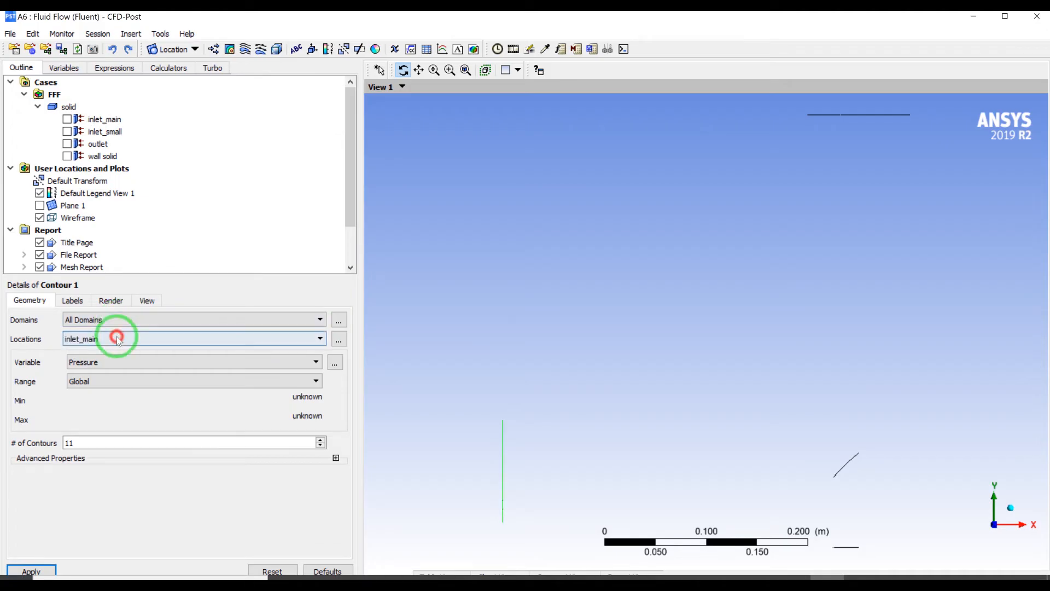
{"action": "left_click", "coordinate": [119, 339]}
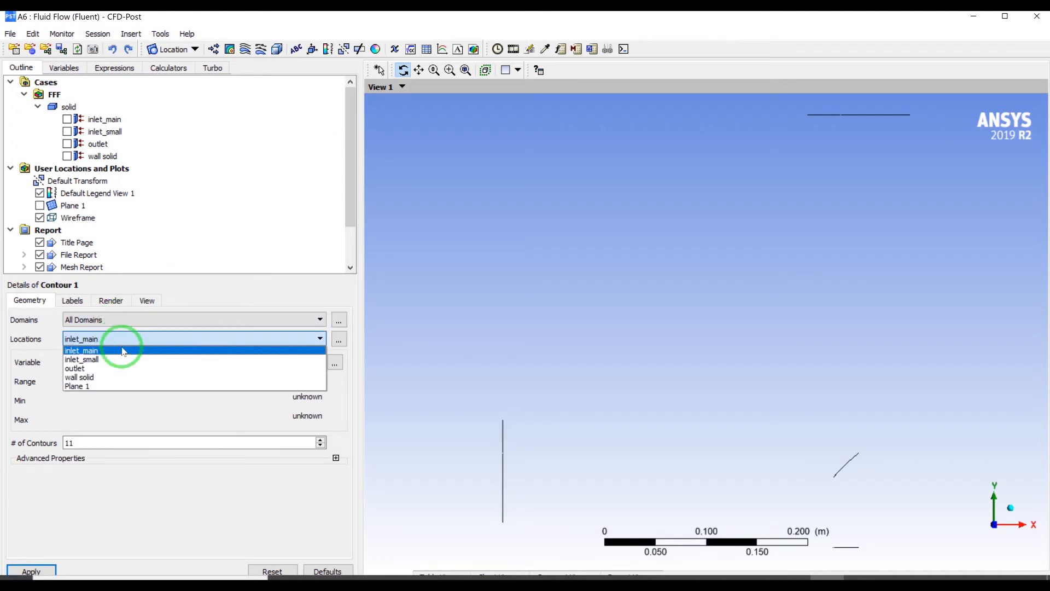
{"action": "left_click", "coordinate": [95, 386]}
{"action": "left_click", "coordinate": [92, 362]}
{"action": "left_click", "coordinate": [87, 364]}
{"action": "left_click", "coordinate": [49, 569]}
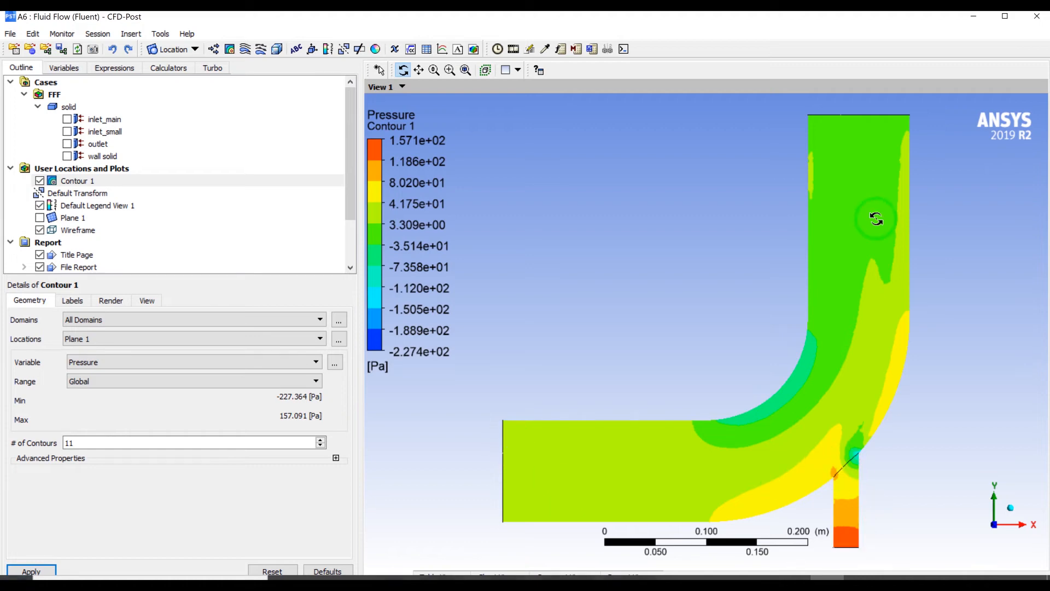
Step: Change the contour on Plane 1 to the Velocity variable with a Local range
{"action": "left_click", "coordinate": [113, 379]}
{"action": "left_click", "coordinate": [109, 362]}
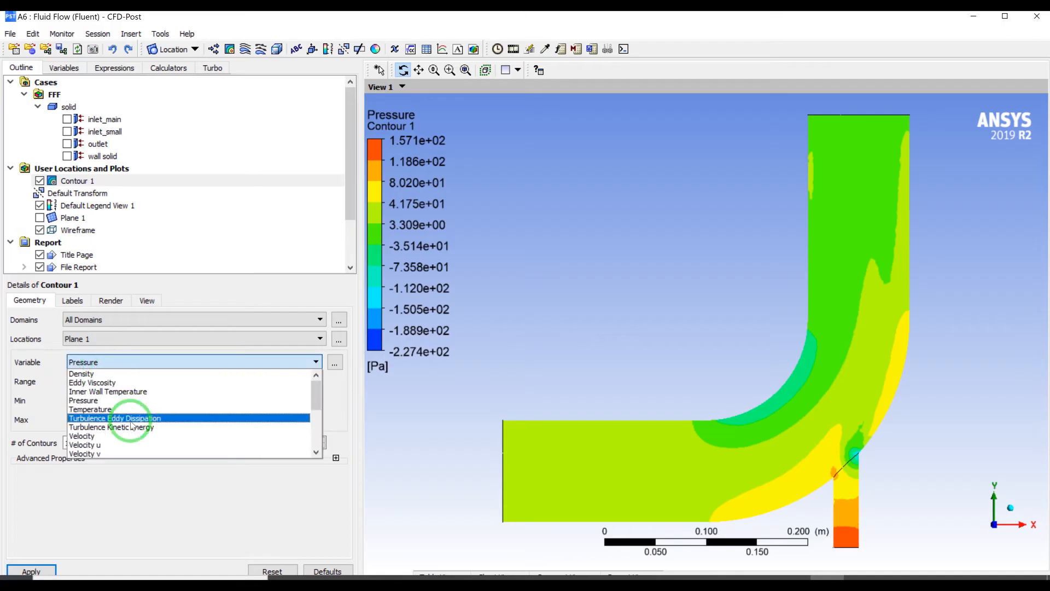
{"action": "left_click", "coordinate": [130, 438]}
{"action": "left_click", "coordinate": [104, 381]}
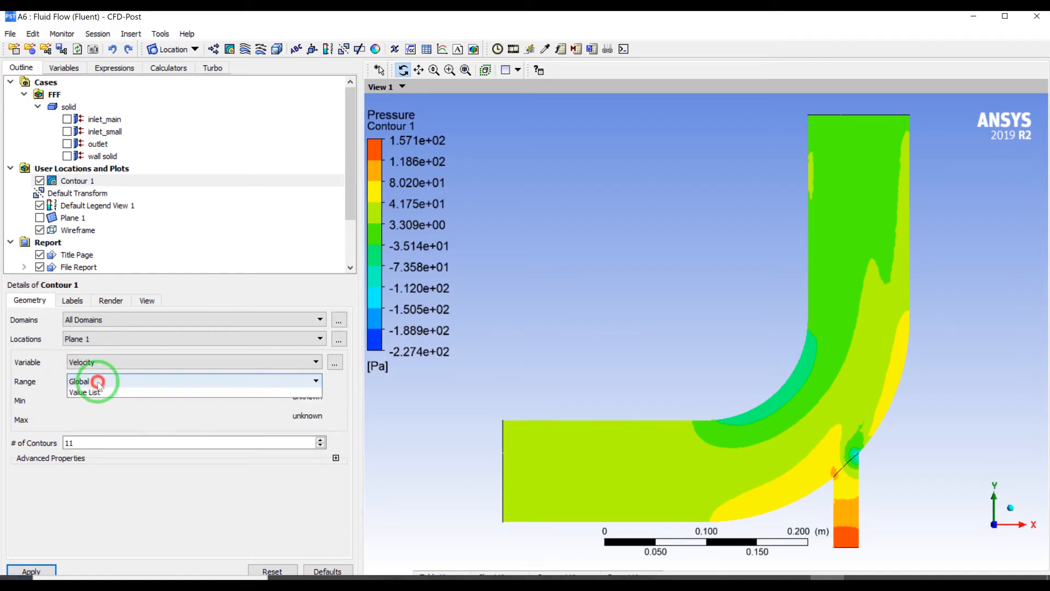
{"action": "left_click", "coordinate": [79, 403]}
{"action": "left_click", "coordinate": [26, 570]}
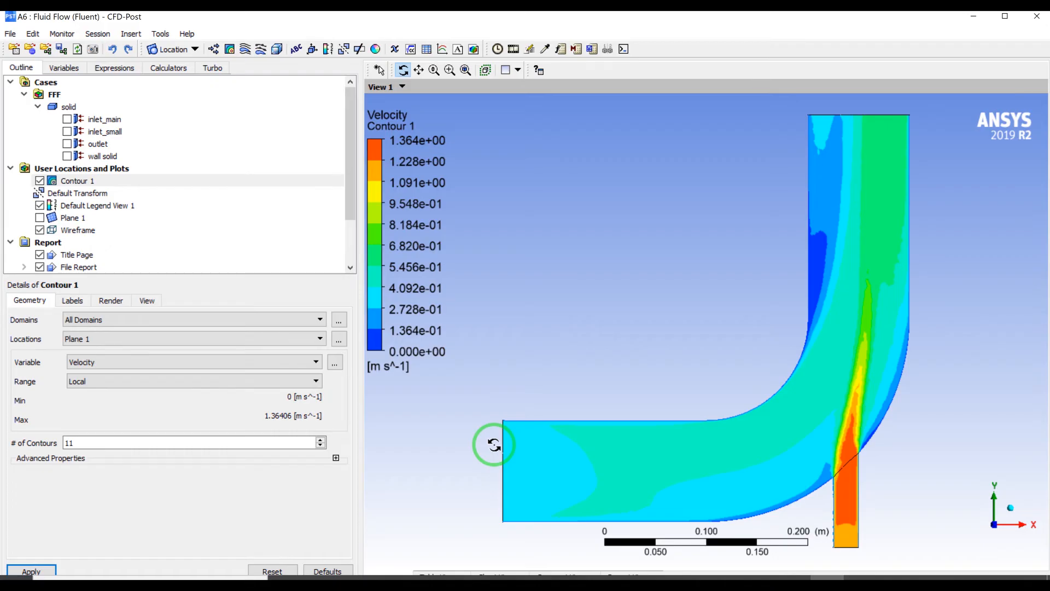
Step: Change the contour on Plane 1 to the Temperature variable with a Local range and 50 contours
{"action": "left_click", "coordinate": [91, 360]}
{"action": "left_click", "coordinate": [109, 410]}
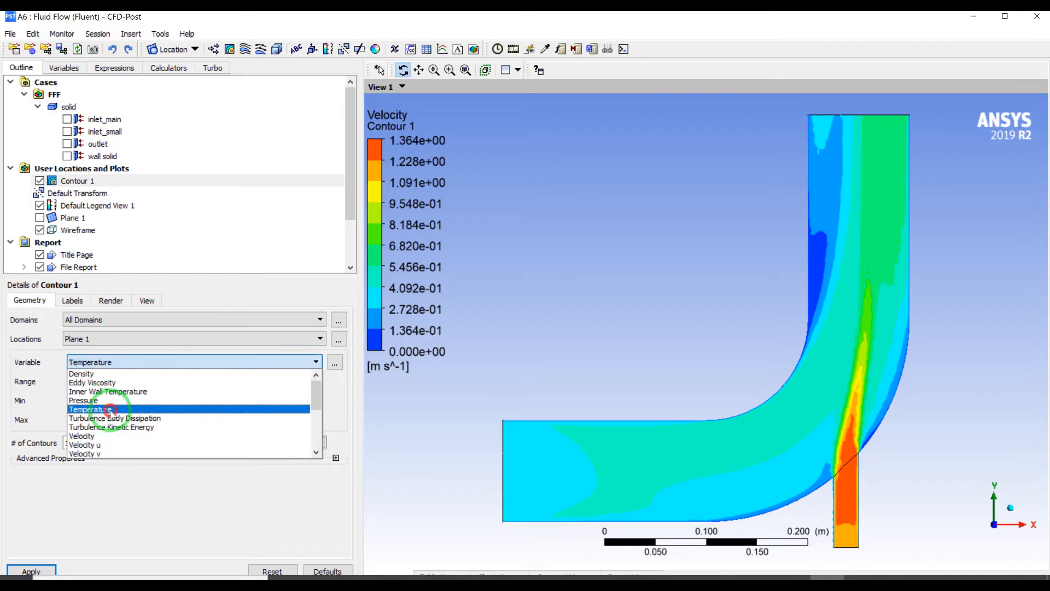
{"action": "left_click", "coordinate": [94, 380]}
{"action": "left_click", "coordinate": [94, 393]}
{"action": "double_click", "coordinate": [94, 446]}
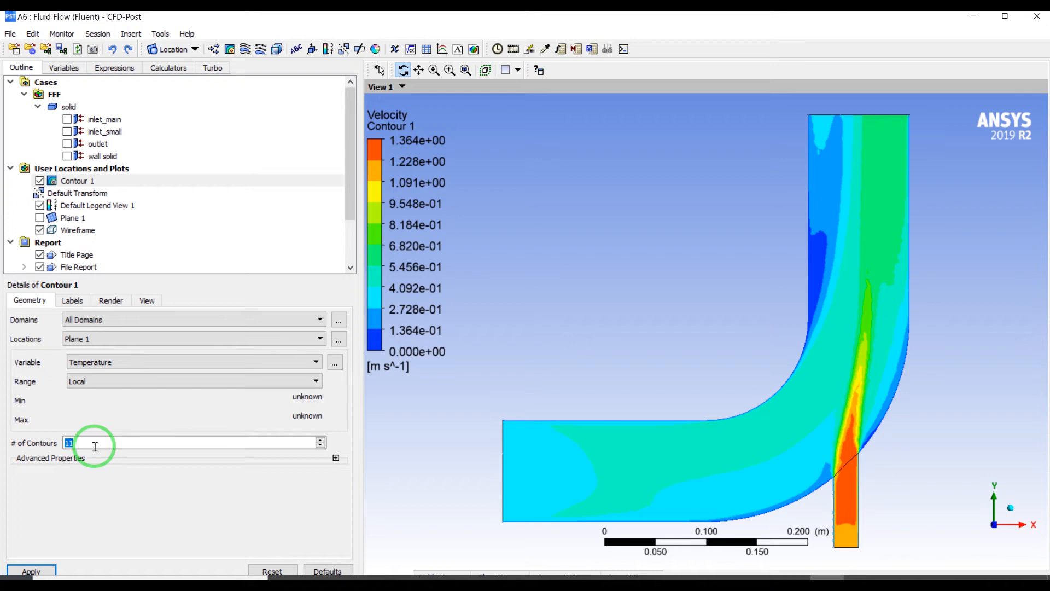
{"action": "left_click", "coordinate": [54, 564]}
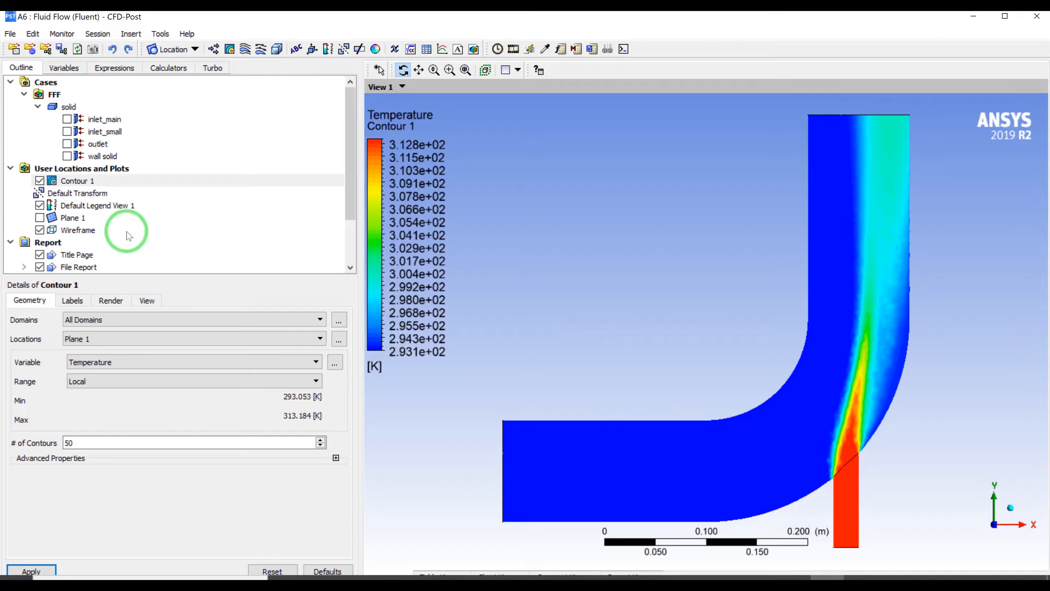
Step: Format the numbers of Default Legend View 1 as Fixed with a precision of 1
{"action": "left_click", "coordinate": [64, 207]}
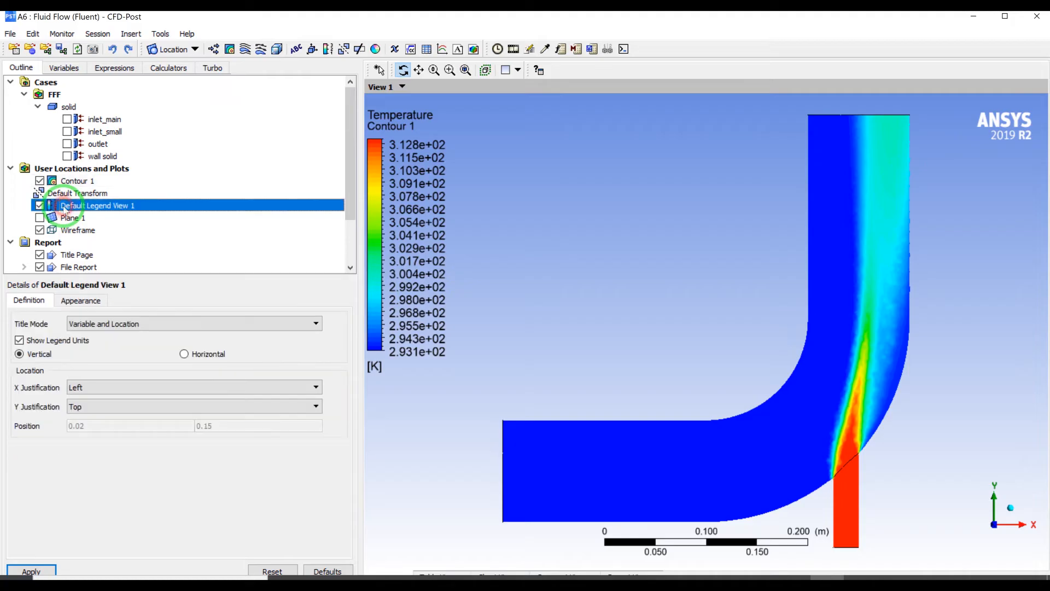
{"action": "left_click", "coordinate": [64, 300]}
{"action": "left_click", "coordinate": [250, 388]}
{"action": "left_click", "coordinate": [236, 400]}
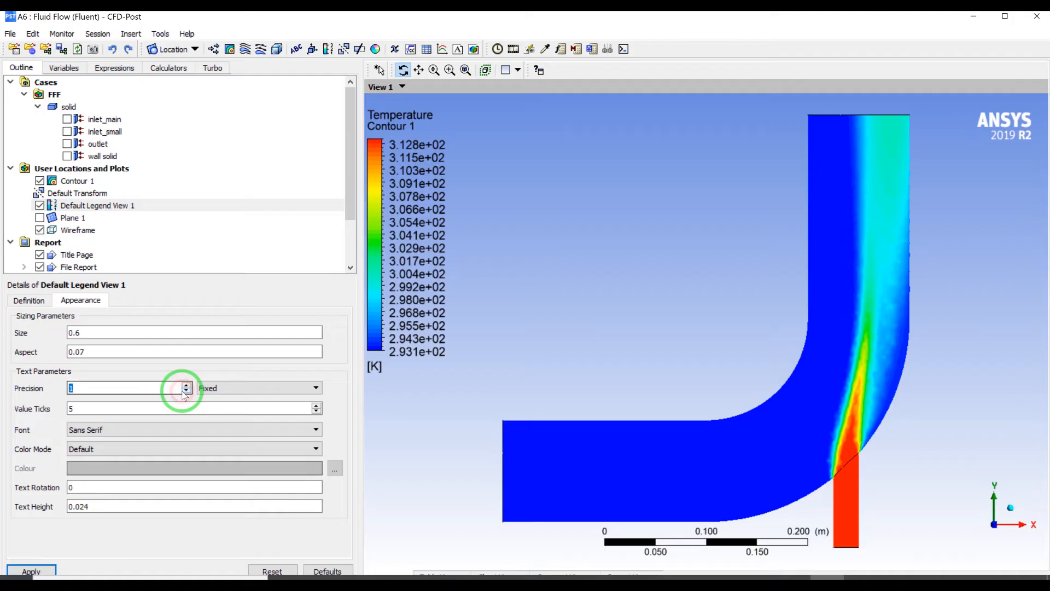
{"action": "left_click", "coordinate": [32, 570]}
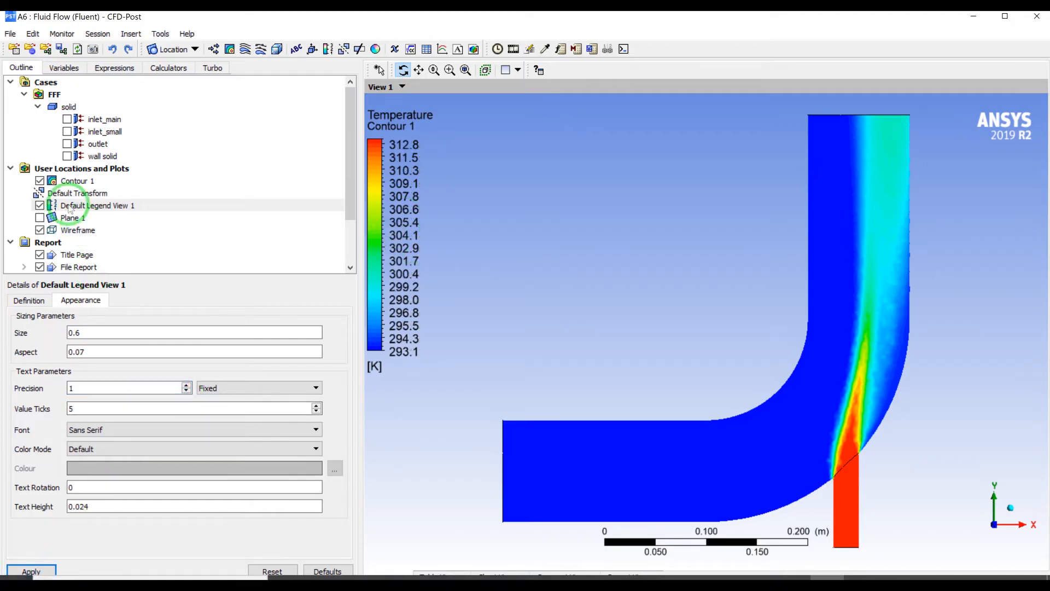
Step: Reopen the contour's details, inspect the temperature distribution at an angle and restore the view along the Z axis
{"action": "left_click", "coordinate": [55, 184]}
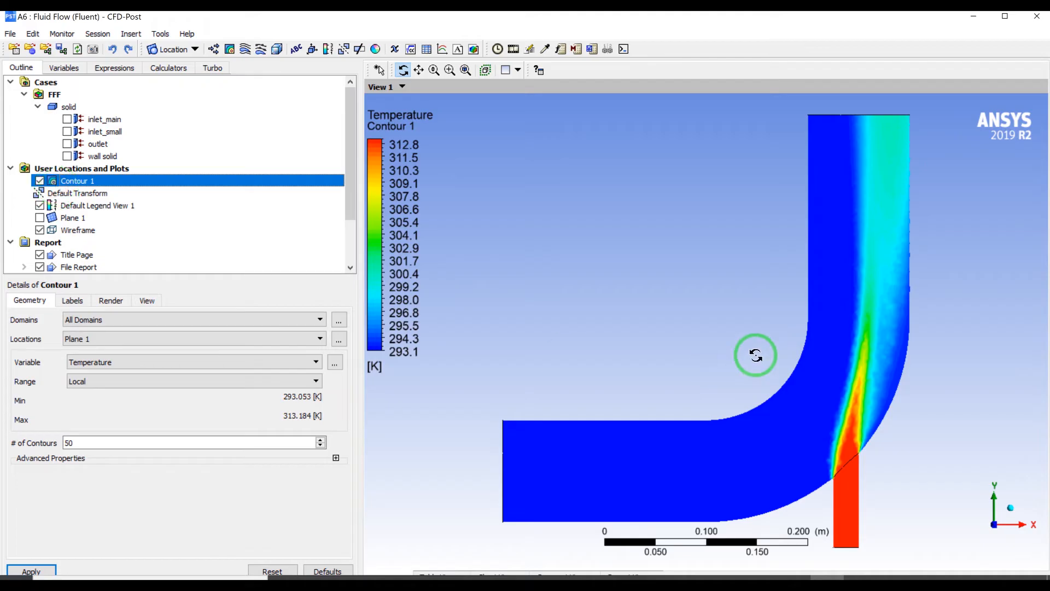
{"action": "scroll", "coordinate": [748, 332], "scroll_direction": "down", "scroll_amount": 3}
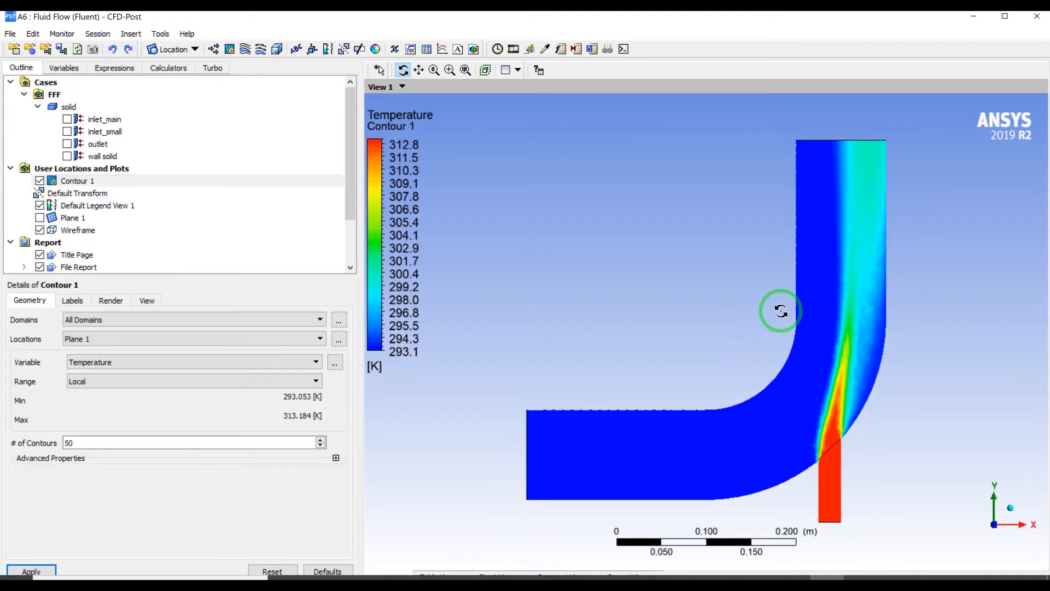
{"action": "left_click_drag", "start_coordinate": [736, 322], "coordinate": [765, 364]}
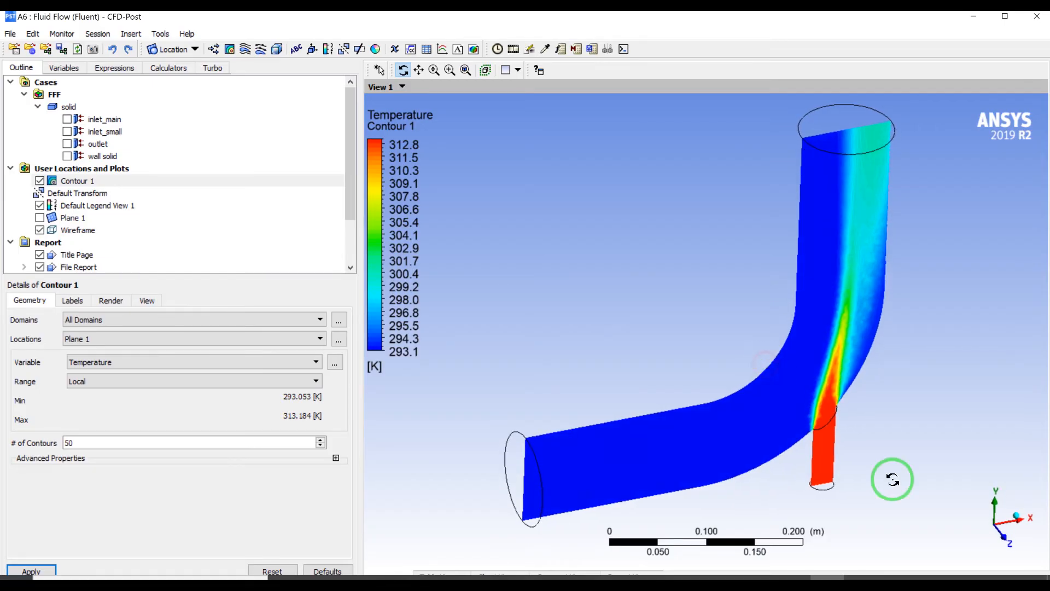
{"action": "left_click", "coordinate": [1006, 540]}
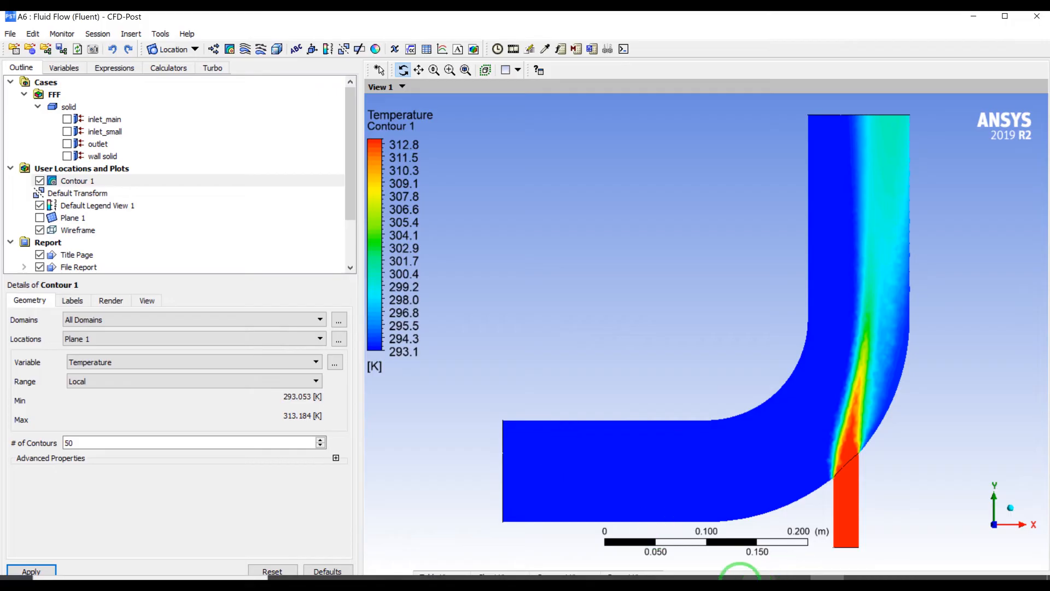
Step: Switch to the problem specification drawing in Photos and place it side by side with the temperature contour for comparison
{"action": "left_click", "coordinate": [725, 583]}
{"action": "left_click", "coordinate": [762, 541]}
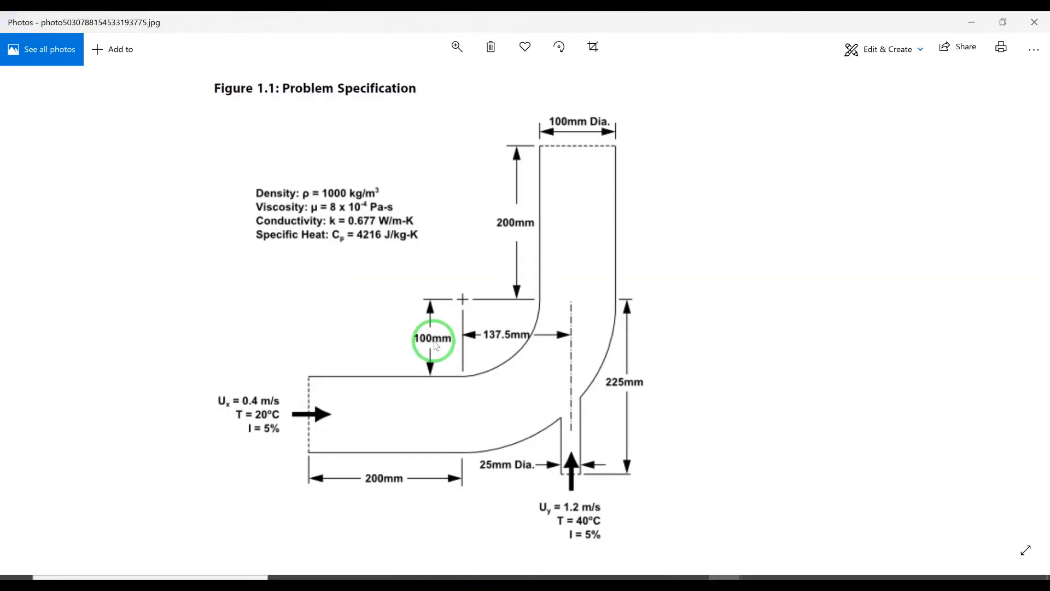
{"action": "key", "text": "super+Left"}
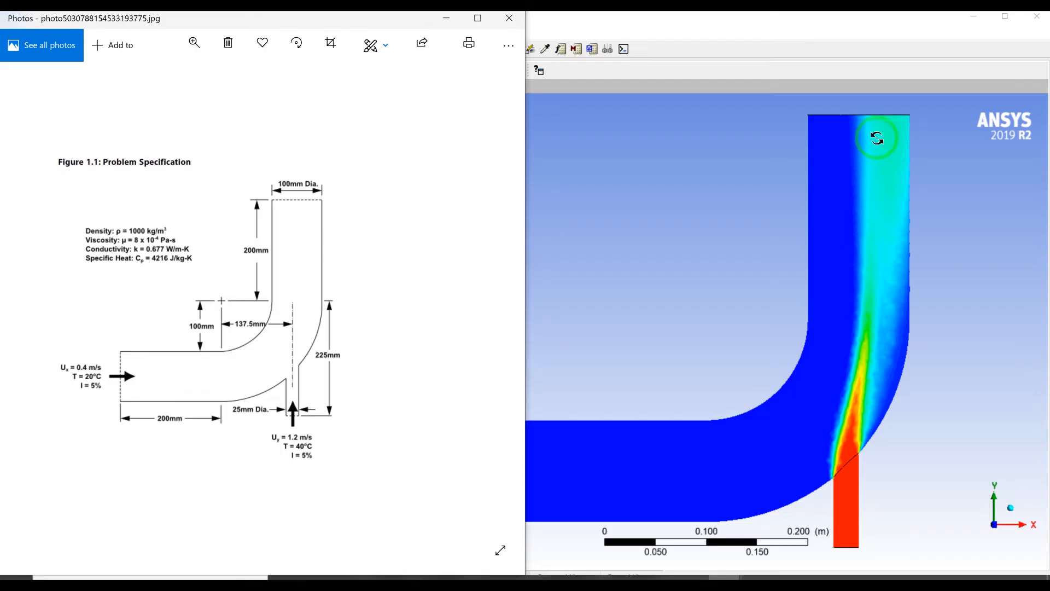
{"action": "left_click", "coordinate": [726, 51]}
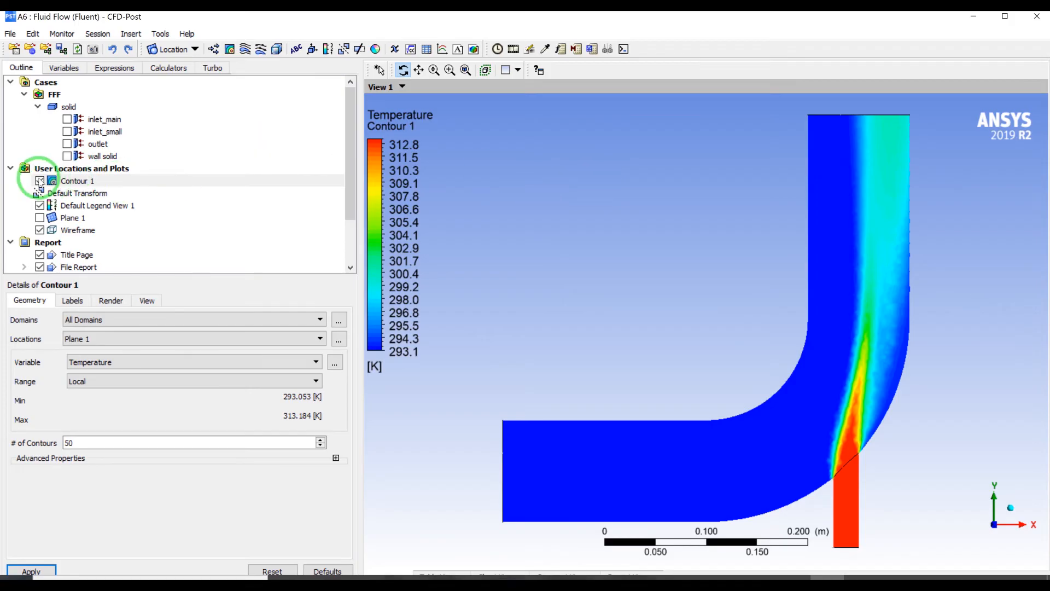
{"action": "left_click", "coordinate": [40, 179]}
{"action": "left_click", "coordinate": [39, 180]}
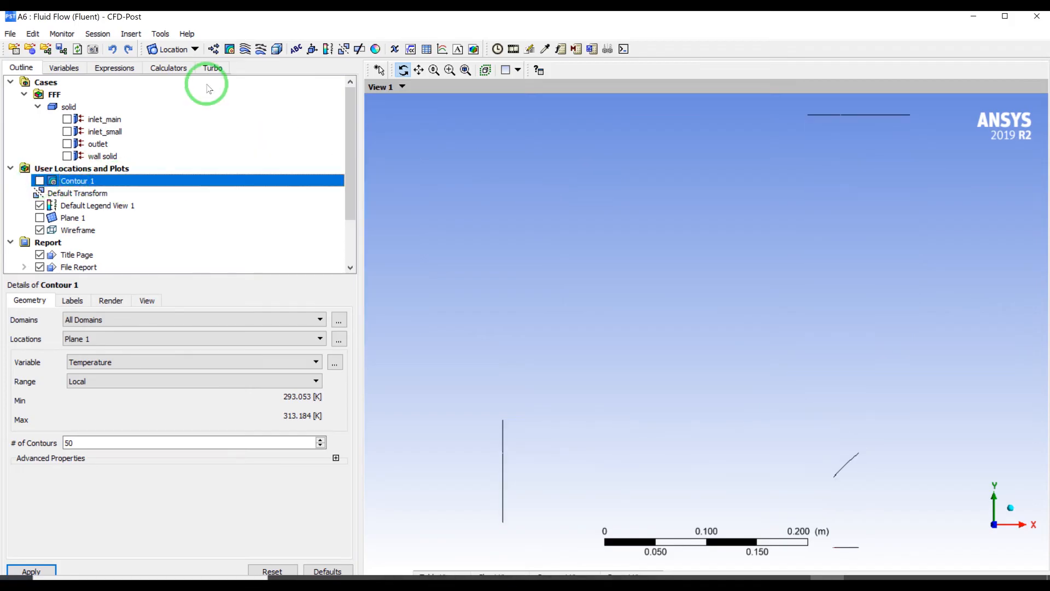
{"action": "left_click", "coordinate": [245, 49]}
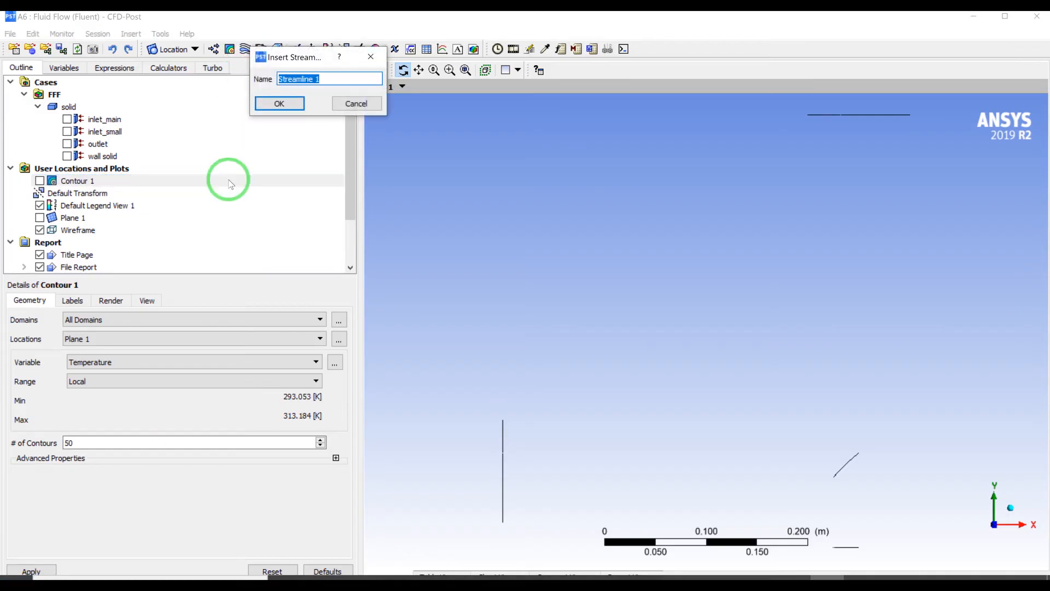
{"action": "left_click", "coordinate": [279, 104]}
{"action": "left_click", "coordinate": [78, 369]}
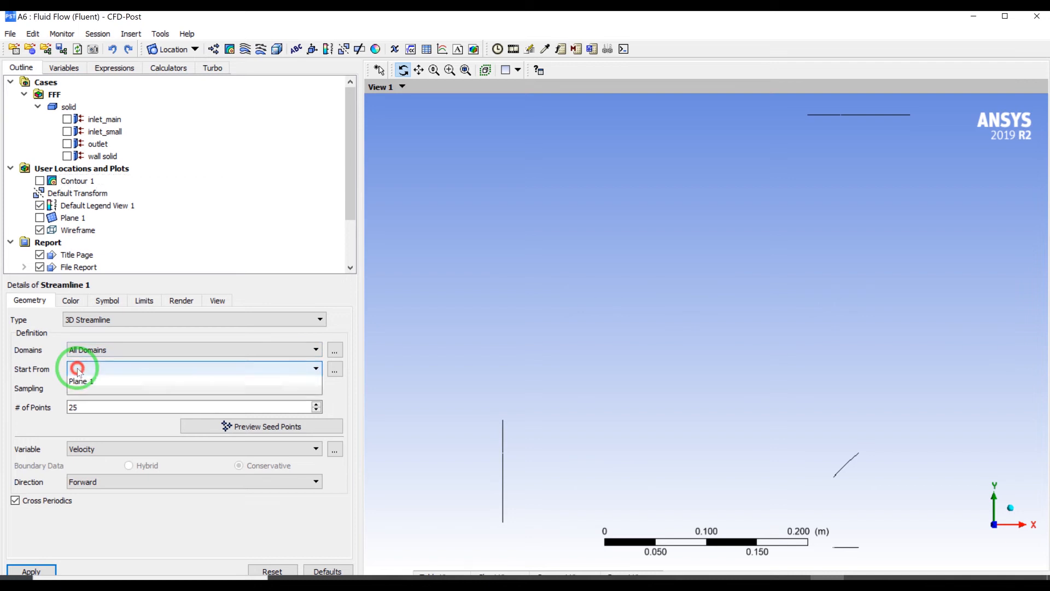
{"action": "left_click", "coordinate": [80, 372]}
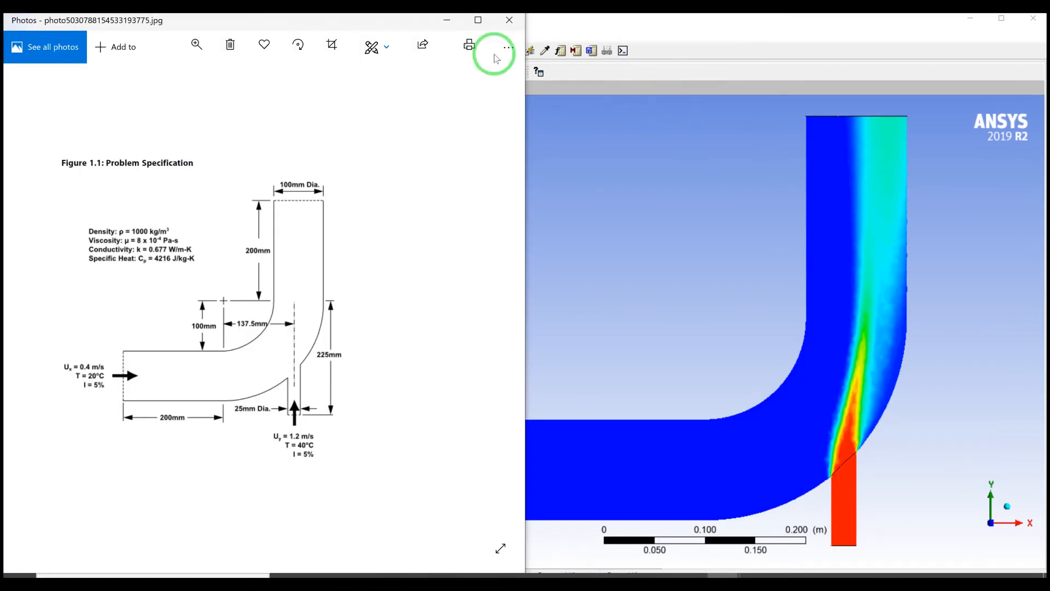
Step: Switch back to CFD-Post, hide Contour 1 and create the 3D velocity streamline Streamline 1 starting from inlet_main
{"action": "left_click", "coordinate": [582, 19]}
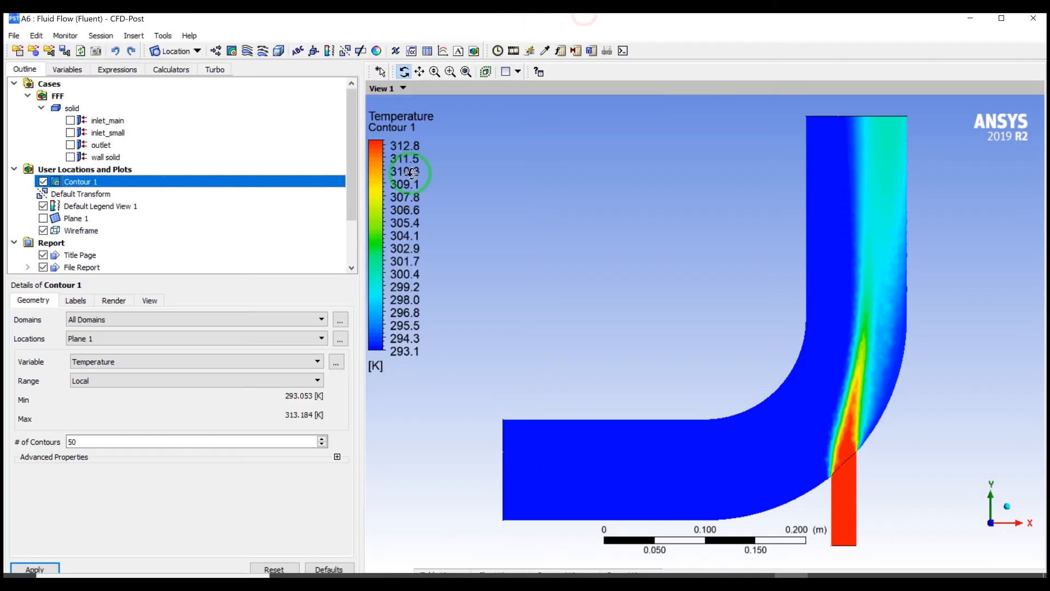
{"action": "left_click", "coordinate": [44, 182]}
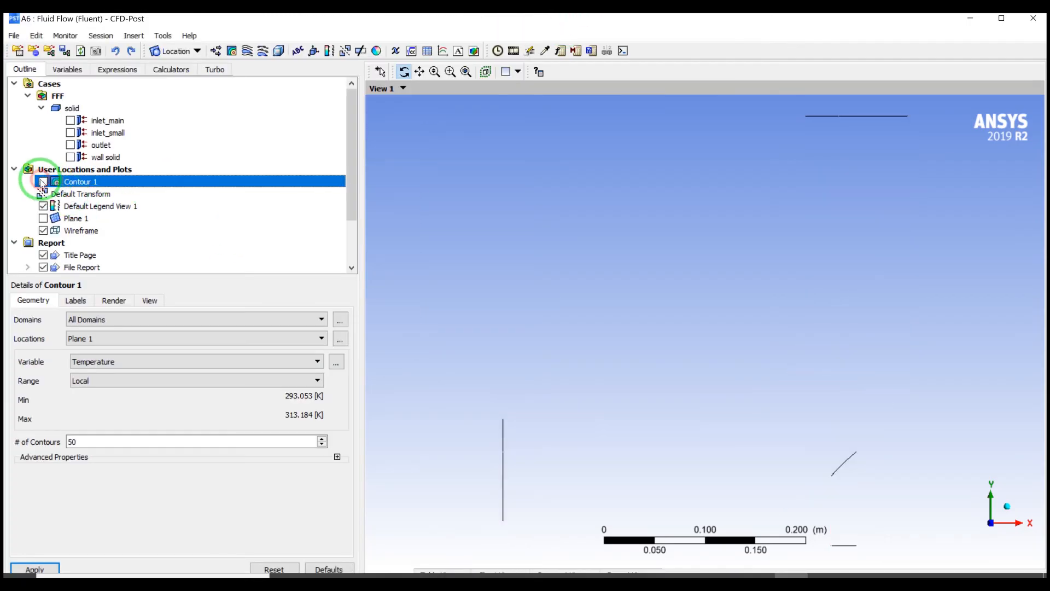
{"action": "left_click", "coordinate": [249, 55]}
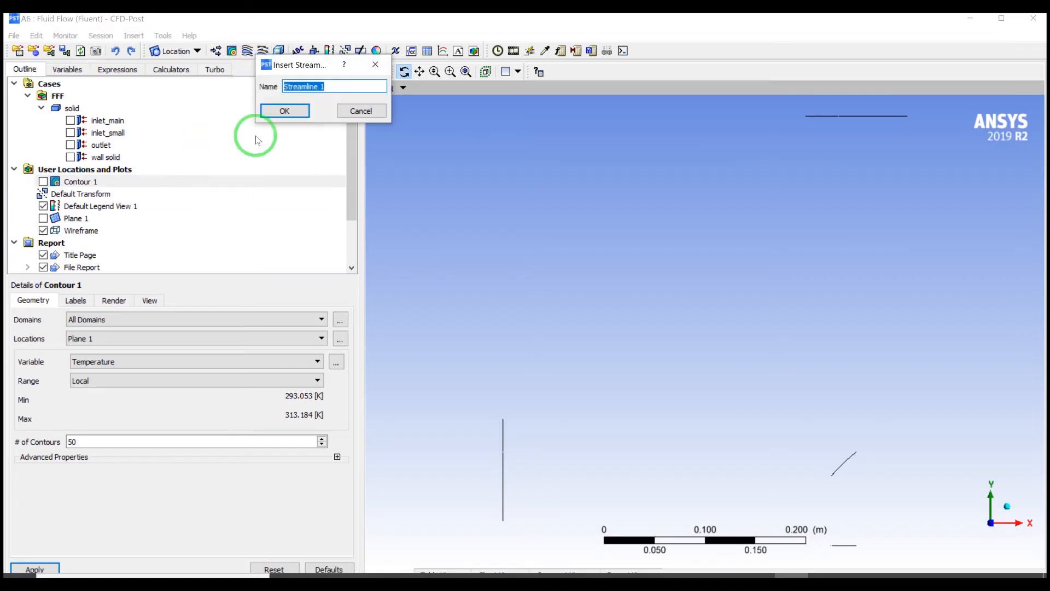
{"action": "left_click", "coordinate": [280, 111]}
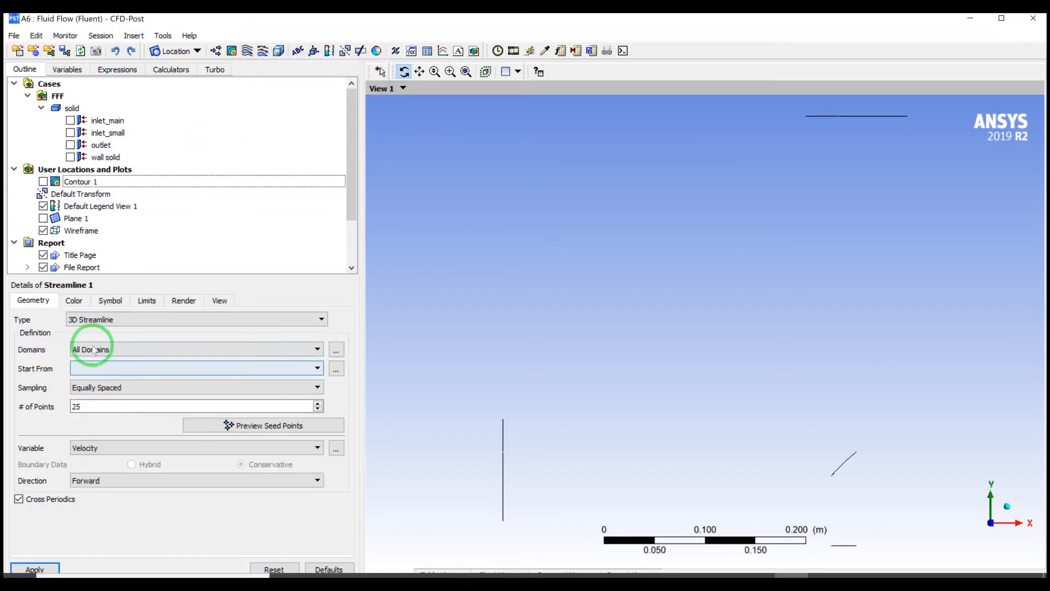
{"action": "left_click", "coordinate": [106, 367]}
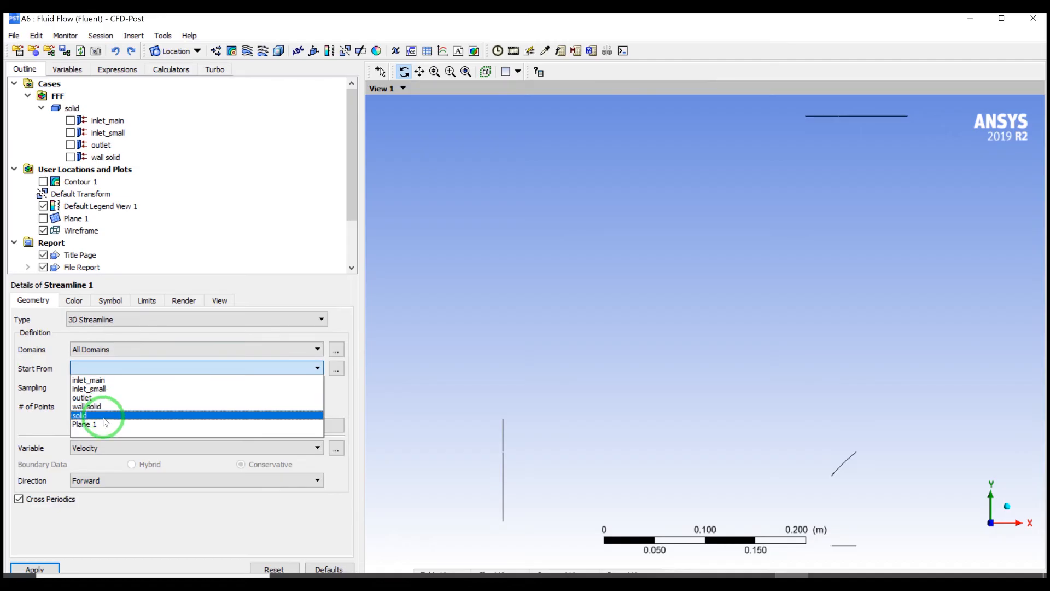
{"action": "left_click", "coordinate": [95, 381]}
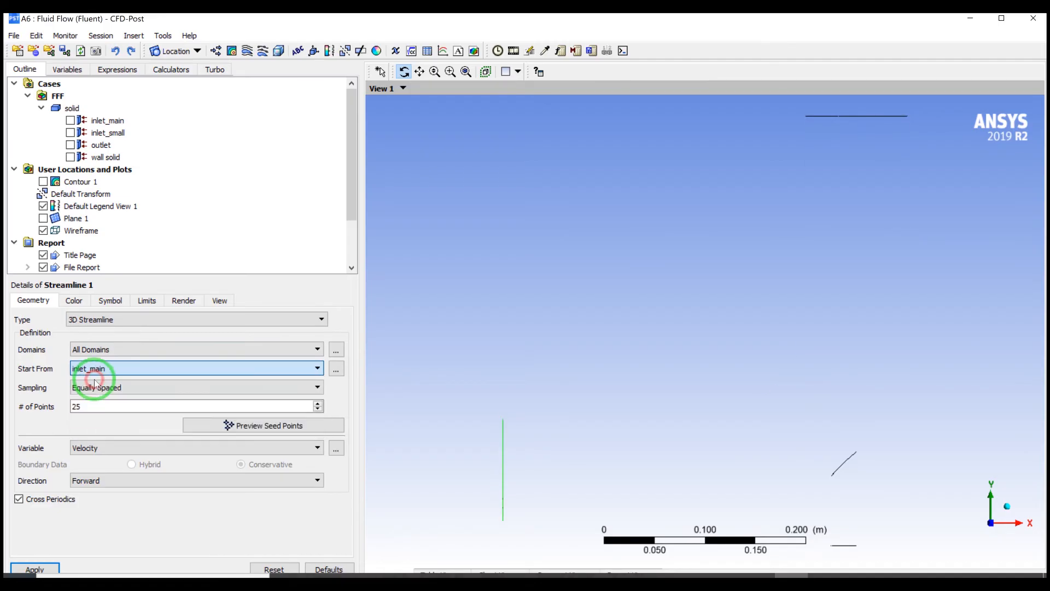
{"action": "left_click", "coordinate": [47, 567]}
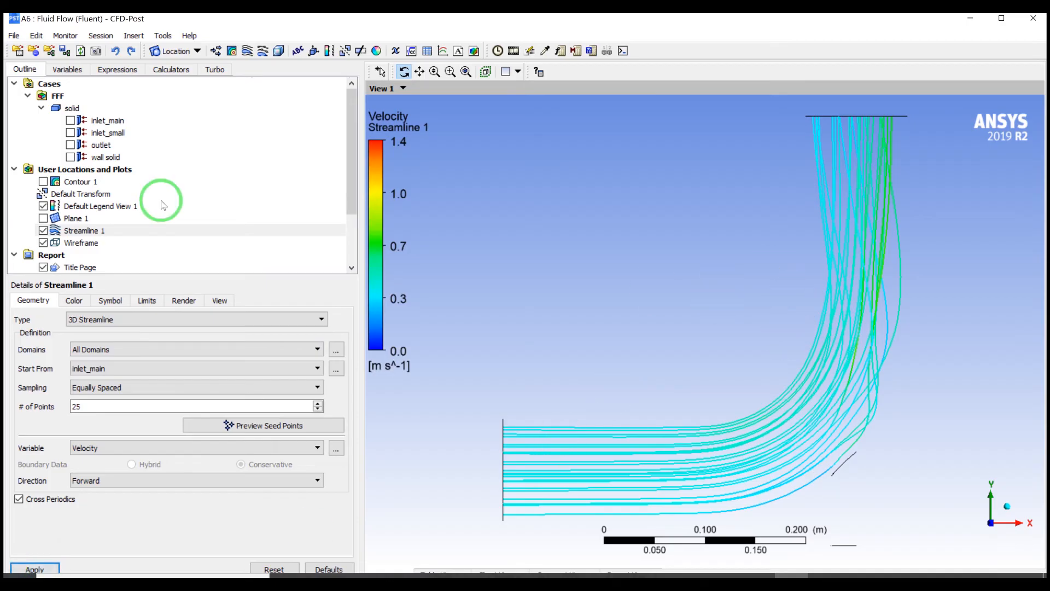
Step: Create a second 3D velocity streamline, Streamline 2, starting from inlet_small
{"action": "left_click", "coordinate": [248, 52]}
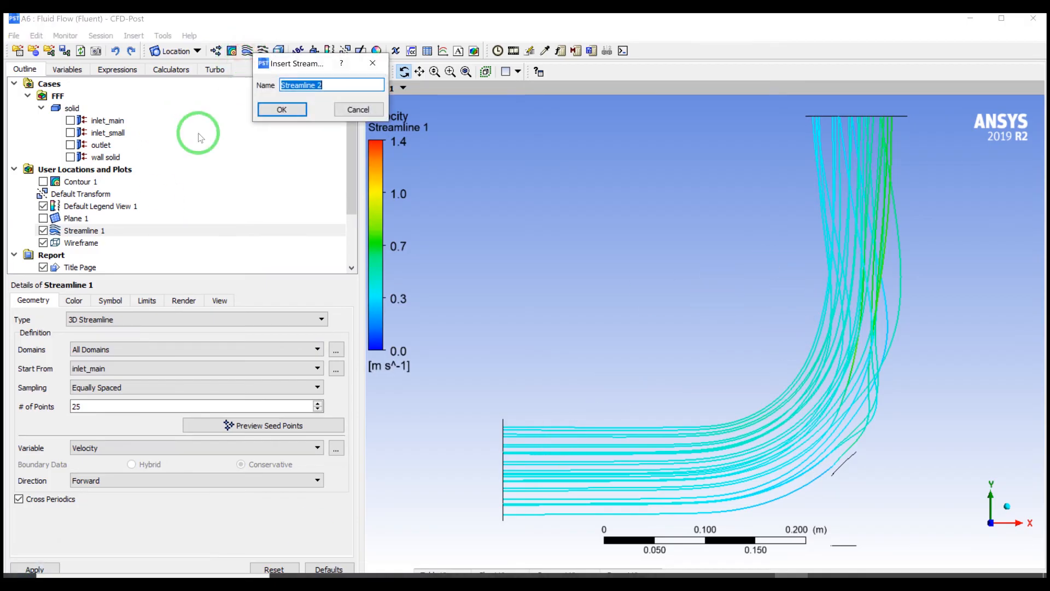
{"action": "left_click", "coordinate": [300, 109]}
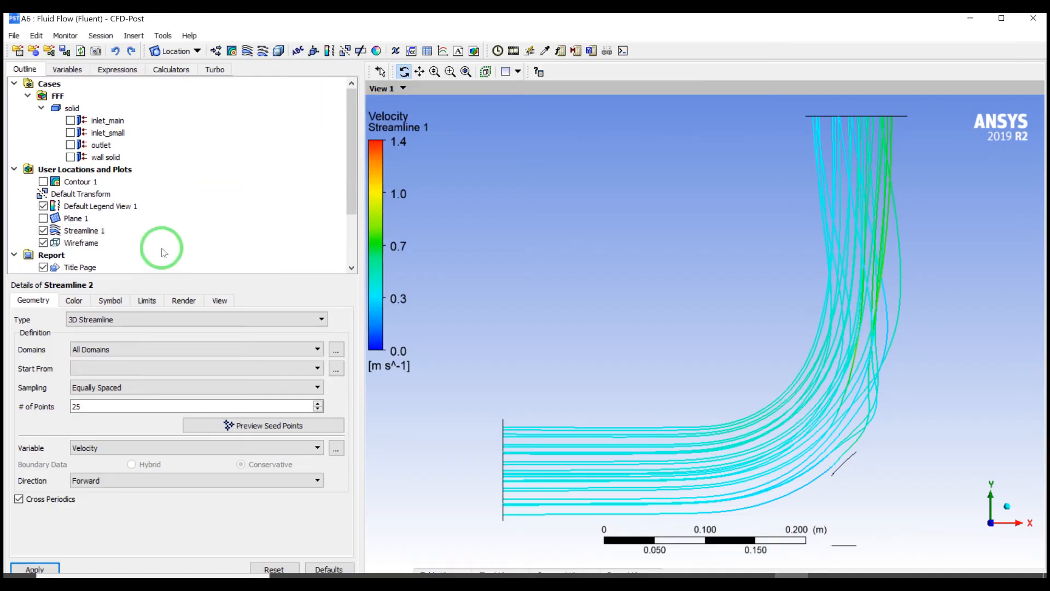
{"action": "left_click", "coordinate": [109, 373]}
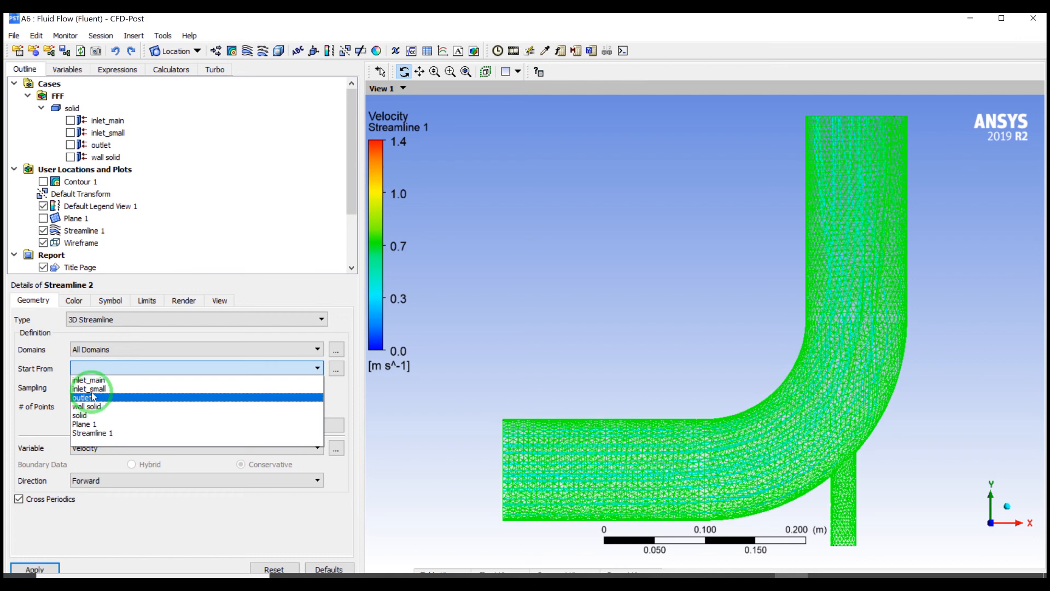
{"action": "left_click", "coordinate": [92, 389]}
{"action": "left_click", "coordinate": [54, 565]}
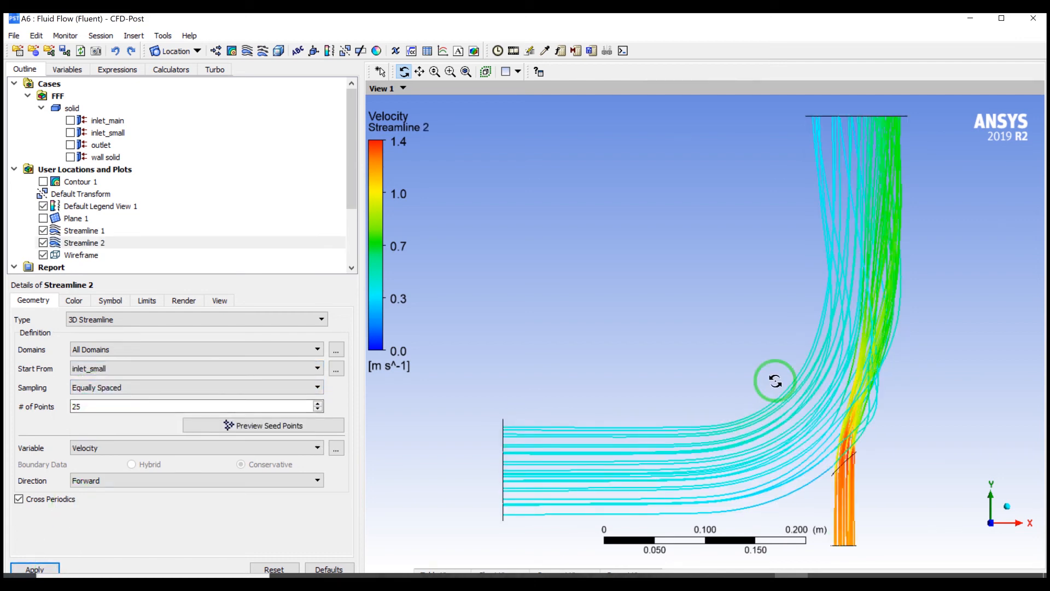
Step: Set up a Quick Animation of Streamline 1 and Streamline 2 together, play it in an angled view and stop it
{"action": "left_click_drag", "start_coordinate": [727, 354], "coordinate": [705, 380]}
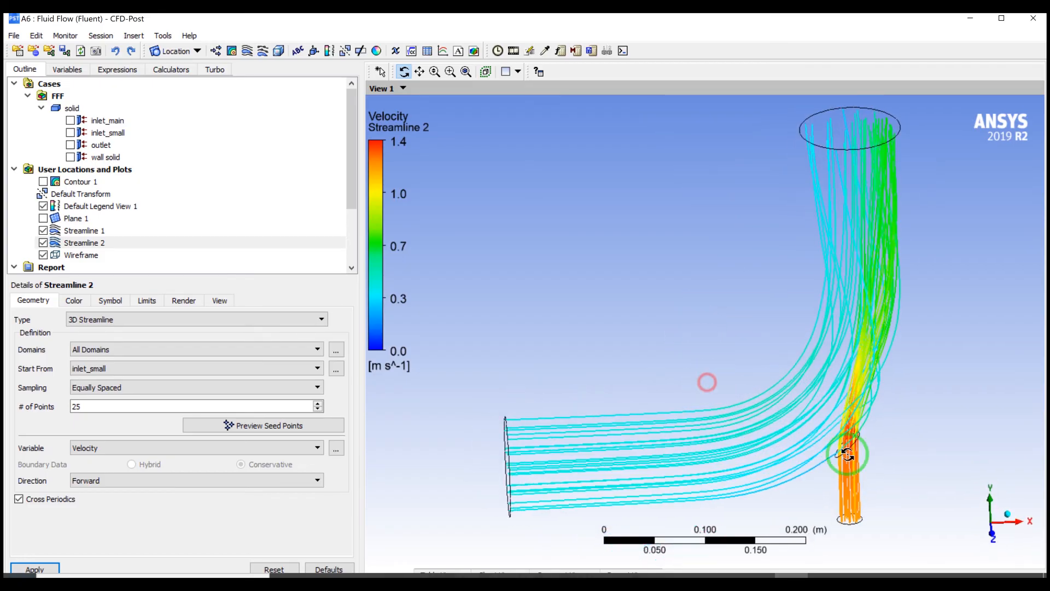
{"action": "left_click_drag", "start_coordinate": [817, 417], "coordinate": [834, 414]}
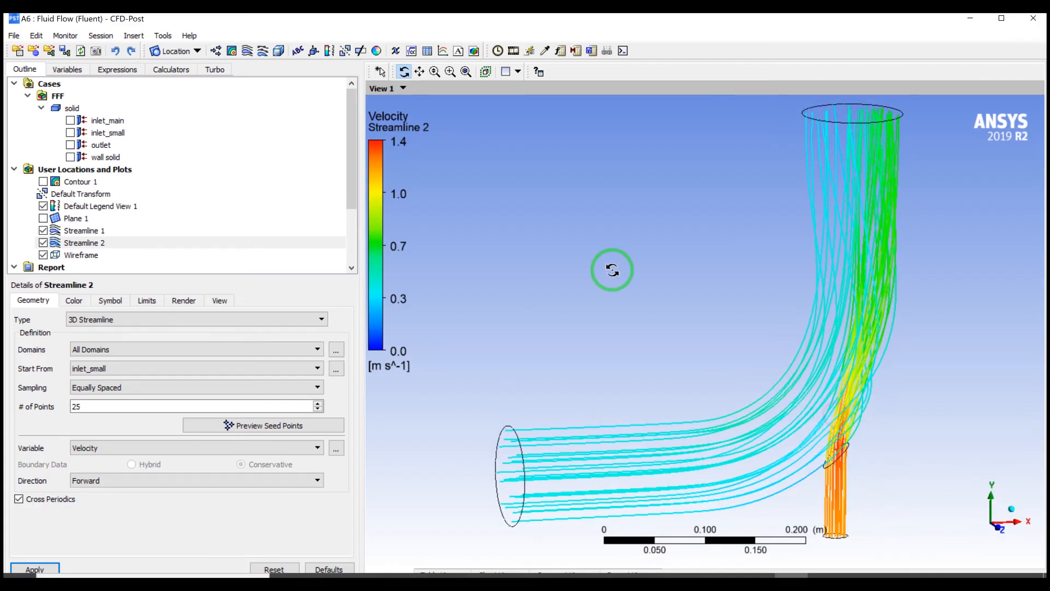
{"action": "left_click", "coordinate": [514, 52]}
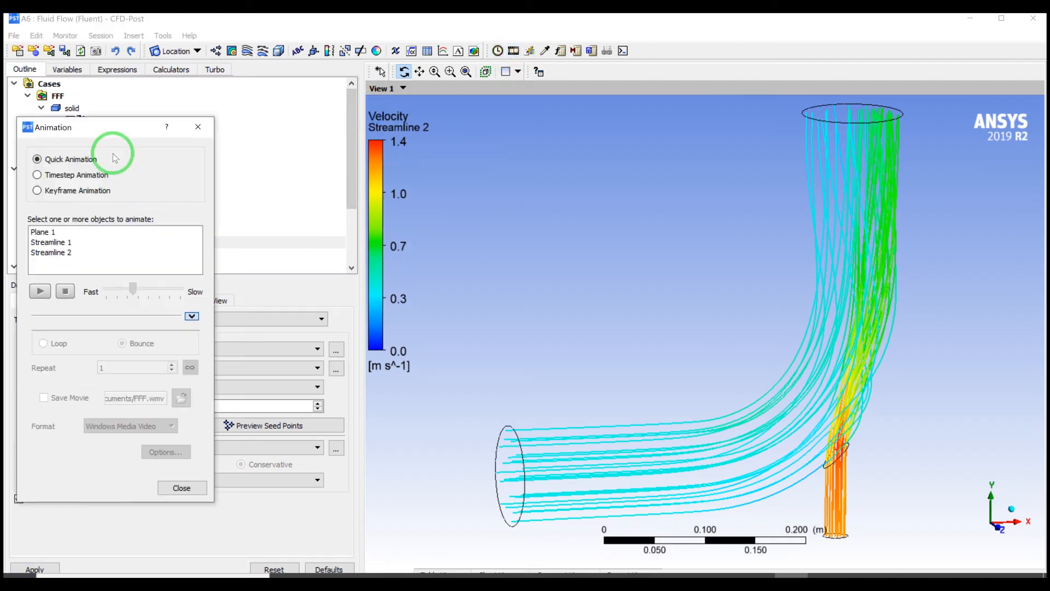
{"action": "left_click_drag", "start_coordinate": [113, 137], "coordinate": [169, 126]}
{"action": "left_click", "coordinate": [107, 230]}
{"action": "left_click", "coordinate": [121, 242], "text": "ctrl"}
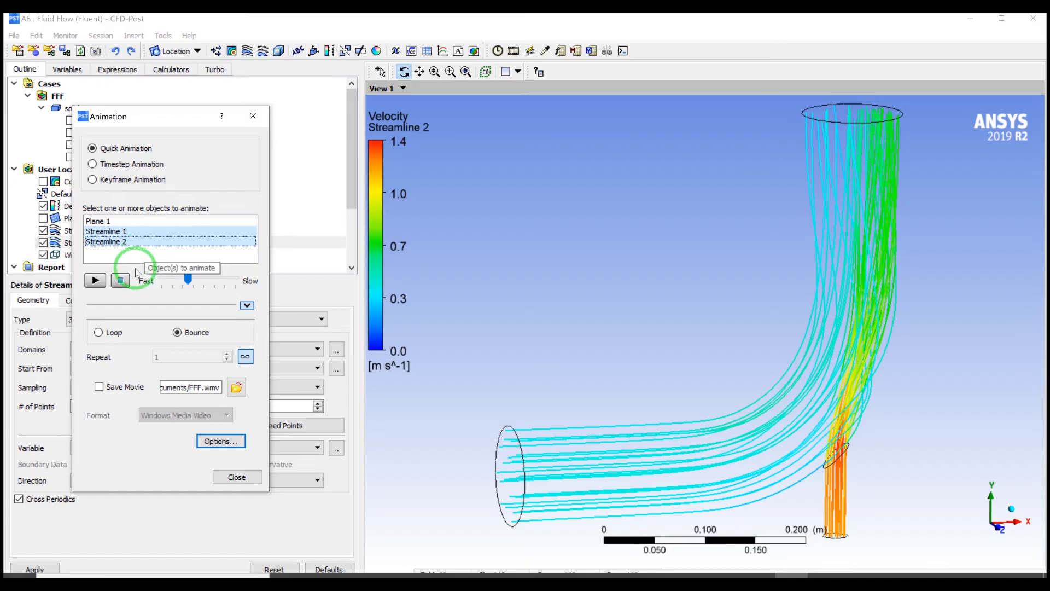
{"action": "left_click", "coordinate": [94, 281]}
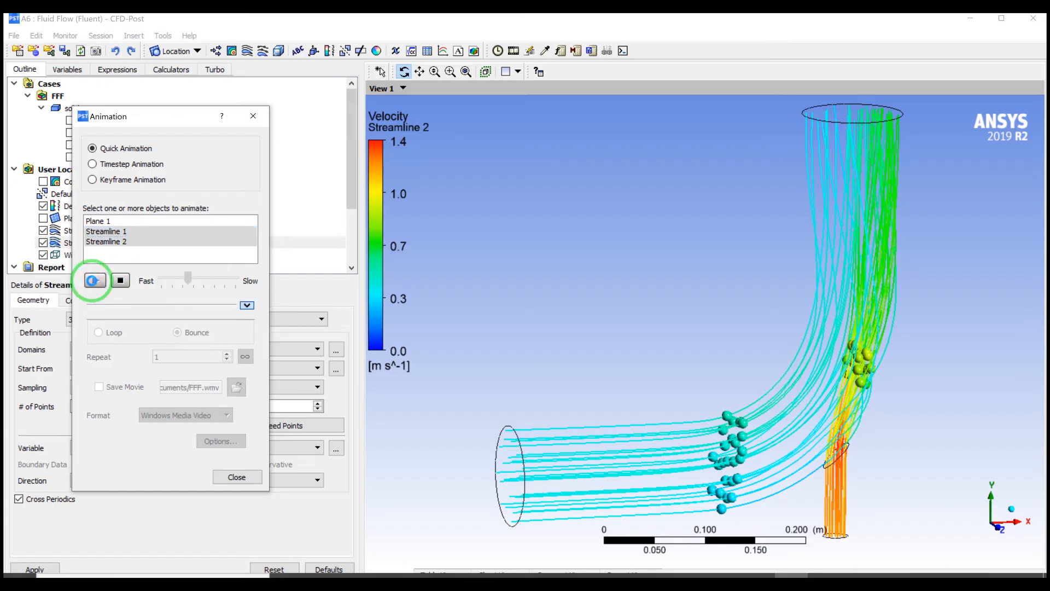
{"action": "left_click", "coordinate": [121, 280]}
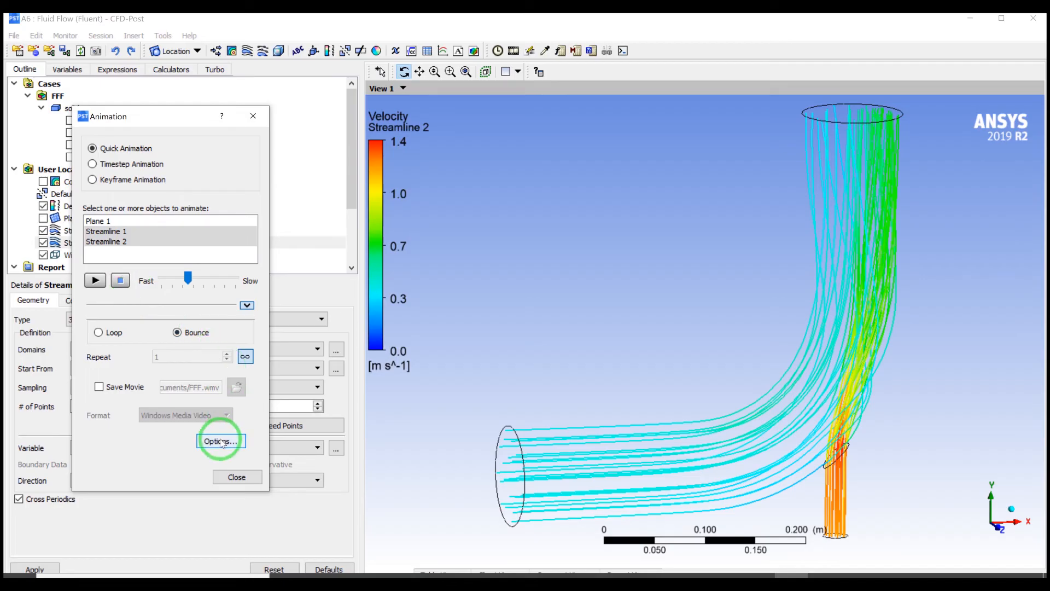
Step: Slow down the streamline animation and set its symbol spacing to 0.1 and symbol size to 0.3
{"action": "left_click_drag", "start_coordinate": [187, 278], "coordinate": [221, 285]}
{"action": "left_click", "coordinate": [214, 441]}
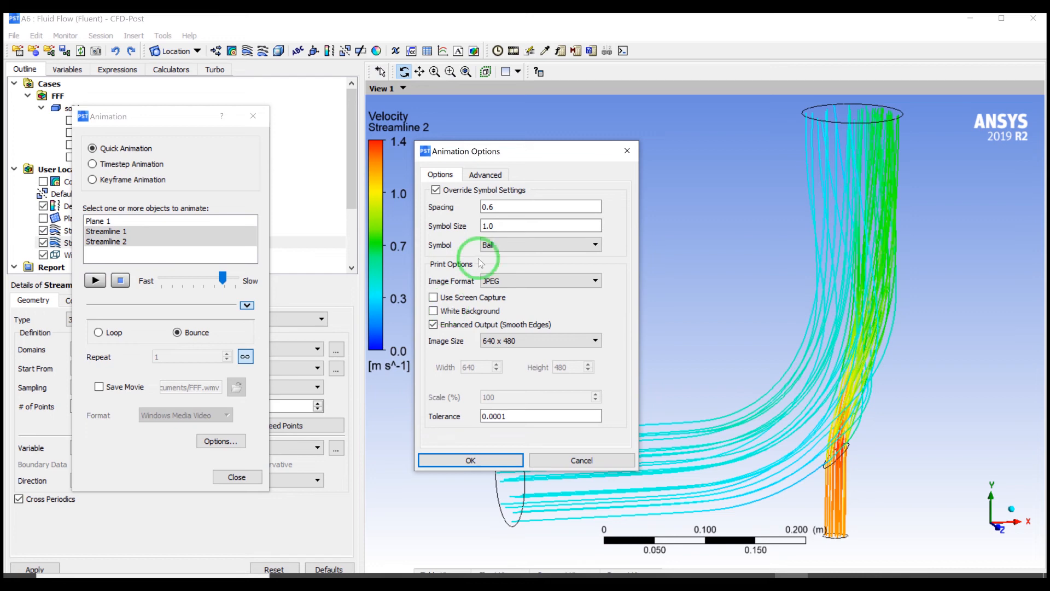
{"action": "left_click", "coordinate": [499, 212]}
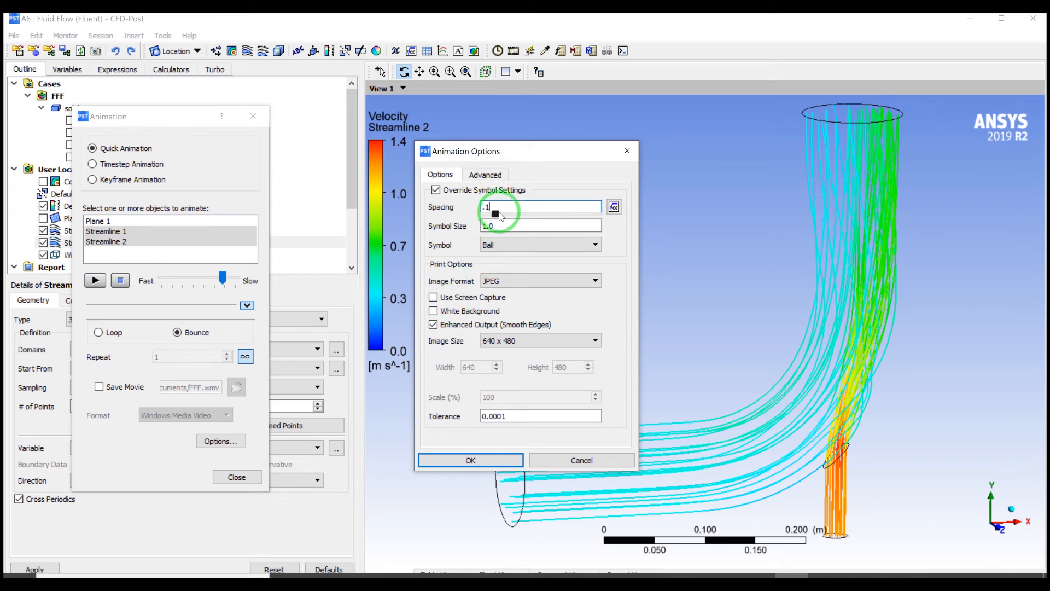
{"action": "left_click", "coordinate": [503, 226]}
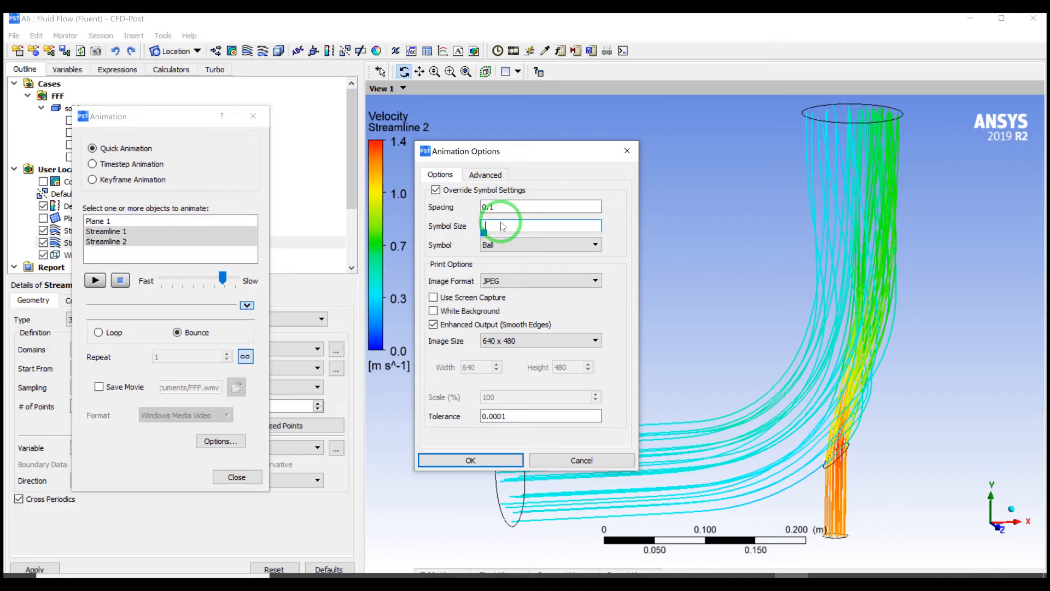
{"action": "type", "text": ".3"}
{"action": "left_click", "coordinate": [447, 294]}
{"action": "left_click", "coordinate": [428, 460]}
Step: Play the animation of both streamlines with the smaller, closer symbols, view it from a slightly changed angle and stop it
{"action": "left_click", "coordinate": [104, 283]}
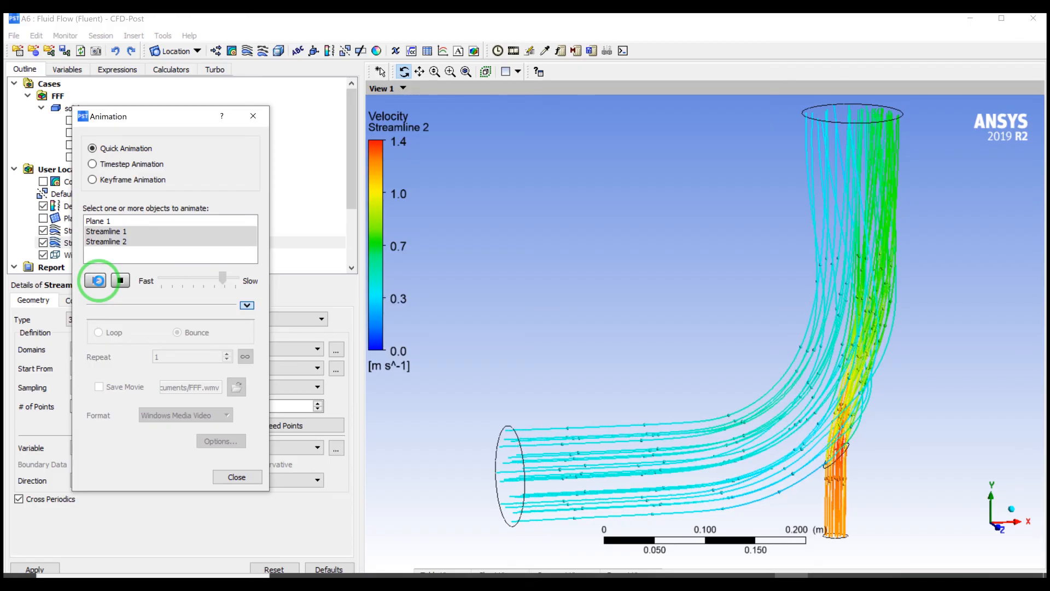
{"action": "mouse_move", "coordinate": [692, 341]}
{"action": "left_mouse_down"}
{"action": "mouse_move", "coordinate": [712, 353]}
{"action": "mouse_move", "coordinate": [686, 356]}
{"action": "mouse_move", "coordinate": [687, 344]}
{"action": "left_mouse_up"}
{"action": "left_click", "coordinate": [118, 280]}
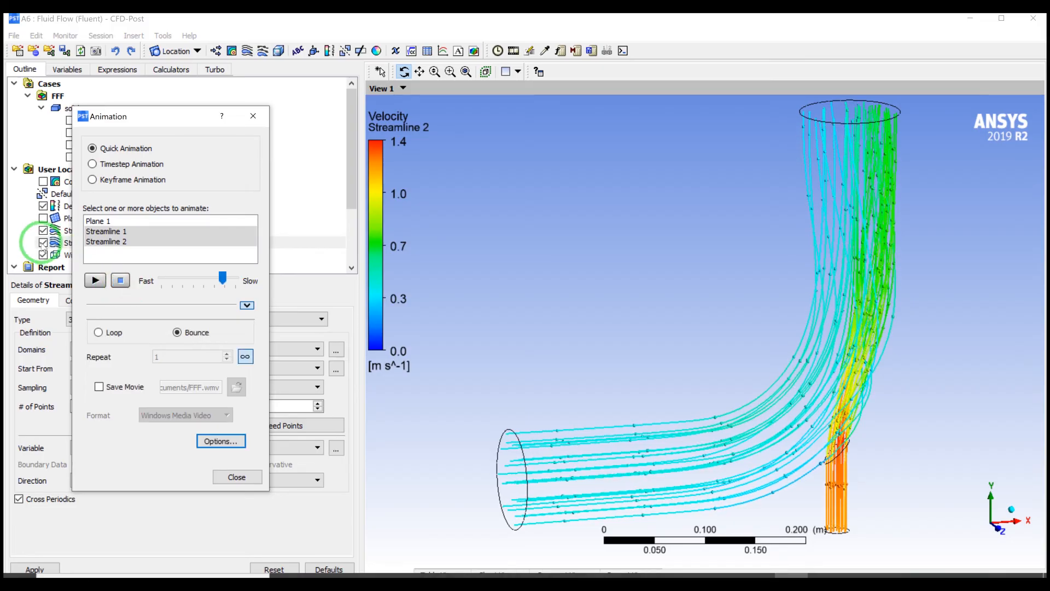
{"action": "left_click", "coordinate": [121, 281]}
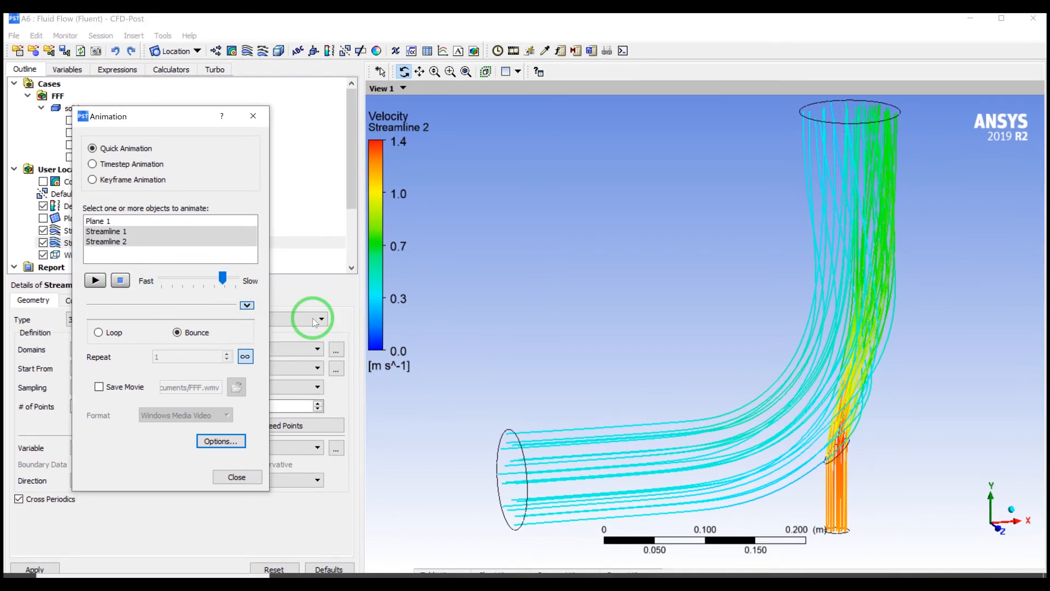
Step: Hide Streamline 1 and Streamline 2 and change the animation symbol to Arrow3D
{"action": "left_click", "coordinate": [43, 242]}
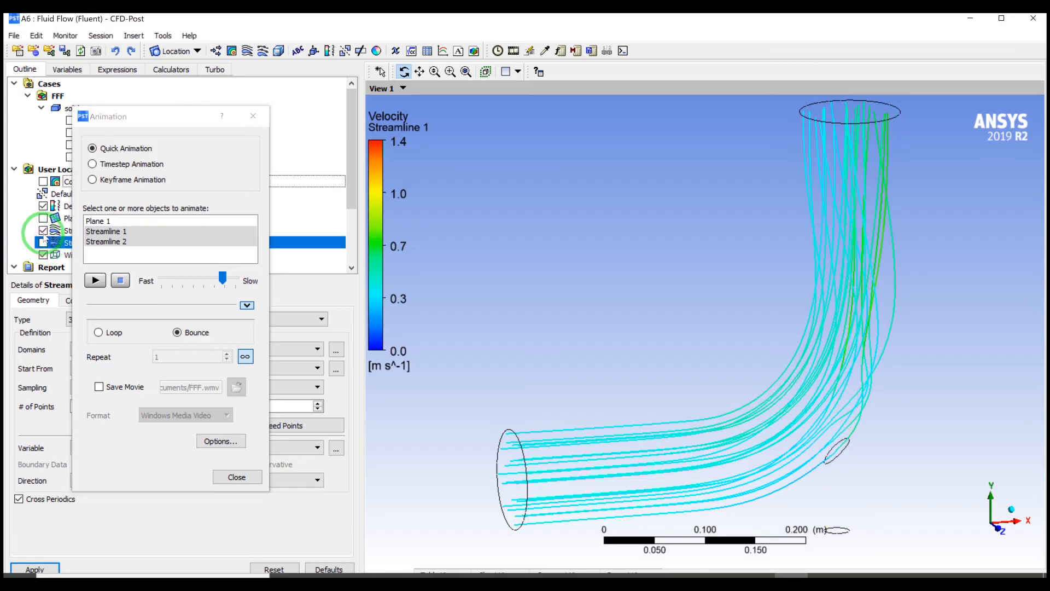
{"action": "left_click", "coordinate": [41, 230]}
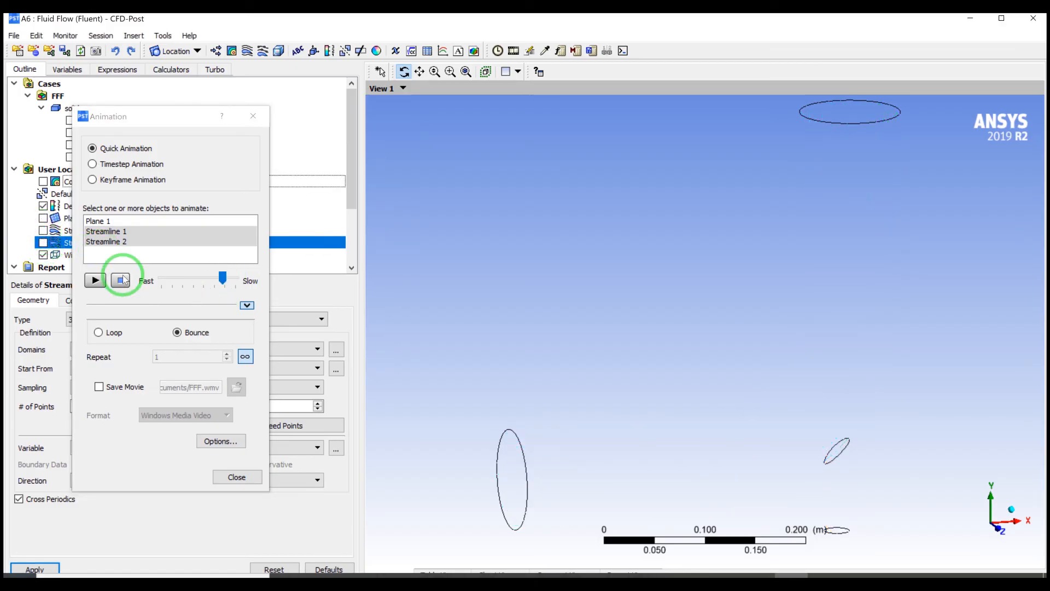
{"action": "left_click", "coordinate": [222, 440]}
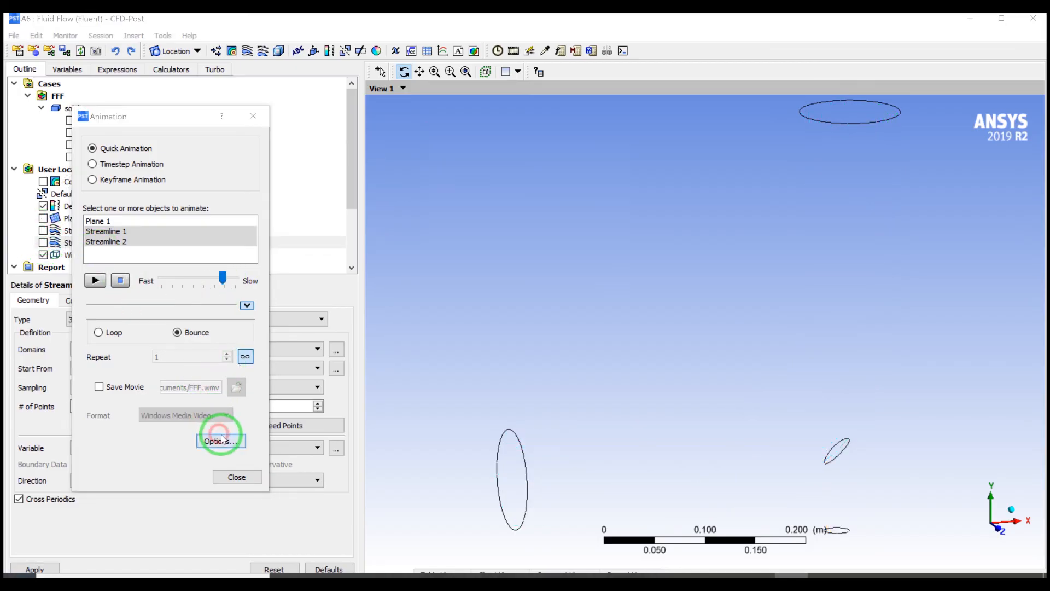
{"action": "left_click", "coordinate": [547, 244]}
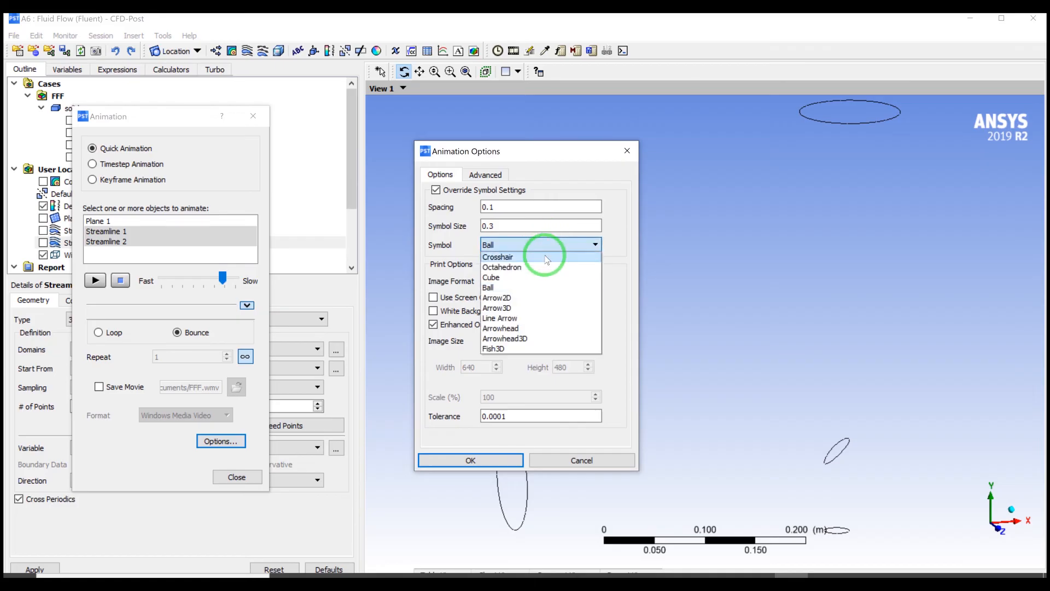
{"action": "left_click", "coordinate": [526, 308]}
{"action": "left_click", "coordinate": [476, 459]}
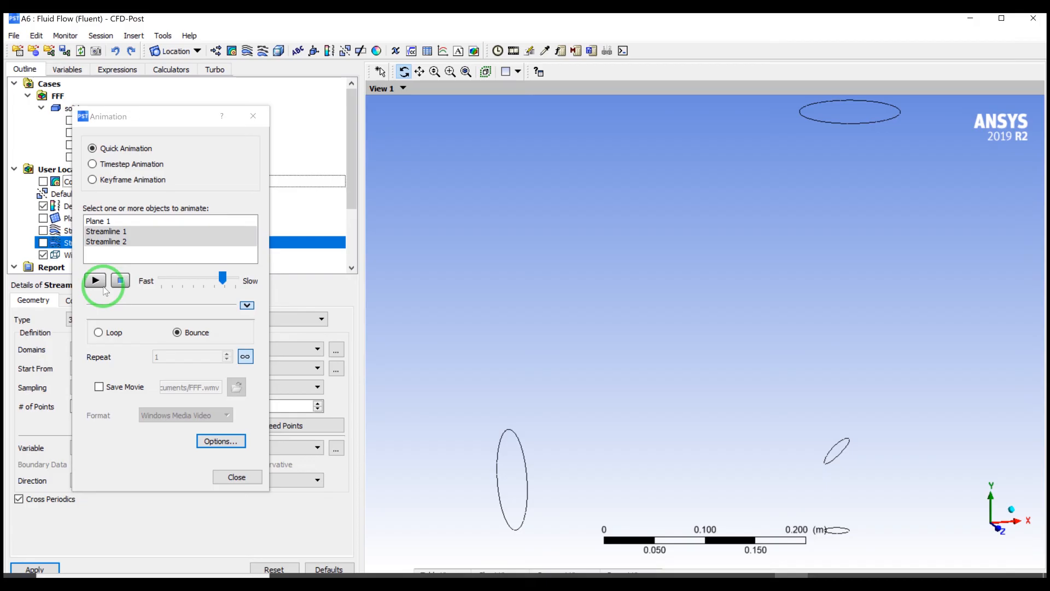
Step: Set the symbol spacing in the animation options to 0.5
{"action": "left_click", "coordinate": [221, 441]}
{"action": "double_click", "coordinate": [512, 213]}
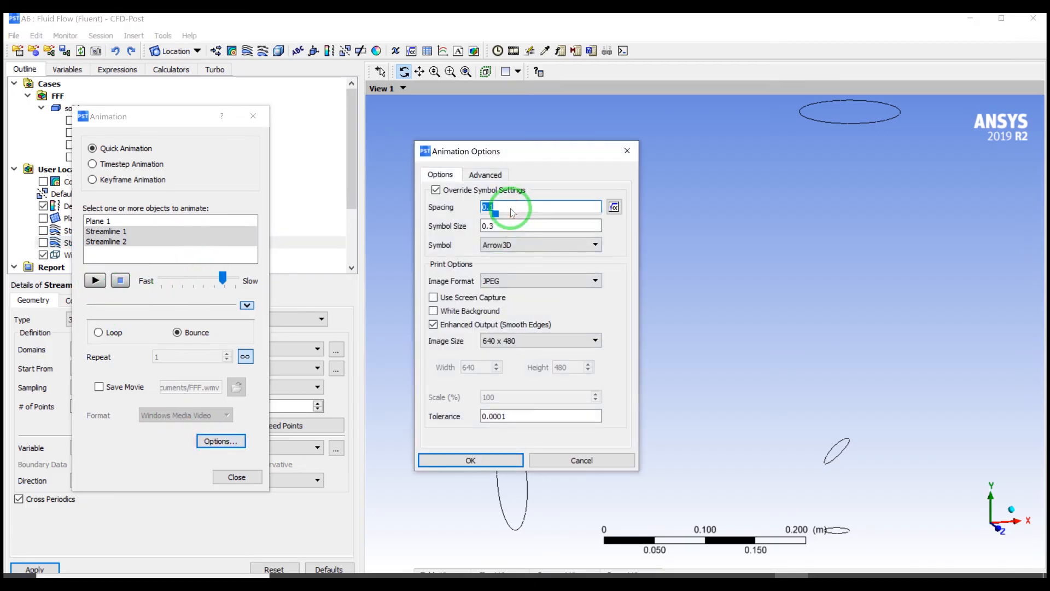
{"action": "type", "text": ".5"}
{"action": "left_click", "coordinate": [470, 460]}
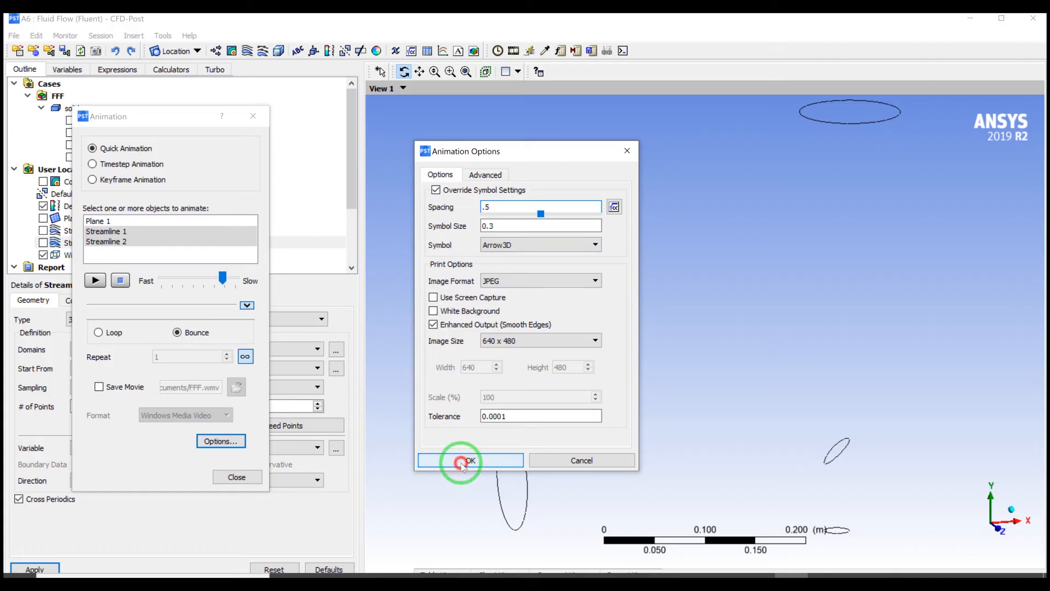
Step: Play the animation of both streamlines with Arrow3D symbols at the new spacing and stop it
{"action": "left_click", "coordinate": [95, 280]}
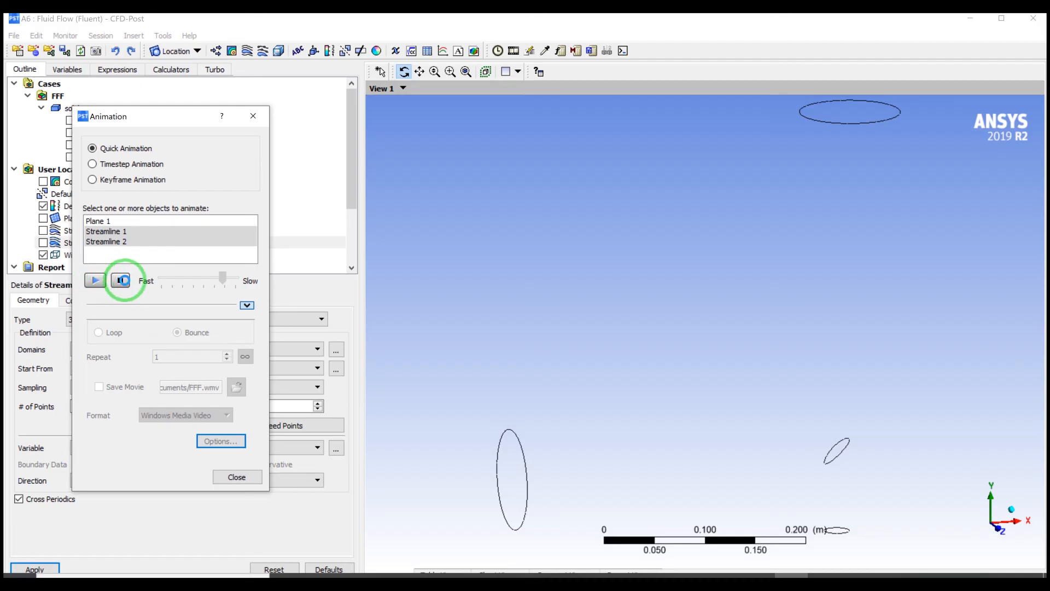
{"action": "left_click", "coordinate": [125, 280]}
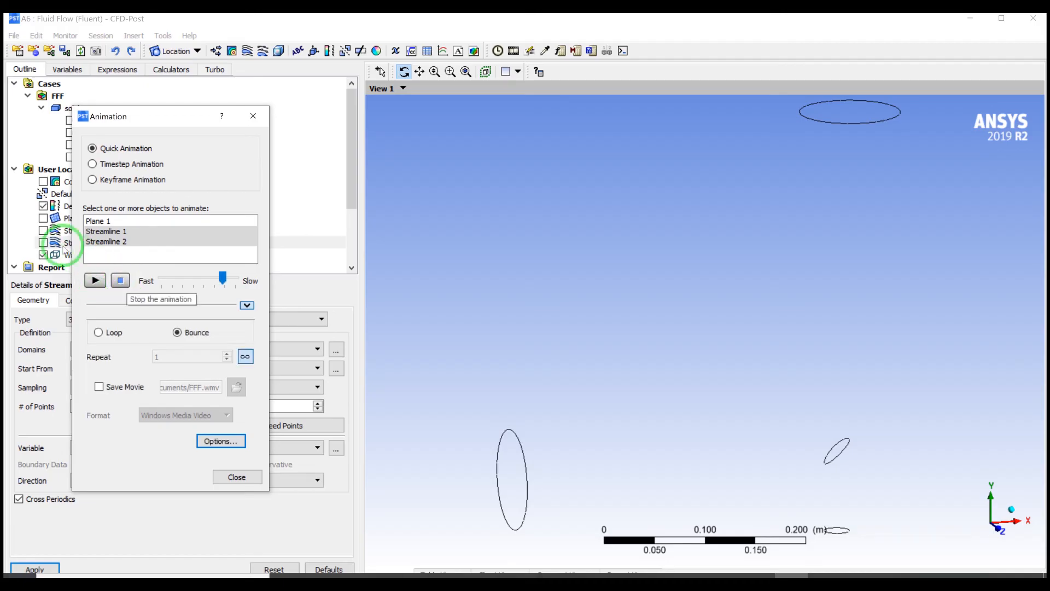
Step: Display Streamline 2 and turn off its stream lines in the symbol settings
{"action": "left_click", "coordinate": [43, 253]}
{"action": "left_click", "coordinate": [43, 242]}
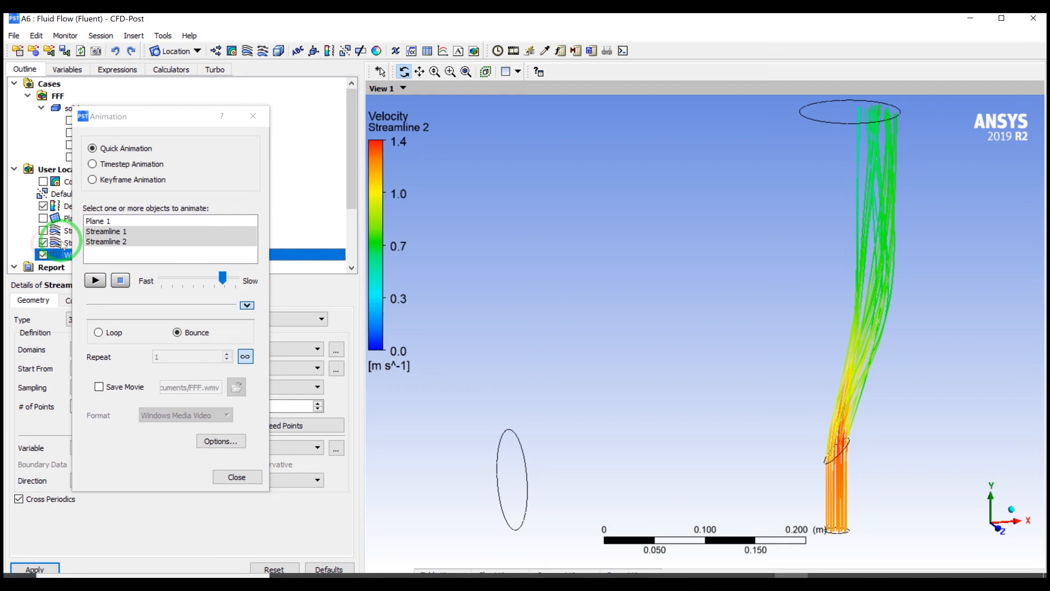
{"action": "left_click", "coordinate": [57, 242]}
{"action": "left_click_drag", "start_coordinate": [176, 116], "coordinate": [455, 116]}
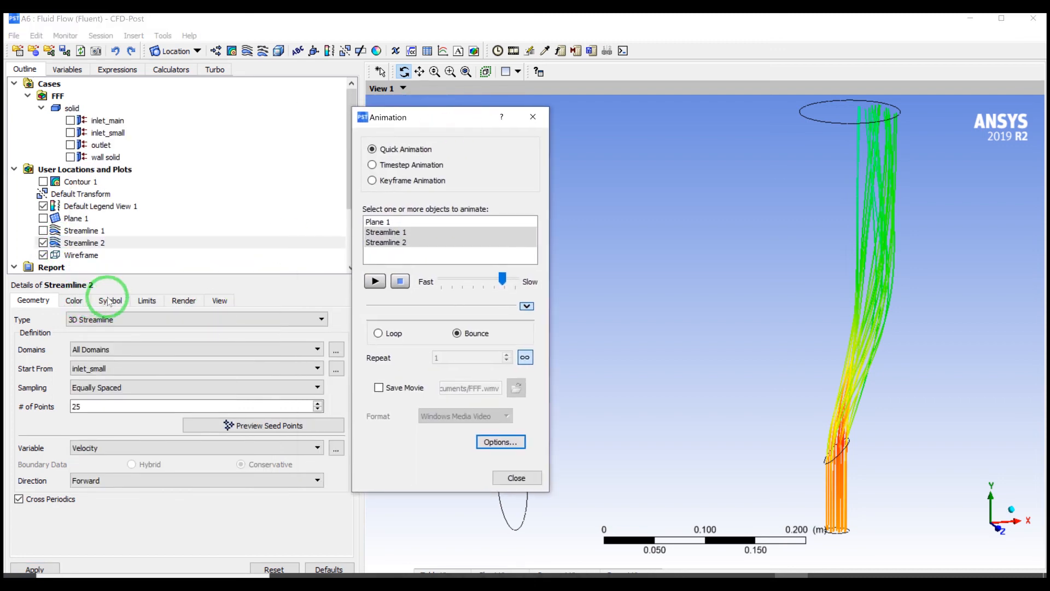
{"action": "left_click", "coordinate": [82, 304]}
{"action": "left_click", "coordinate": [103, 303]}
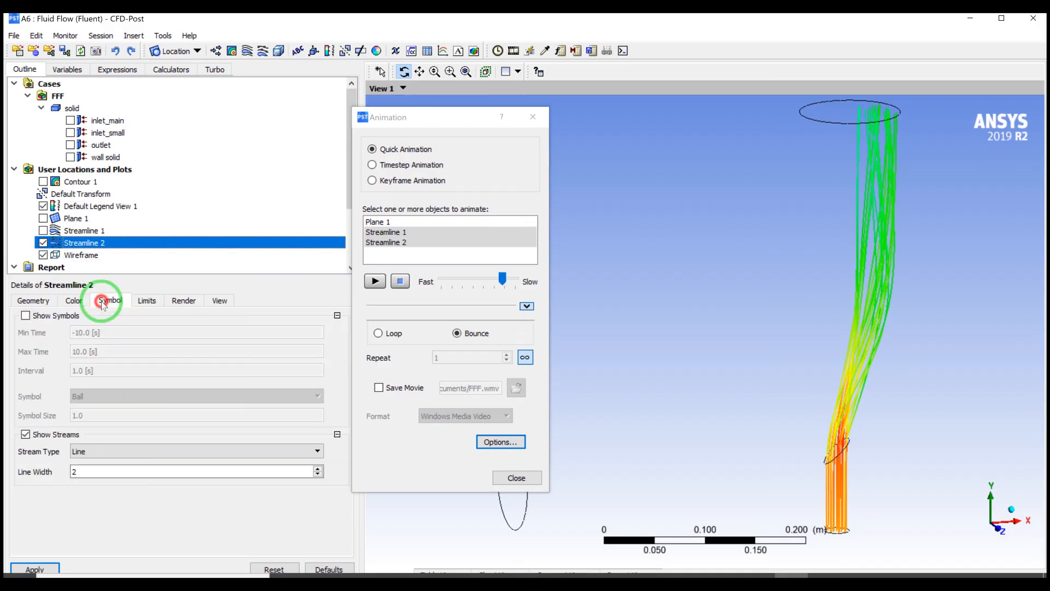
{"action": "left_click", "coordinate": [30, 434]}
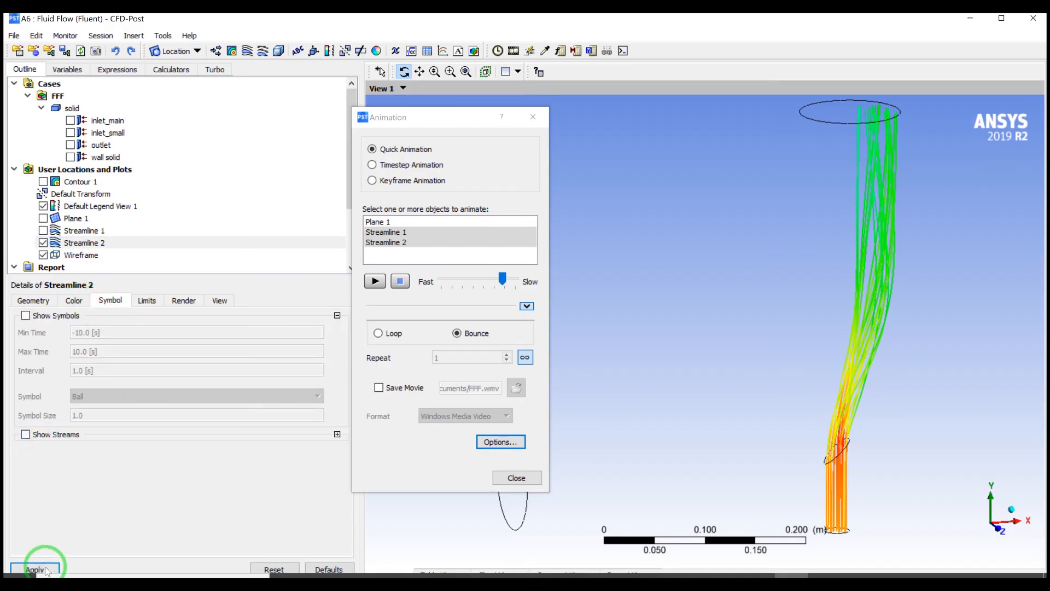
{"action": "left_click", "coordinate": [34, 568]}
Step: Display Streamline 1 and turn off its stream lines as well
{"action": "left_click", "coordinate": [79, 230]}
{"action": "left_click", "coordinate": [43, 230]}
{"action": "left_click", "coordinate": [25, 434]}
{"action": "left_click", "coordinate": [29, 568]}
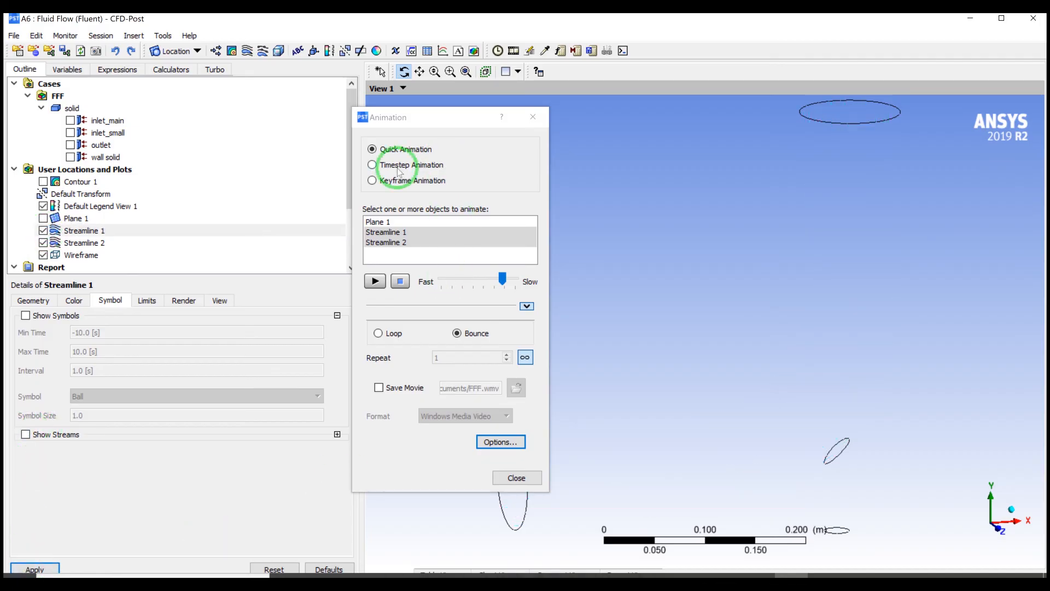
Step: Play the arrow animation of both streamlines without their stream lines and stop it
{"action": "left_click", "coordinate": [375, 281]}
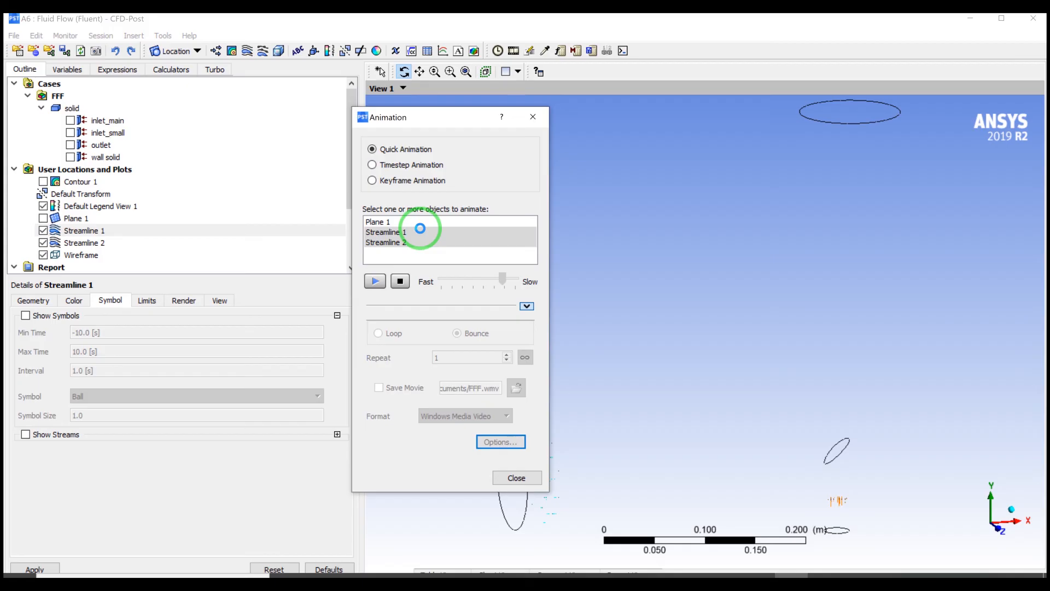
{"action": "left_click_drag", "start_coordinate": [462, 121], "coordinate": [298, 133]}
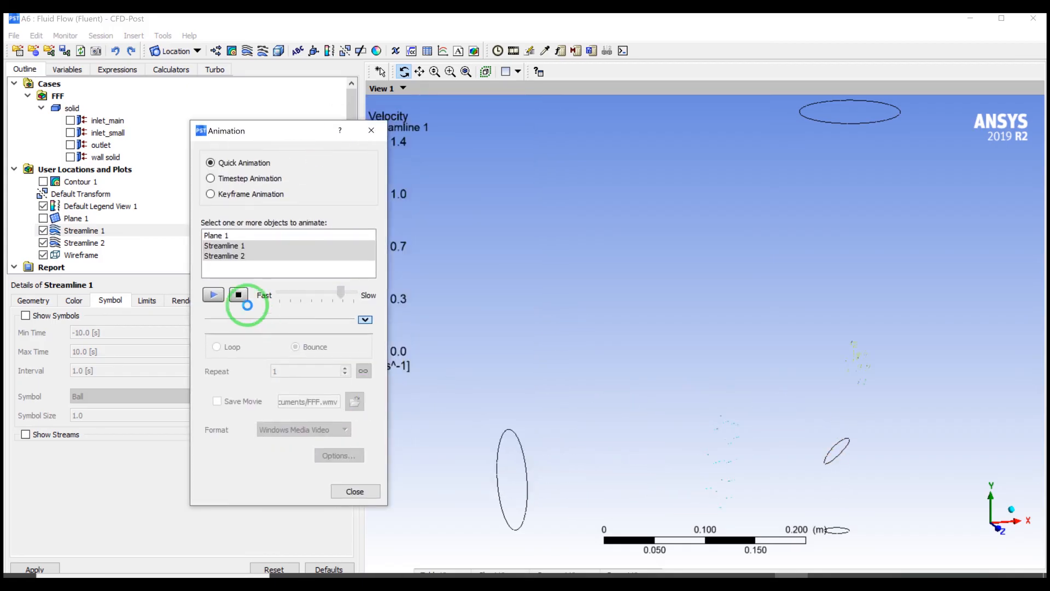
{"action": "left_click", "coordinate": [238, 294]}
Step: Set the animation symbol size to 2 and preview the streamline animation with the larger arrows
{"action": "left_click", "coordinate": [340, 456]}
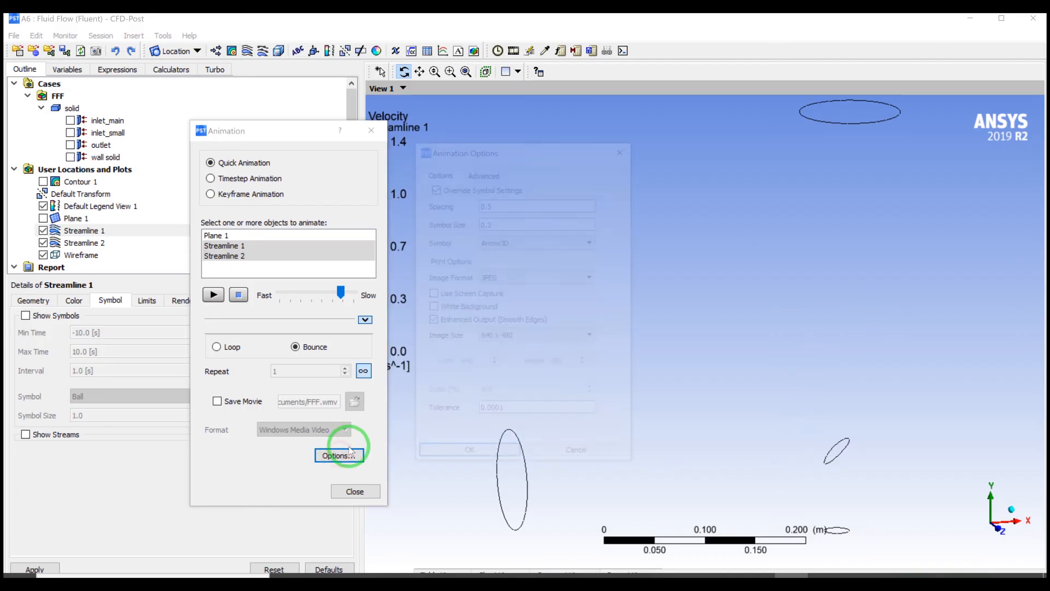
{"action": "double_click", "coordinate": [514, 225]}
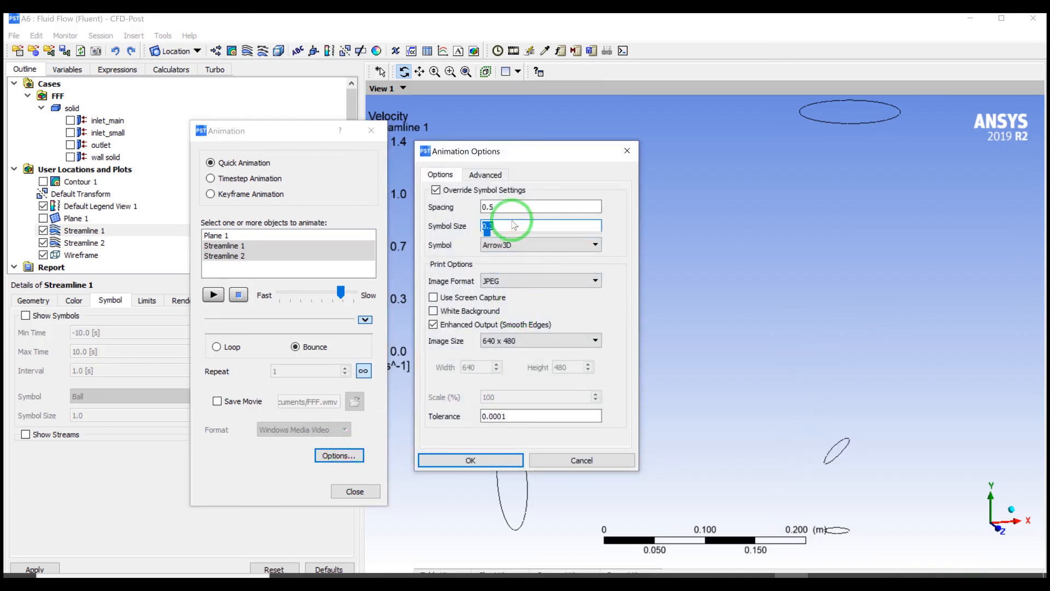
{"action": "type", "text": "1.13"}
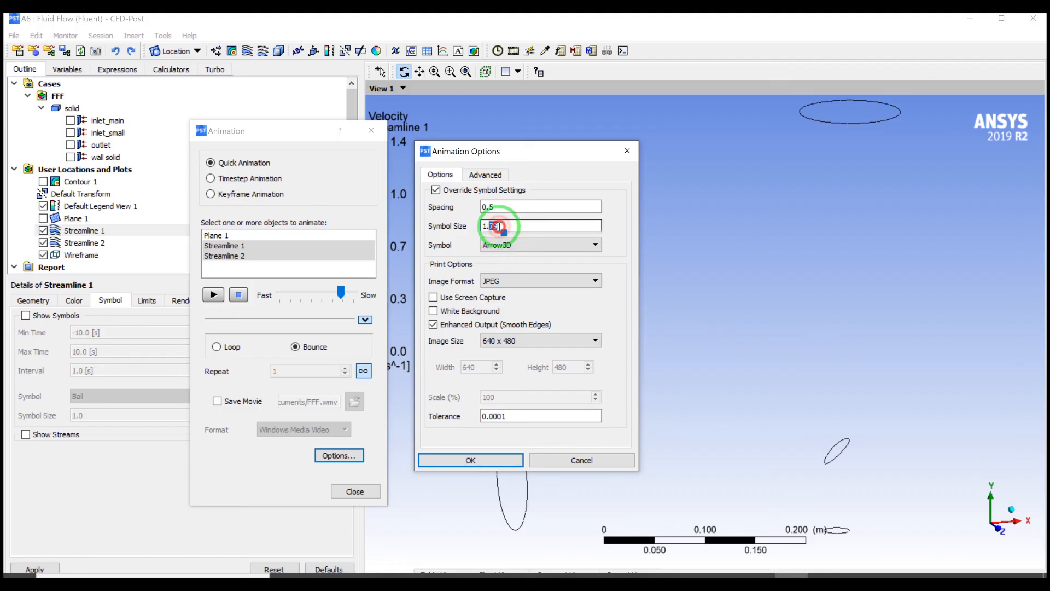
{"action": "left_click", "coordinate": [475, 459]}
{"action": "left_click", "coordinate": [218, 294]}
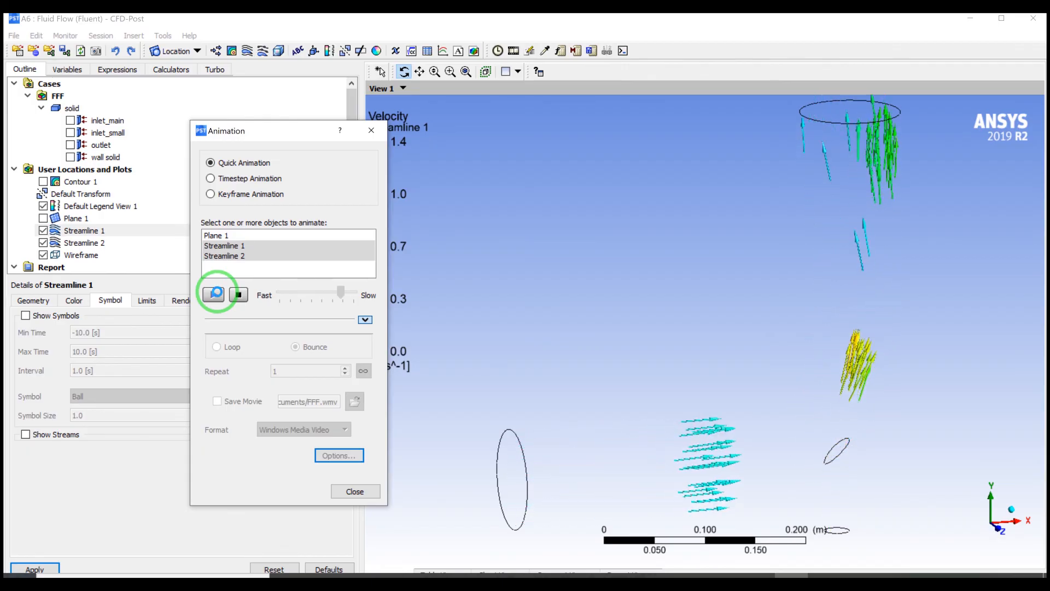
{"action": "left_click", "coordinate": [239, 294]}
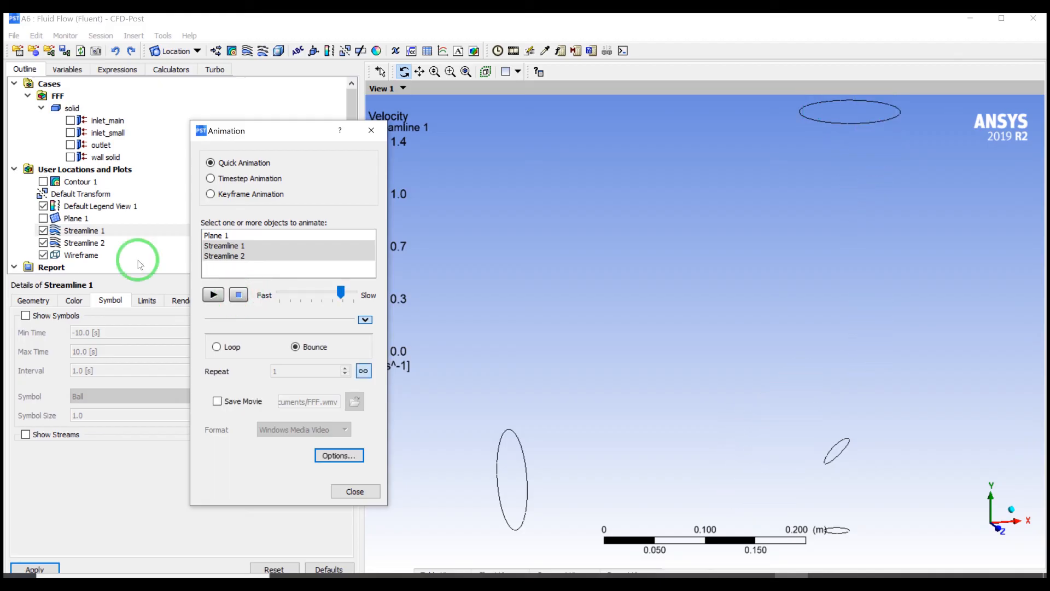
Step: Color Streamline 1 by the Temperature variable and apply the change
{"action": "left_click", "coordinate": [82, 231]}
{"action": "left_click", "coordinate": [74, 300]}
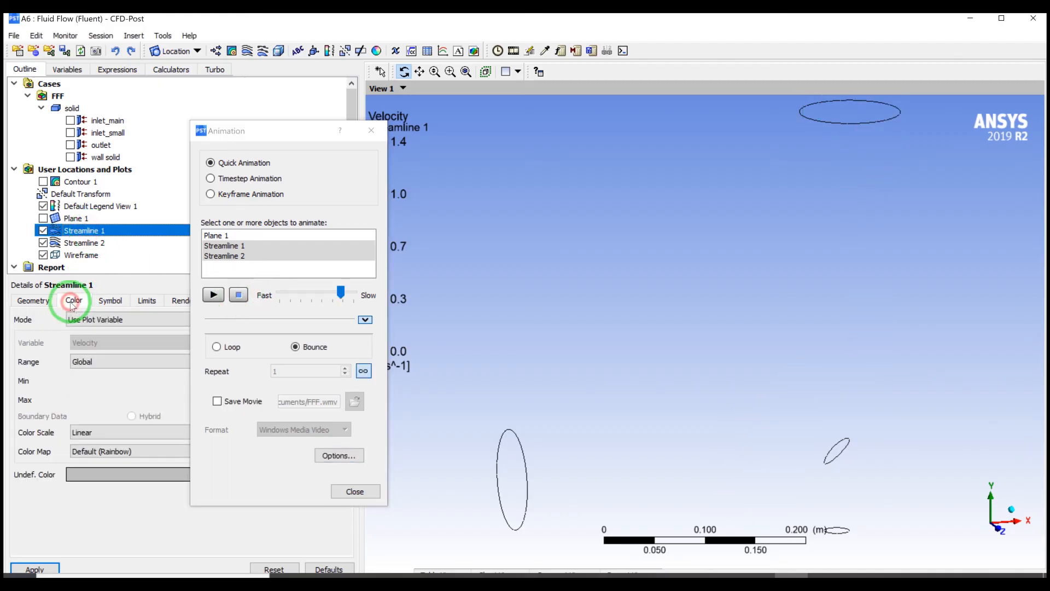
{"action": "left_click", "coordinate": [96, 319]}
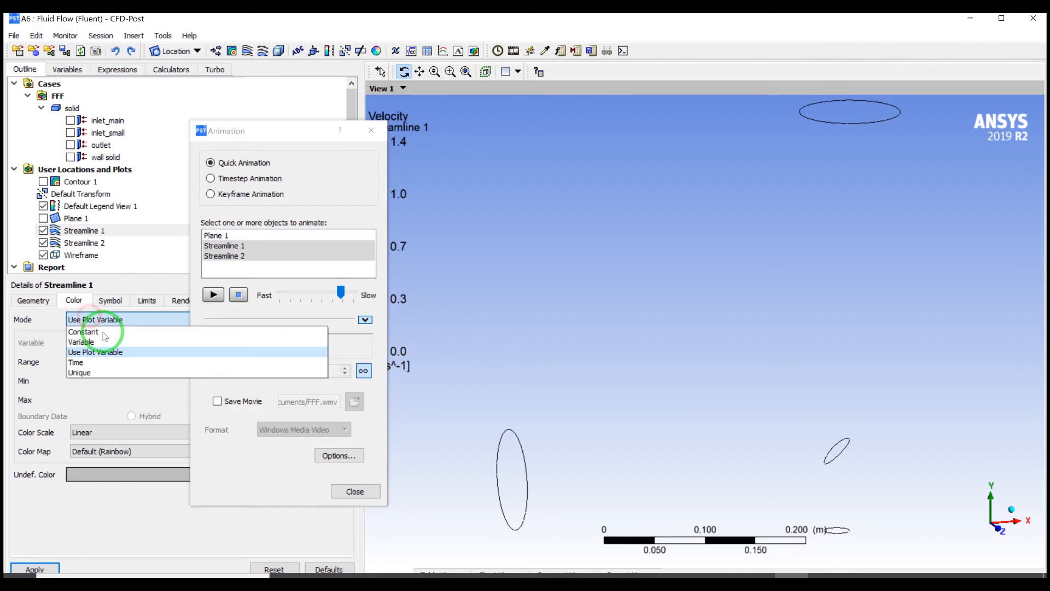
{"action": "left_click", "coordinate": [106, 344]}
{"action": "left_click", "coordinate": [97, 343]}
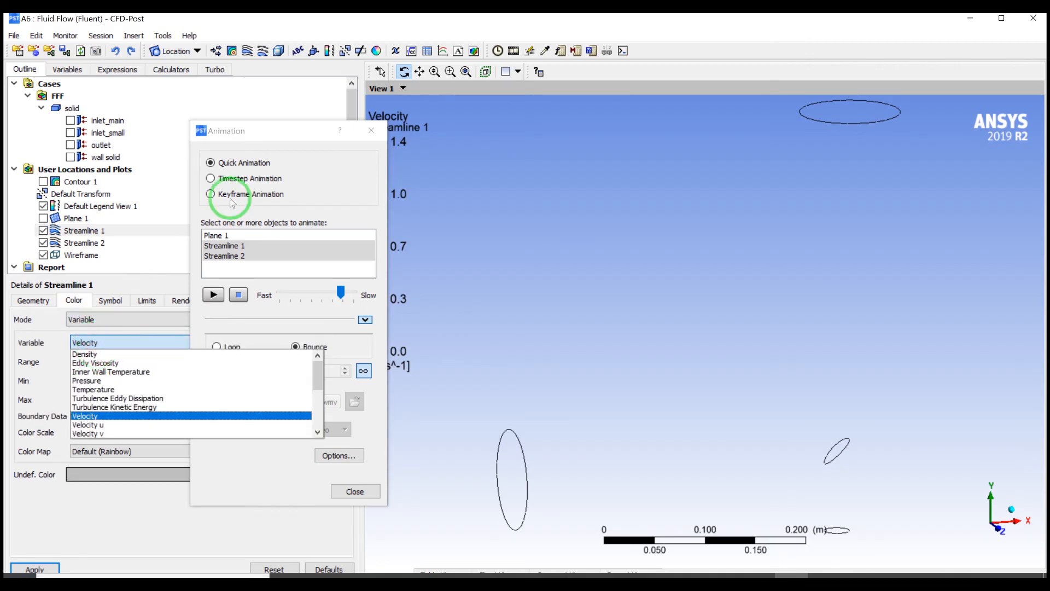
{"action": "left_click", "coordinate": [326, 130]}
{"action": "left_click_drag", "start_coordinate": [321, 132], "coordinate": [520, 112]}
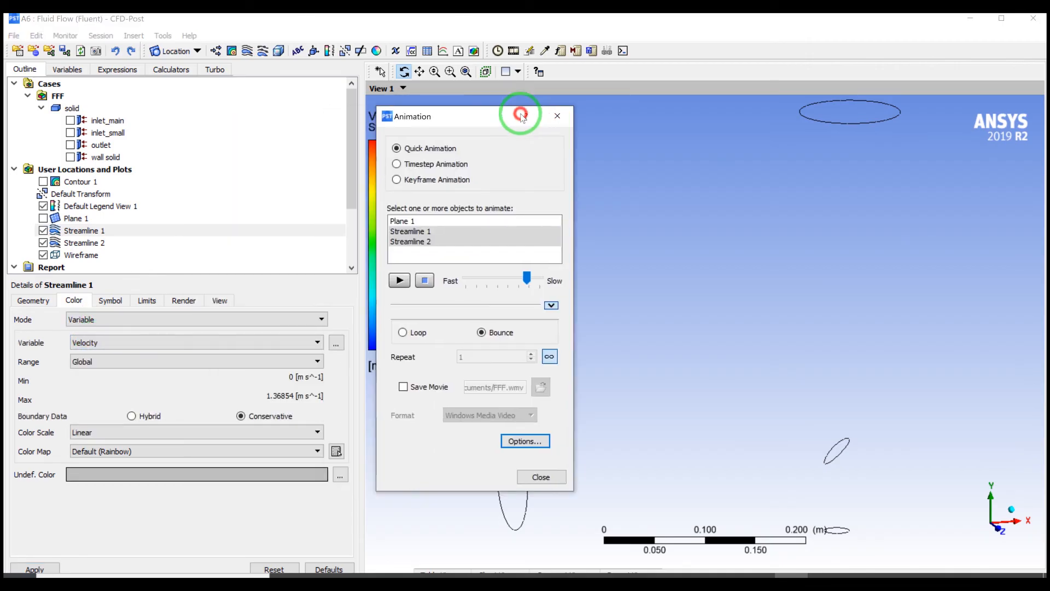
{"action": "left_click", "coordinate": [122, 341]}
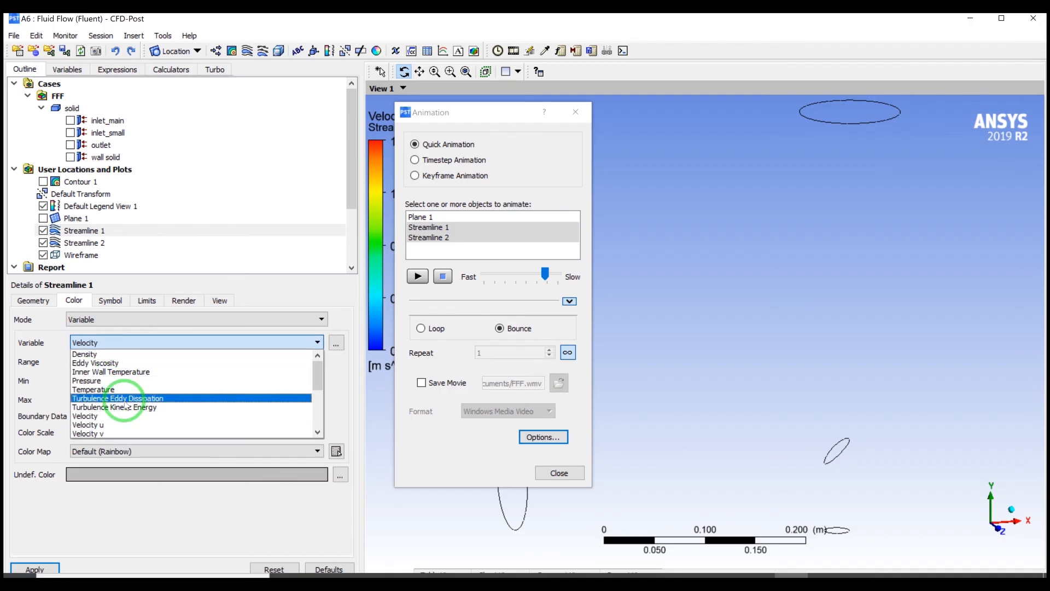
{"action": "left_click", "coordinate": [102, 389]}
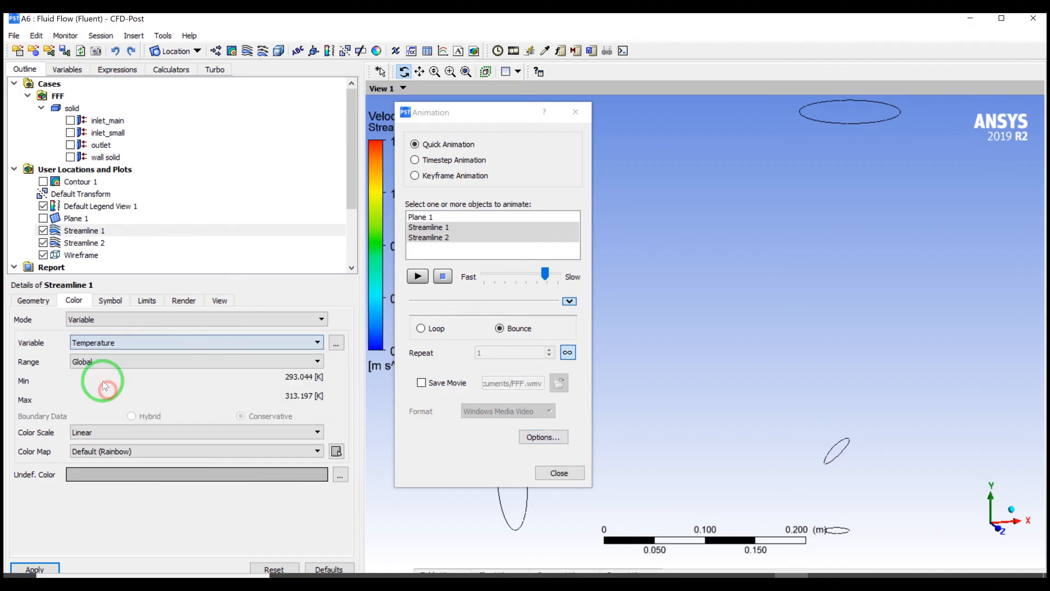
{"action": "left_click", "coordinate": [47, 568]}
Step: Color Streamline 2 by the Temperature variable with the global range and apply the change
{"action": "left_click", "coordinate": [93, 242]}
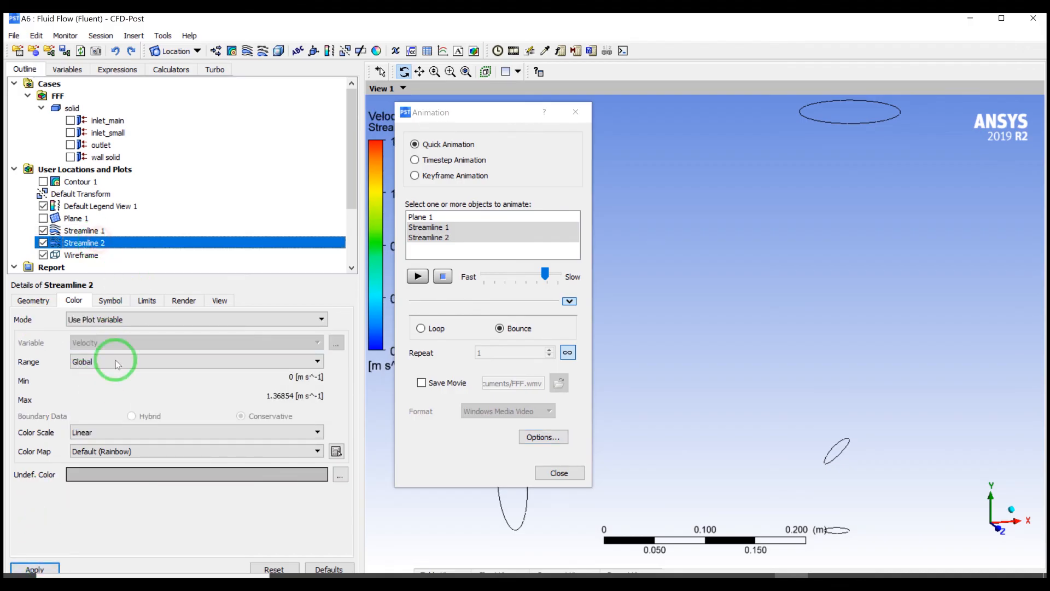
{"action": "left_click", "coordinate": [100, 363]}
{"action": "left_click", "coordinate": [94, 320]}
{"action": "left_click", "coordinate": [93, 321]}
{"action": "left_click", "coordinate": [91, 321]}
{"action": "left_click", "coordinate": [96, 342]}
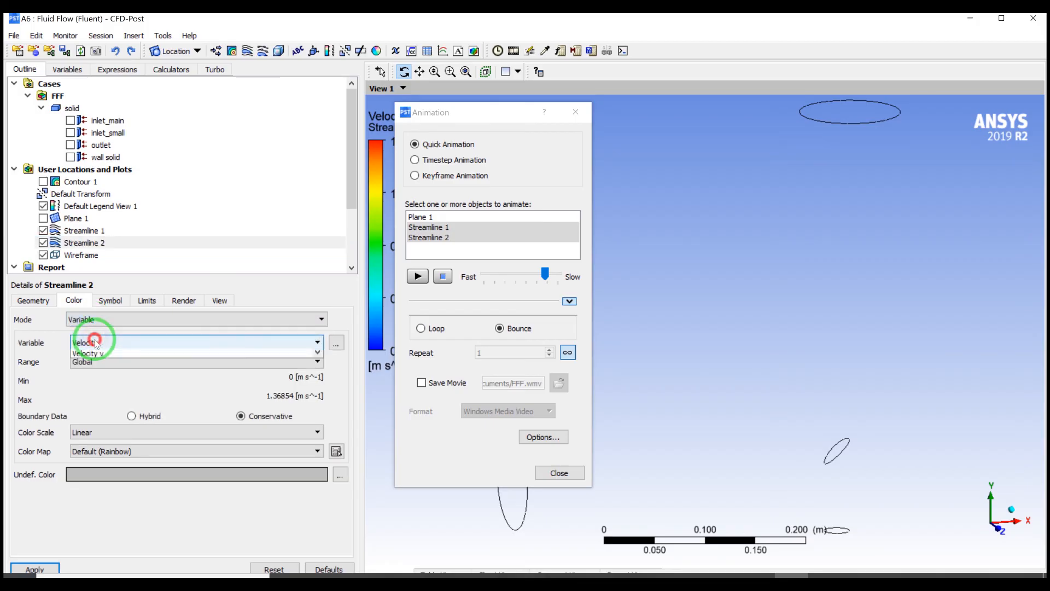
{"action": "left_click", "coordinate": [85, 343]}
{"action": "left_click", "coordinate": [93, 389]}
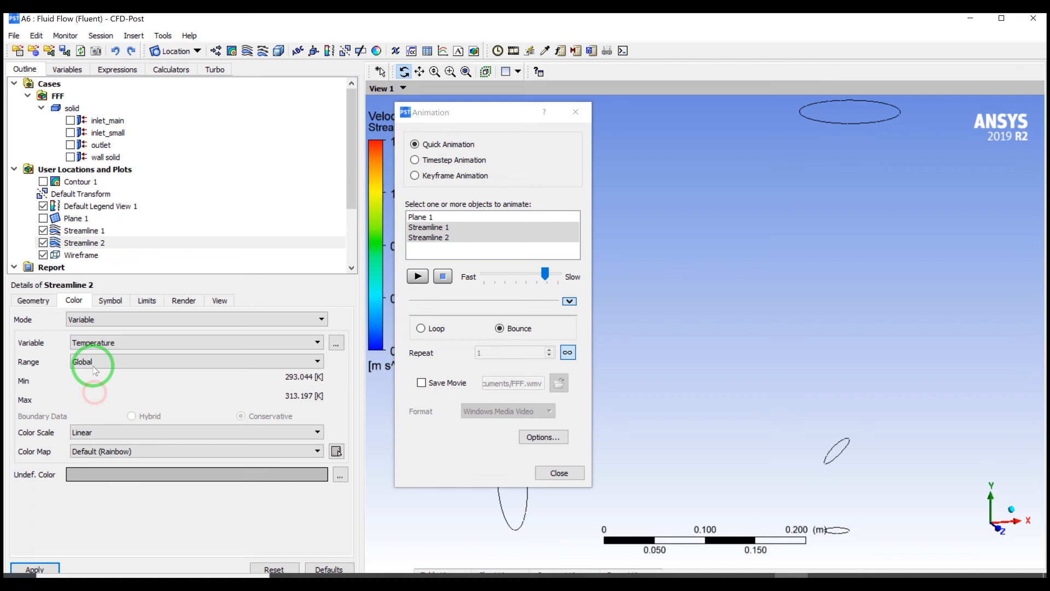
{"action": "left_click", "coordinate": [34, 568]}
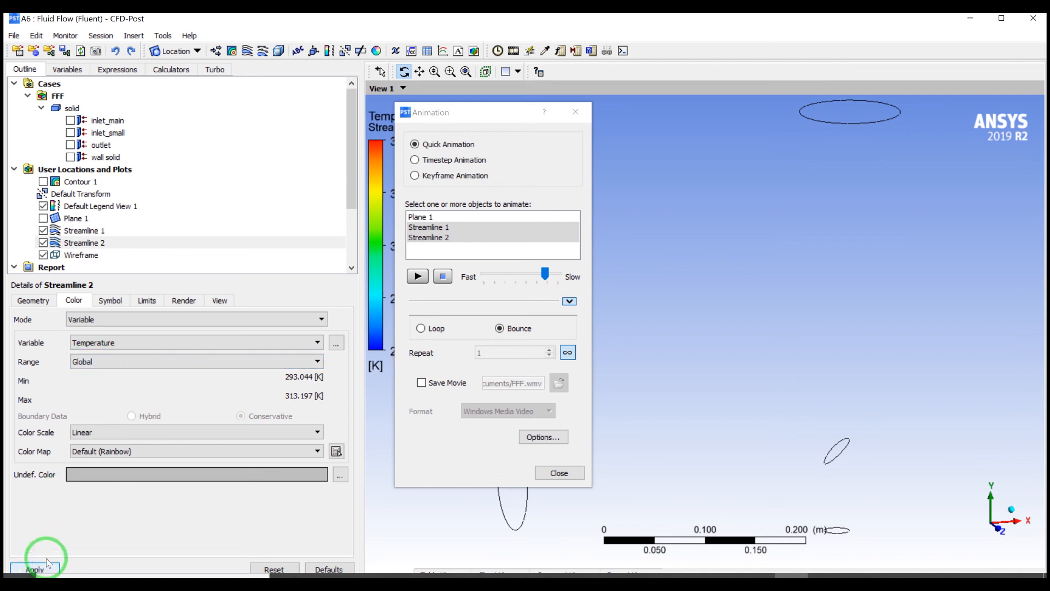
Step: Play the temperature-colored arrow animation of both streamlines and move the Animation window clear of the legend
{"action": "left_click", "coordinate": [413, 277]}
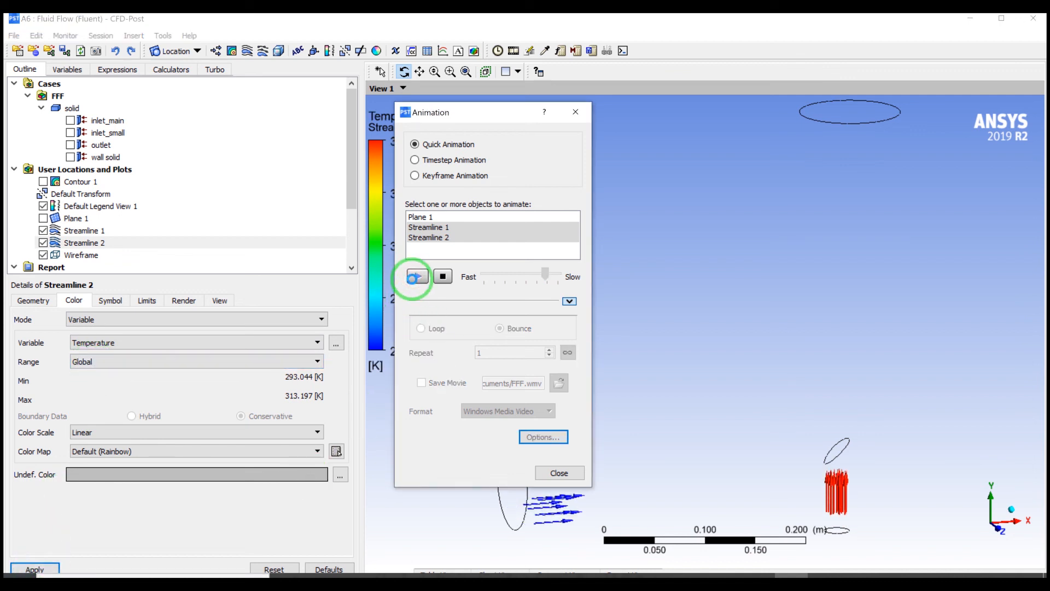
{"action": "left_click_drag", "start_coordinate": [485, 122], "coordinate": [270, 130]}
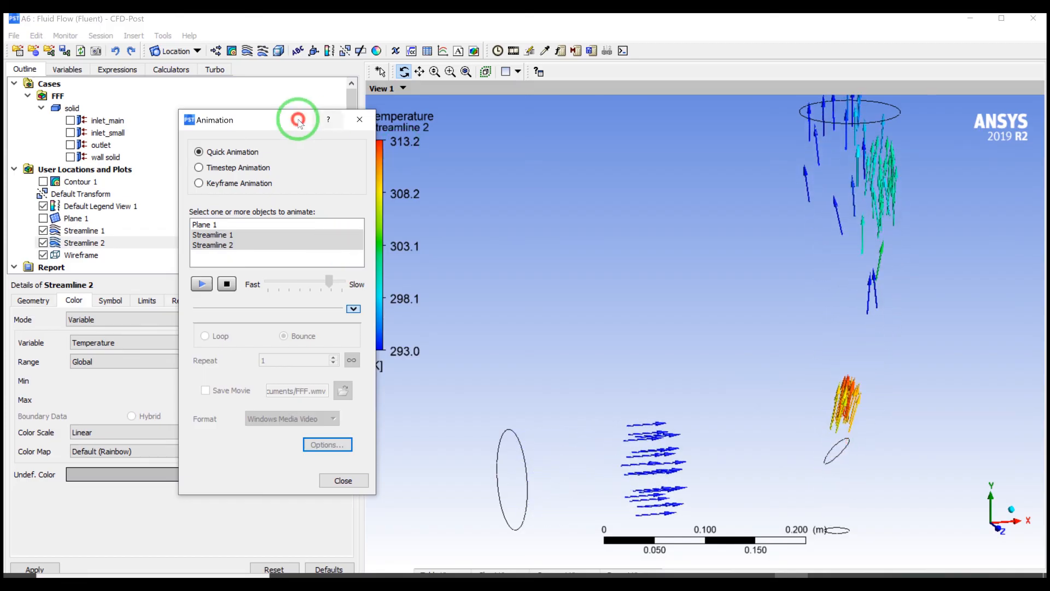
{"action": "left_click_drag", "start_coordinate": [290, 117], "coordinate": [243, 110]}
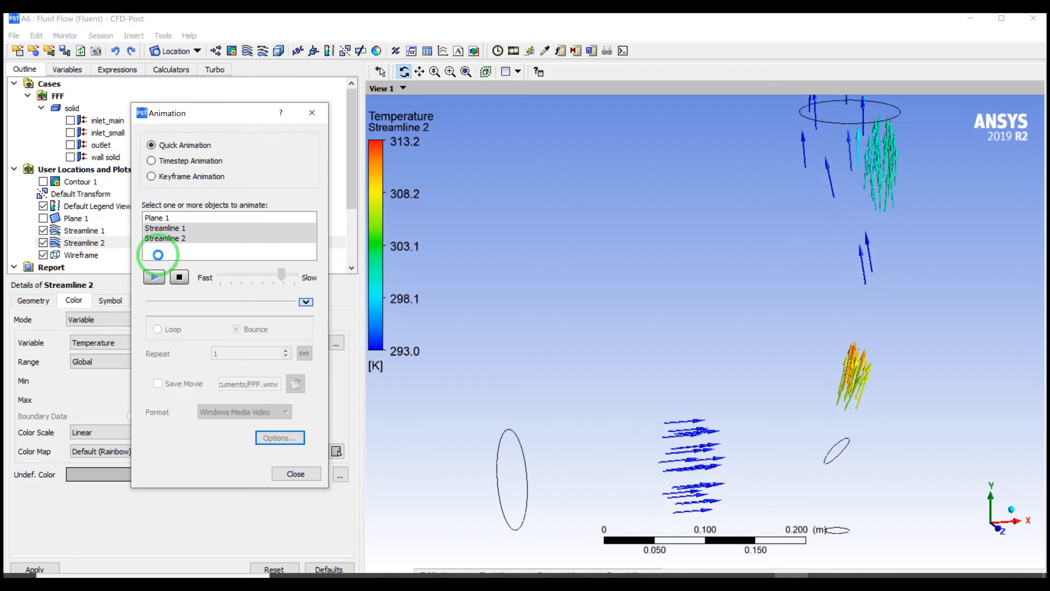
Step: Display Contour 1, play the streamline animation over it and stop it
{"action": "left_click", "coordinate": [41, 184]}
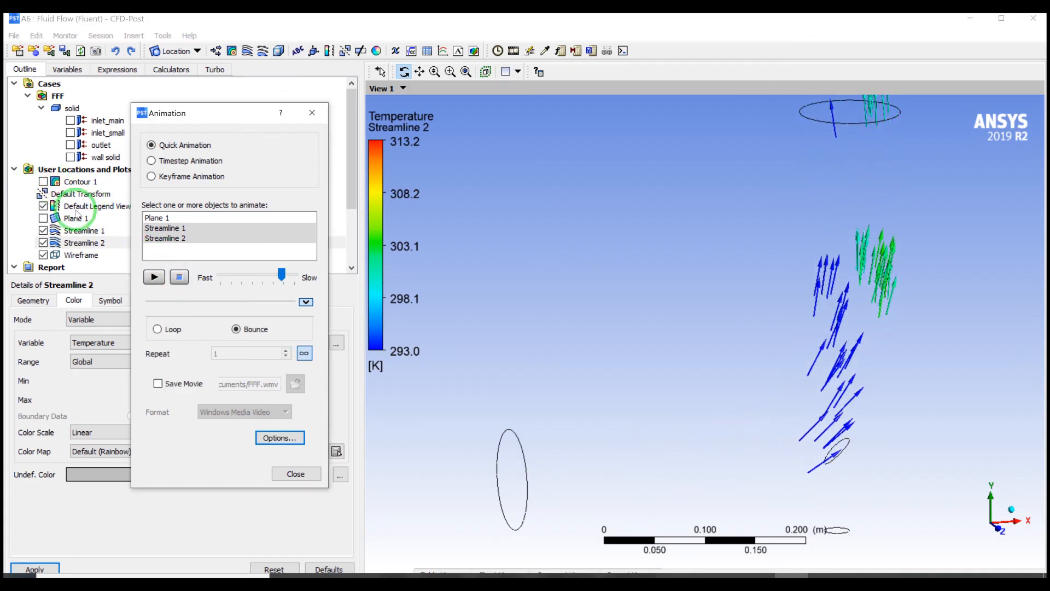
{"action": "left_click", "coordinate": [42, 183]}
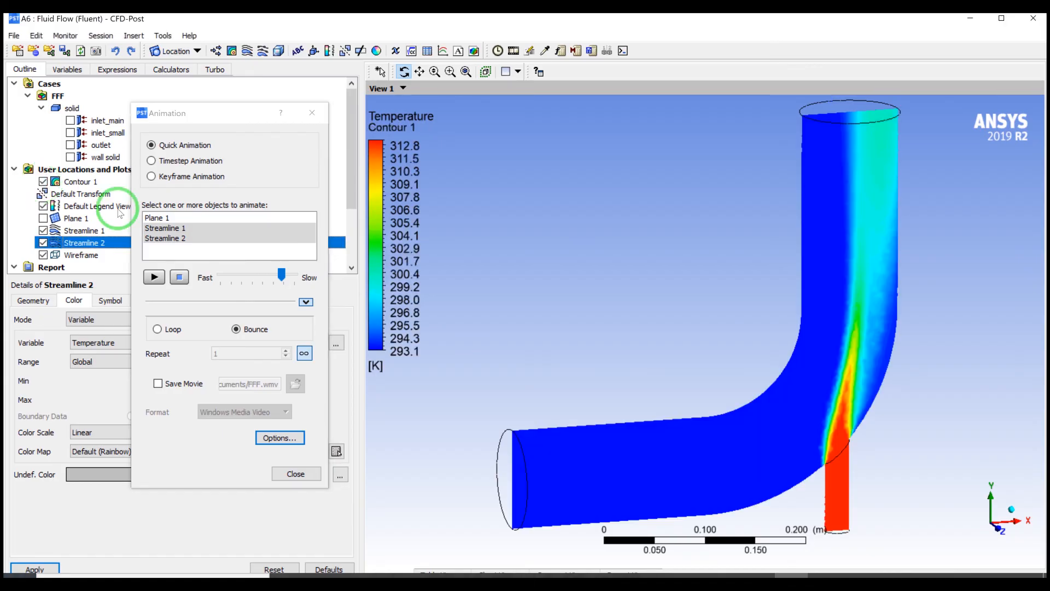
{"action": "left_click", "coordinate": [156, 277]}
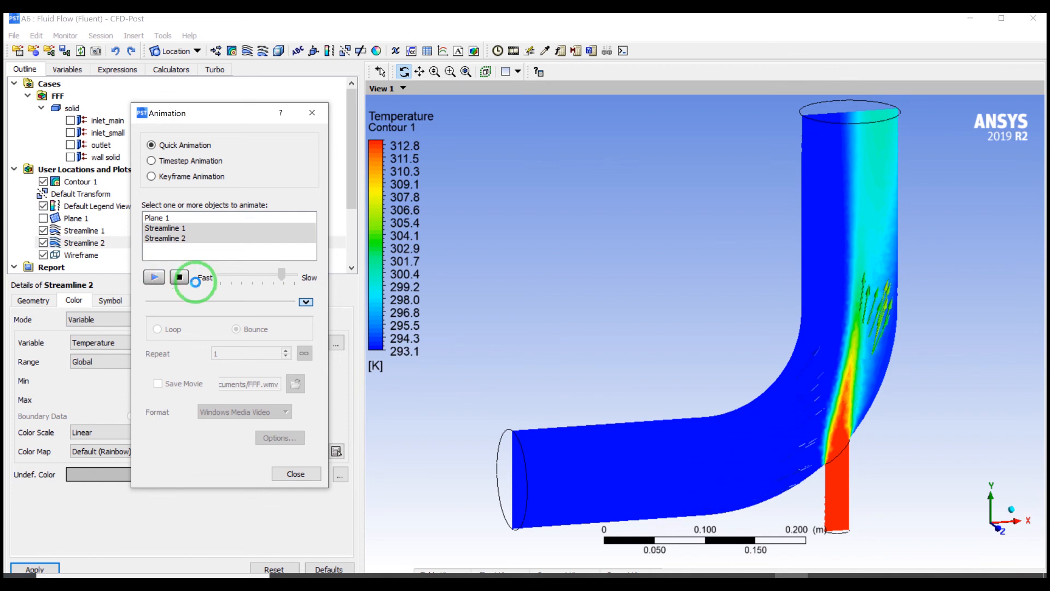
{"action": "left_click", "coordinate": [179, 276]}
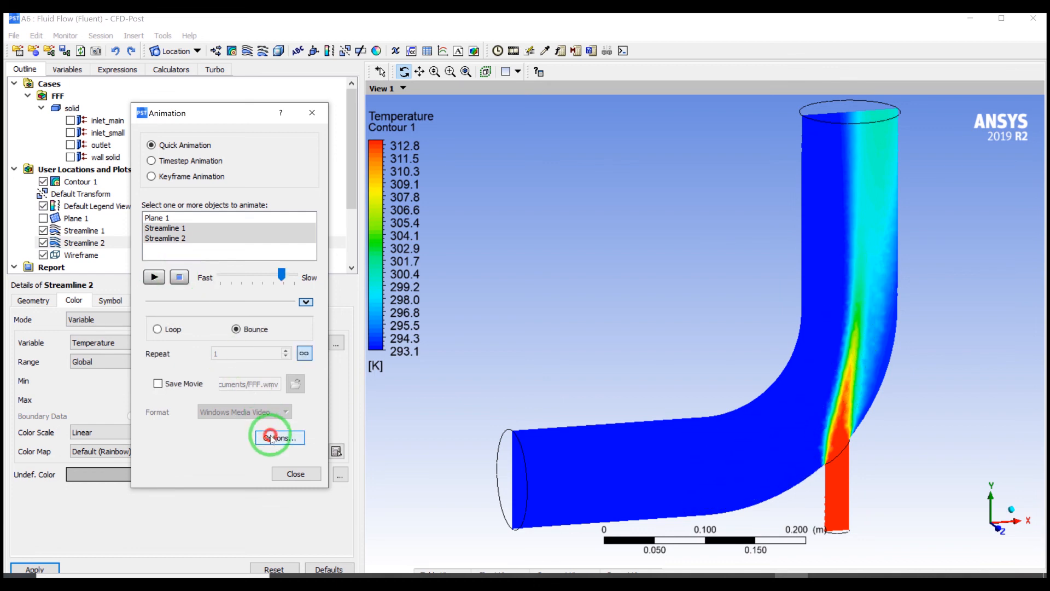
Step: Choose the 640 x 480 image size in the animation options and enable saving the animation as a movie
{"action": "left_click", "coordinate": [278, 437]}
{"action": "left_click", "coordinate": [504, 340]}
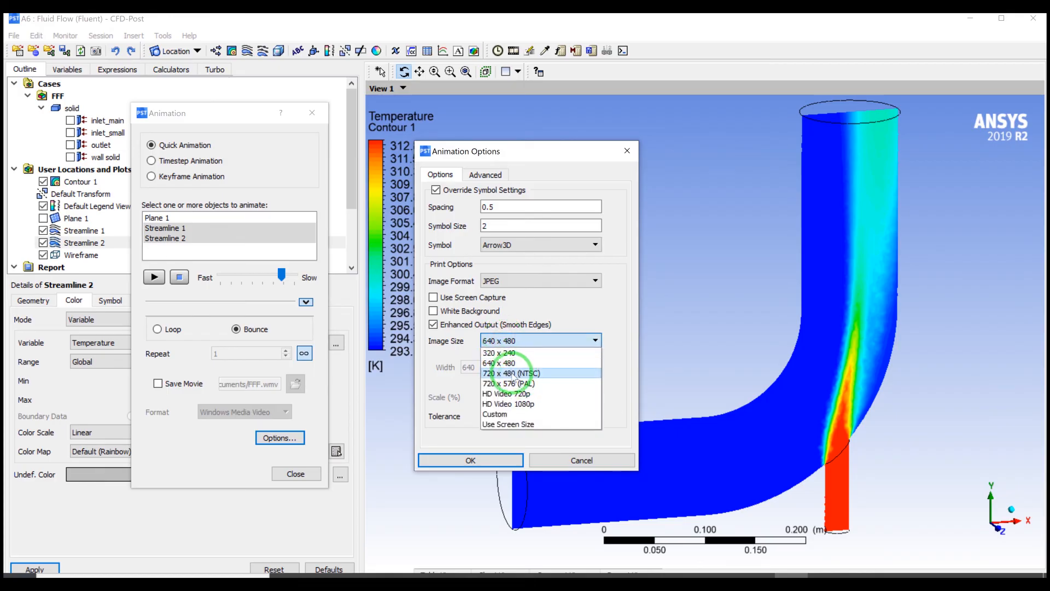
{"action": "left_click", "coordinate": [492, 364]}
{"action": "left_click", "coordinate": [474, 458]}
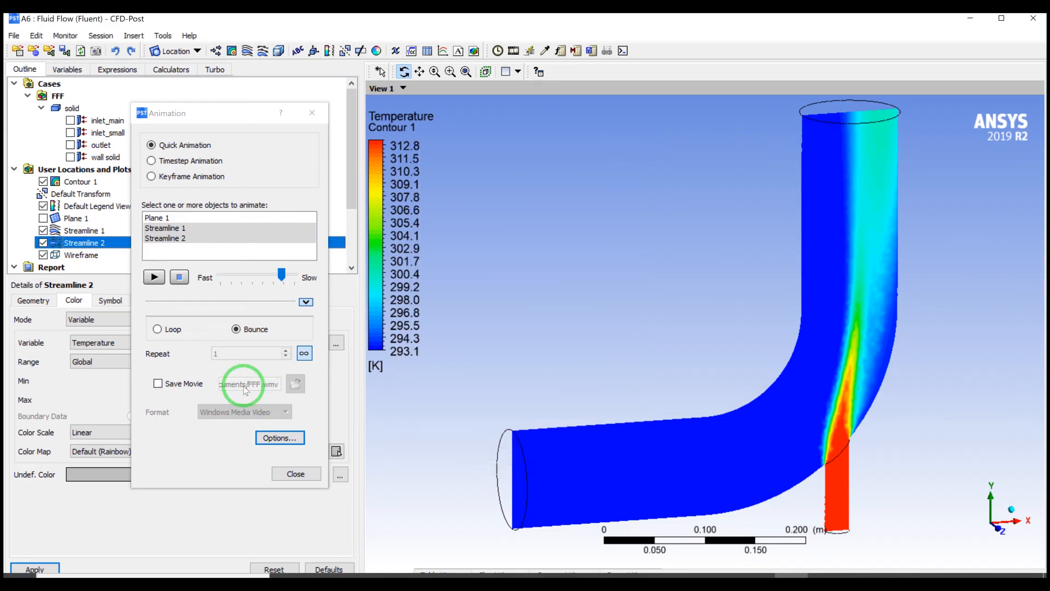
{"action": "left_click", "coordinate": [195, 384]}
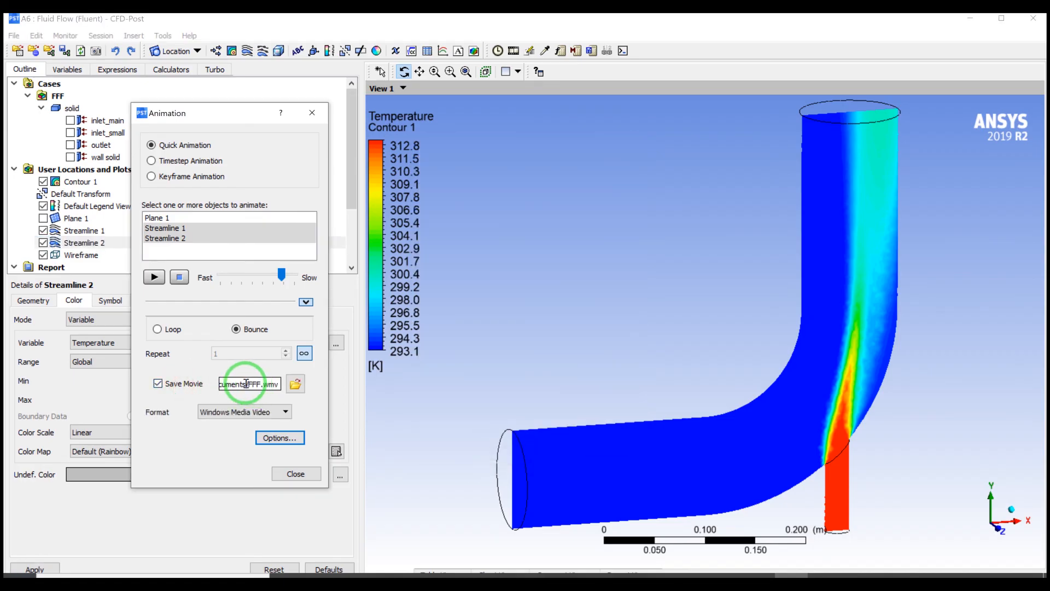